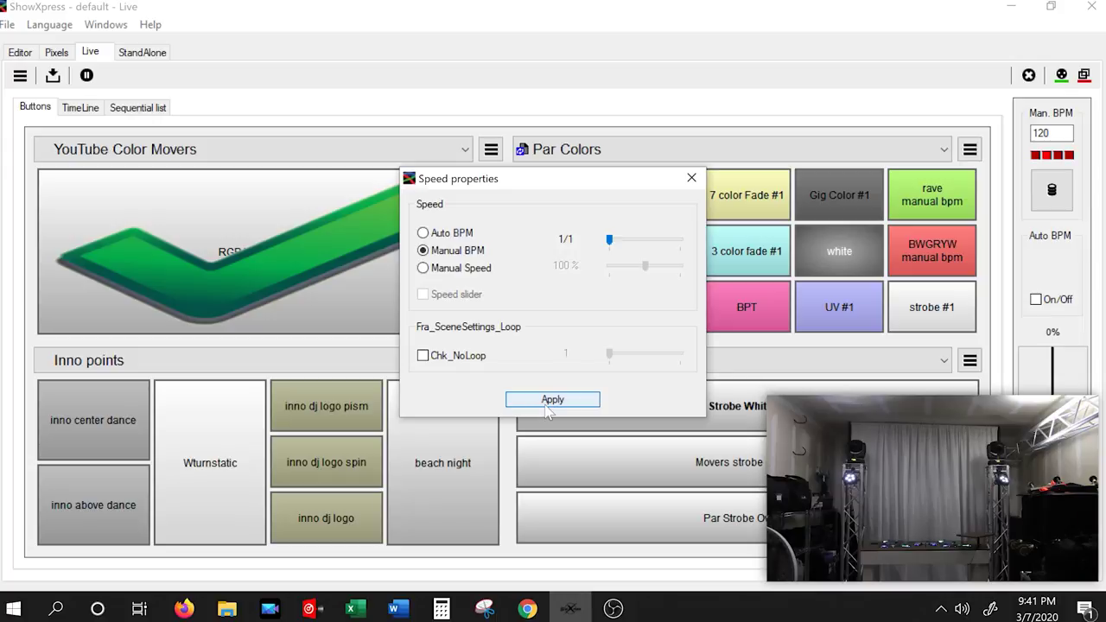
Run the RGB YouTube mover scene, tap the manual tempo at different speeds down to 78 BPM, and stop the scene
click(329, 276)
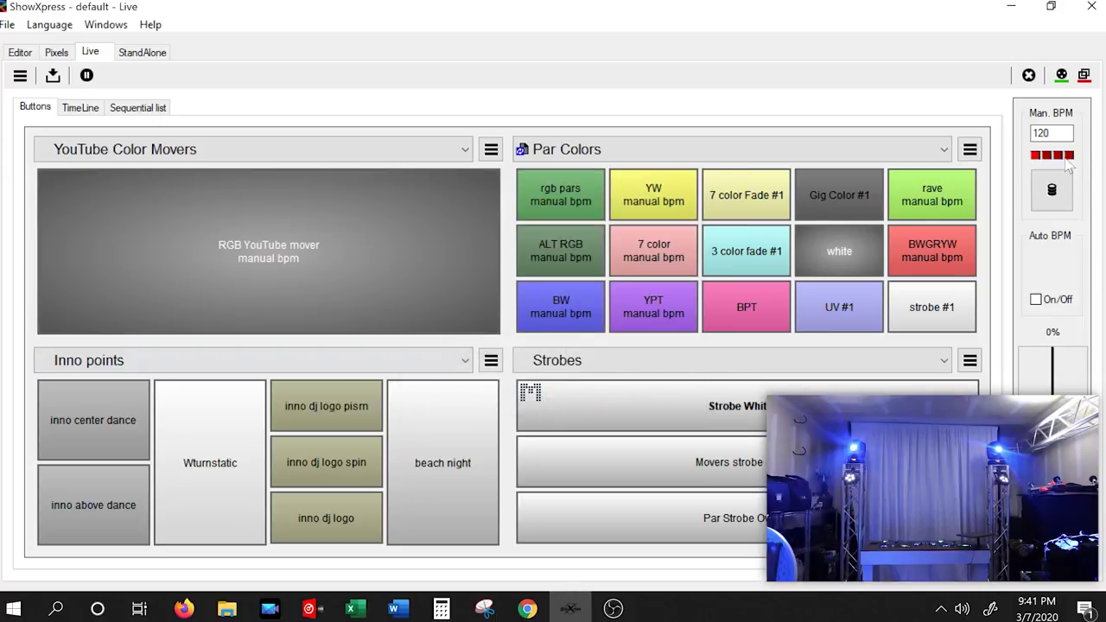
click(1053, 188)
click(1053, 188)
click(1053, 189)
click(1053, 189)
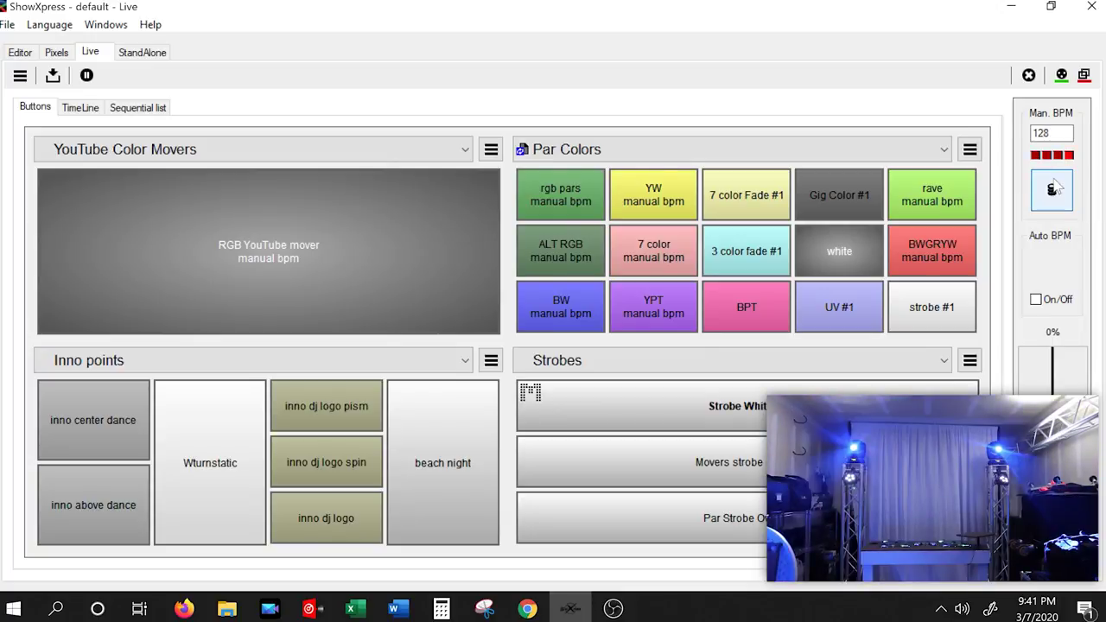
click(1053, 188)
click(1053, 188)
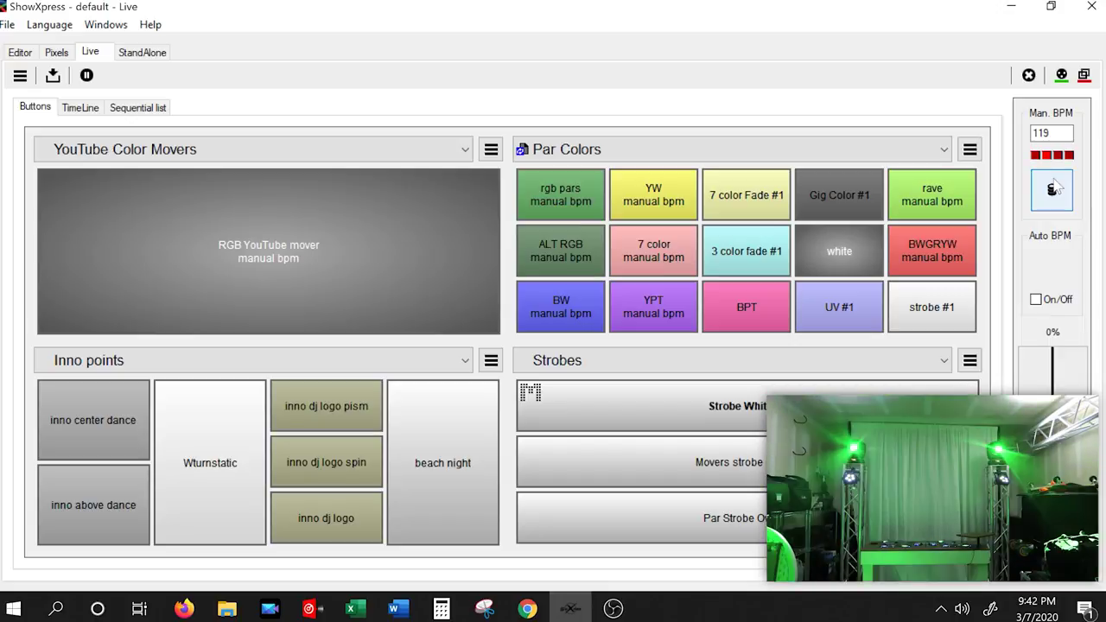
click(1053, 189)
click(1054, 188)
click(1055, 188)
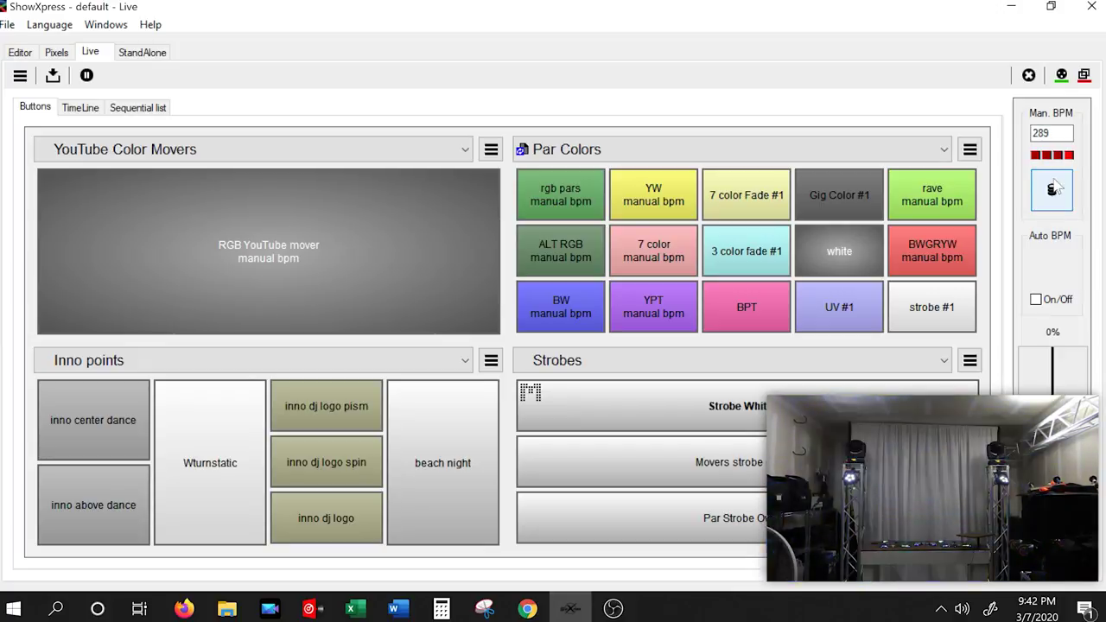
click(1054, 188)
click(314, 227)
Change the RGB YouTube mover button's color to dark green and switch its scene on and off
right_click(314, 227)
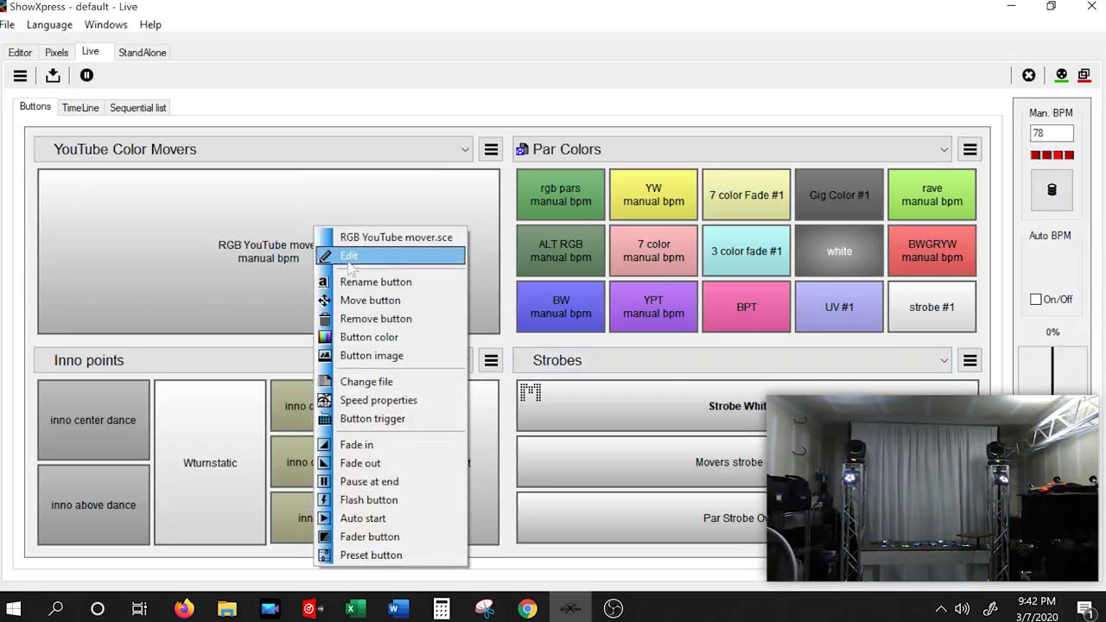
click(377, 338)
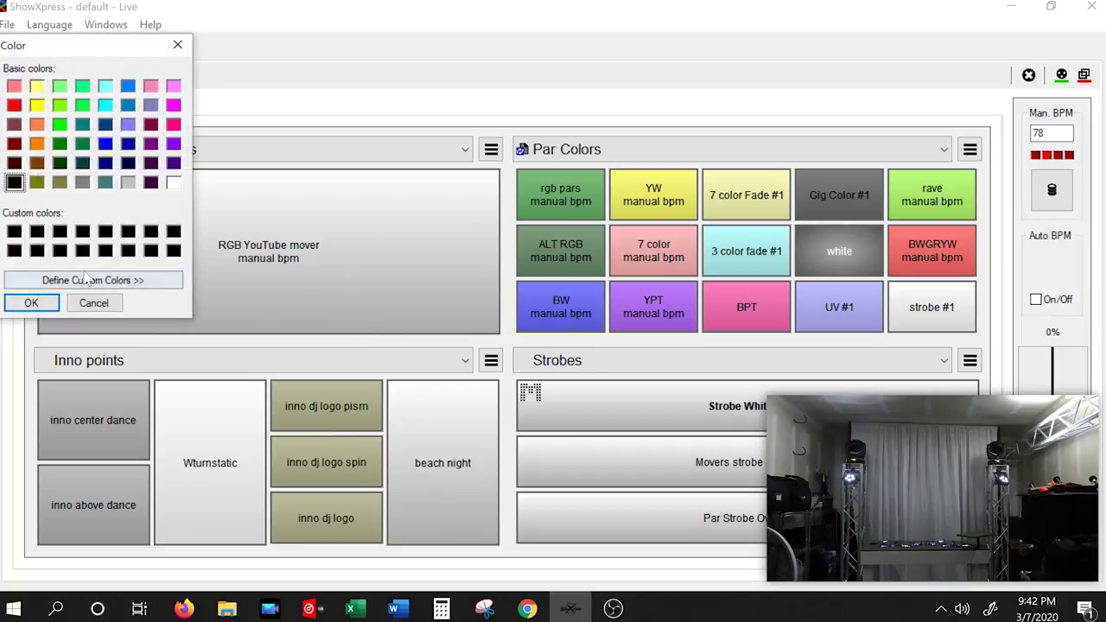
click(15, 105)
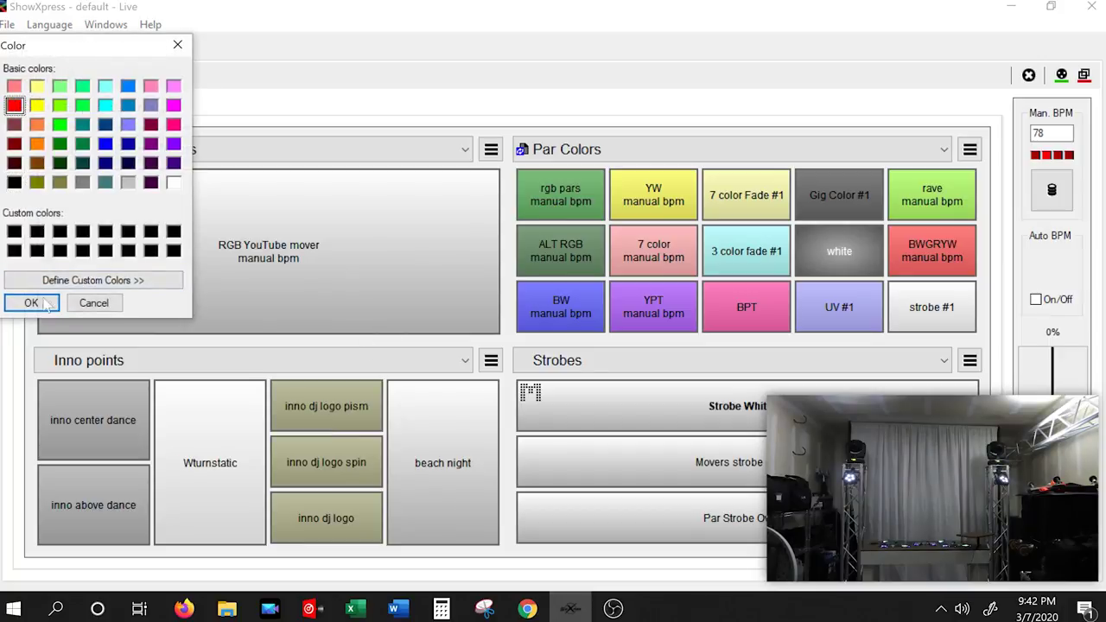
click(62, 128)
click(62, 145)
click(31, 302)
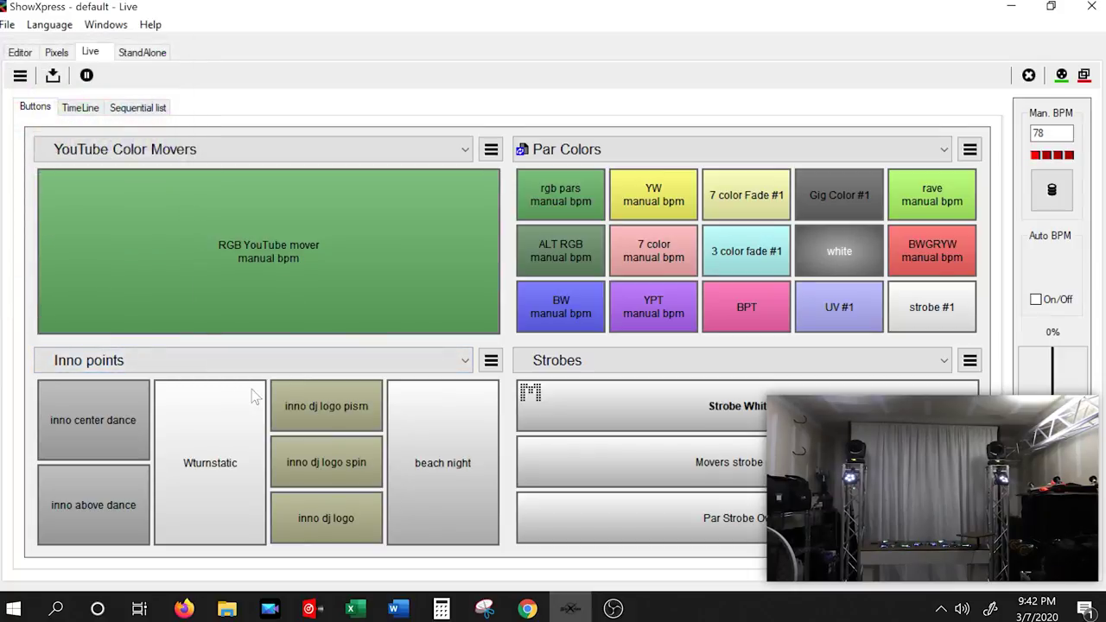
click(270, 291)
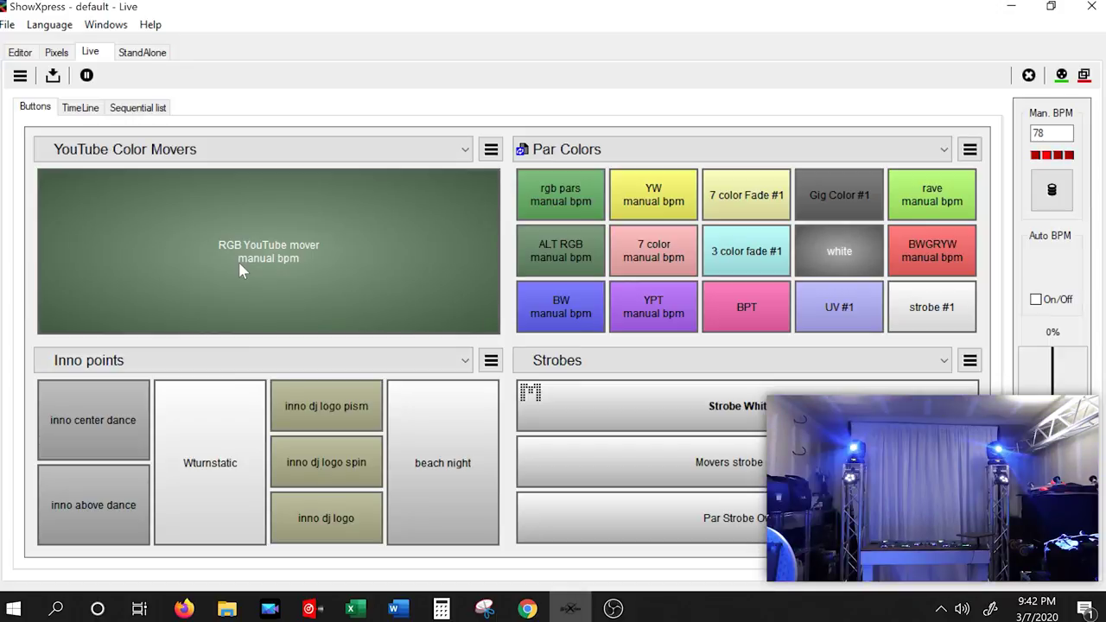
click(240, 266)
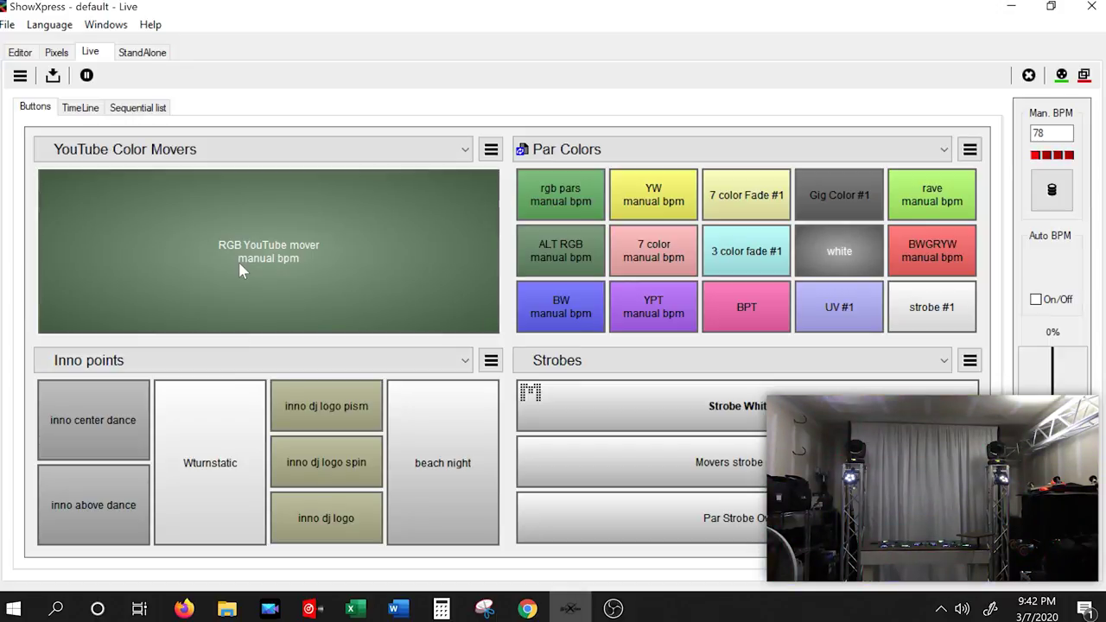
Create a new scene in the editor with live DMX output on, and raise InnoSpotPro channels 91 and 92 to 255
click(20, 51)
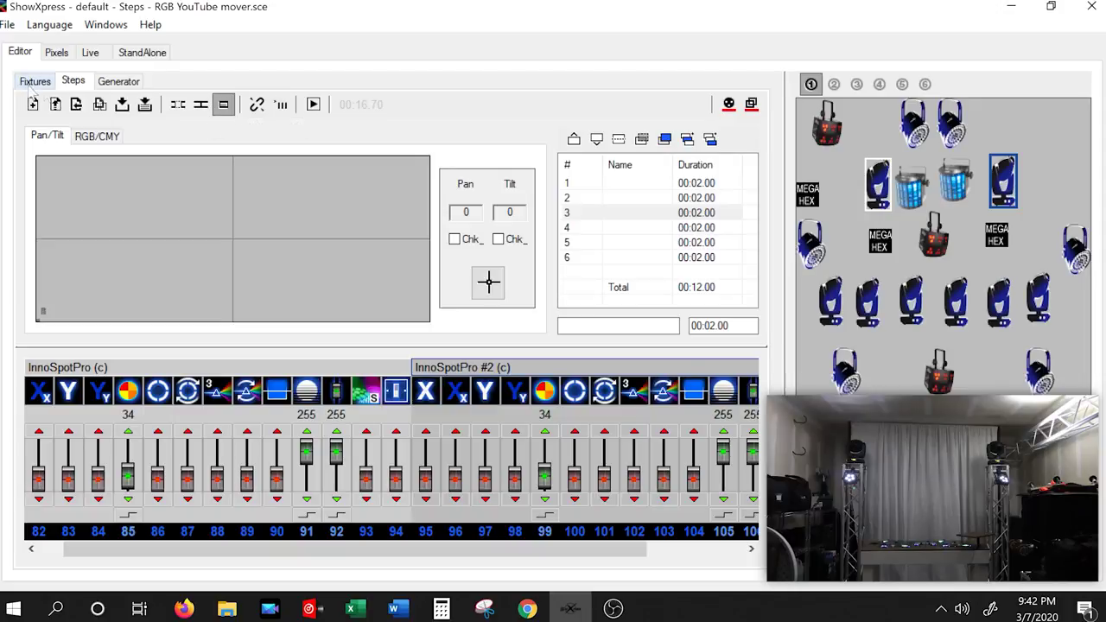
click(731, 107)
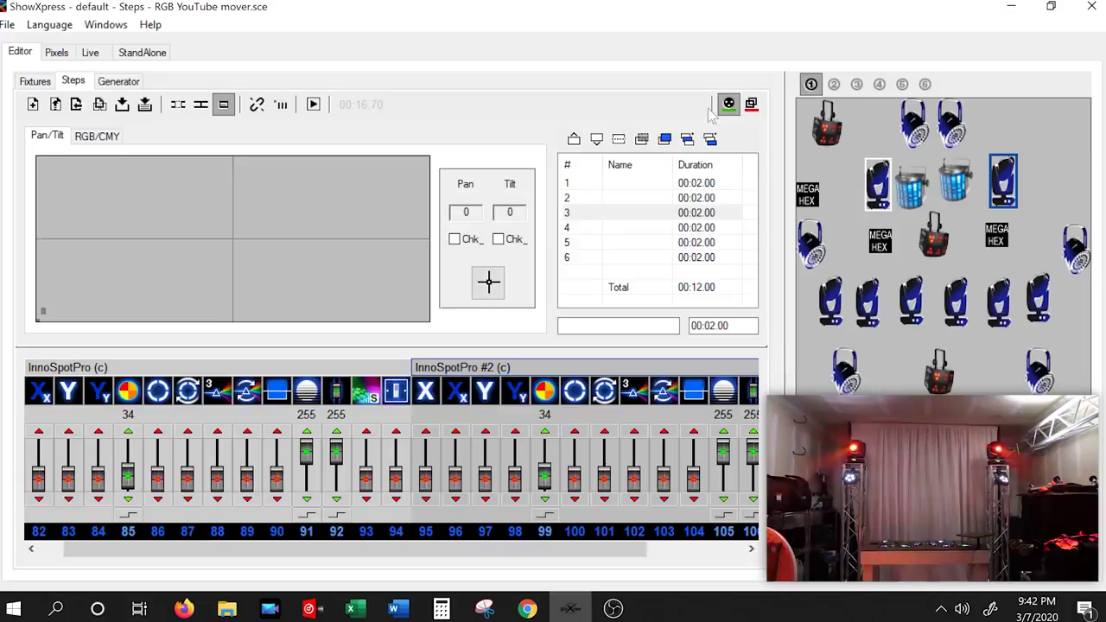
click(32, 104)
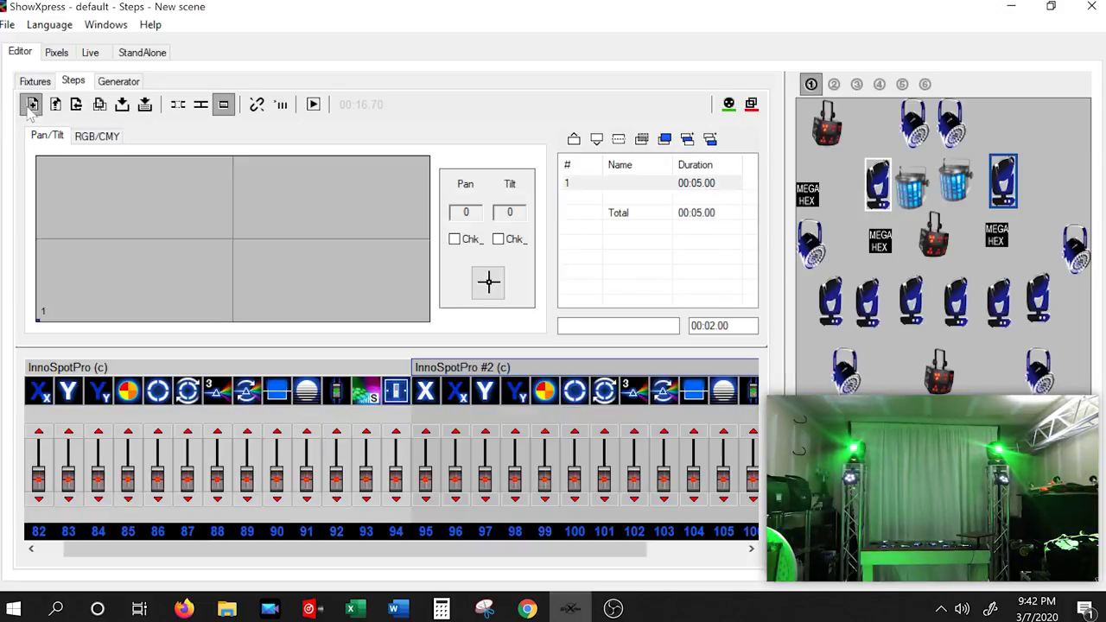
drag(336, 482, 336, 445)
drag(307, 480, 307, 445)
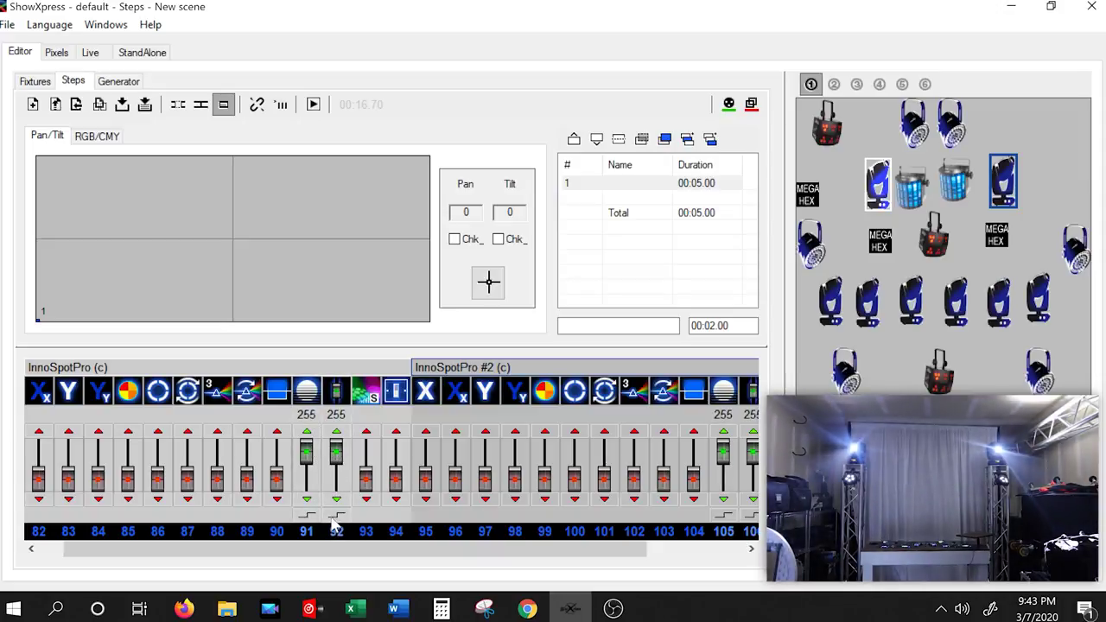
Preview the InnoSpotPro color wheel by stepping channel 85 up and down through its color positions
click(129, 433)
click(129, 433)
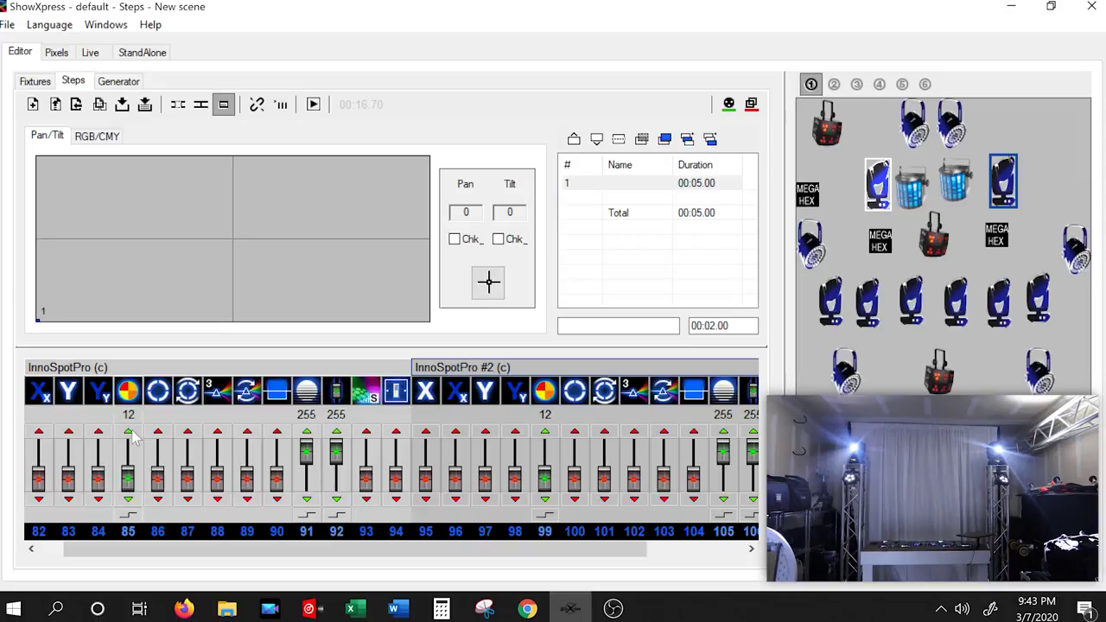
click(132, 435)
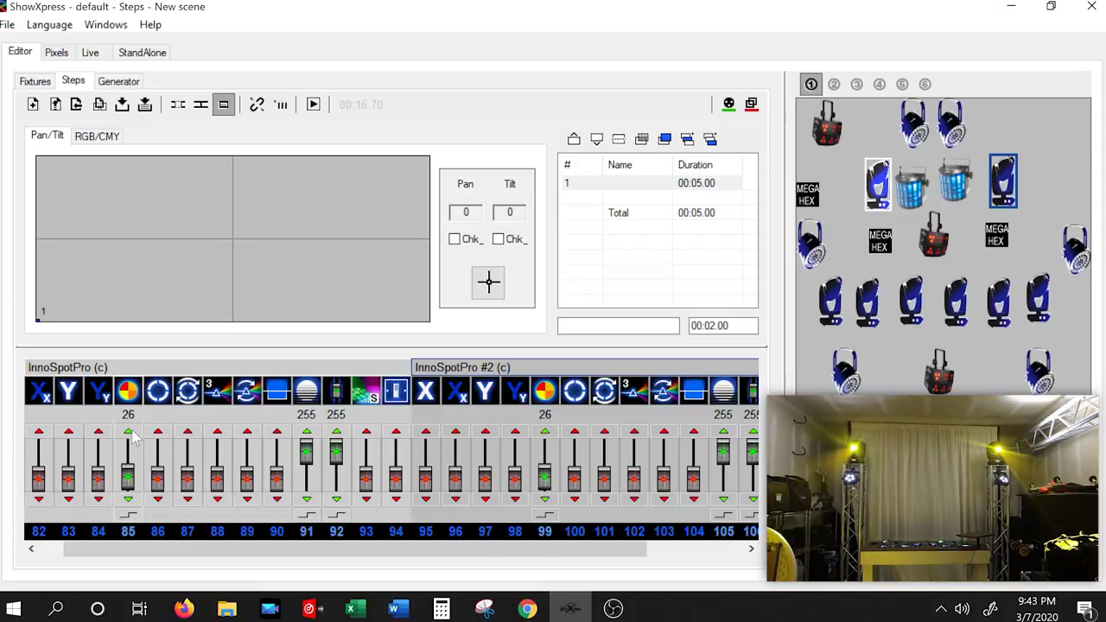
click(132, 435)
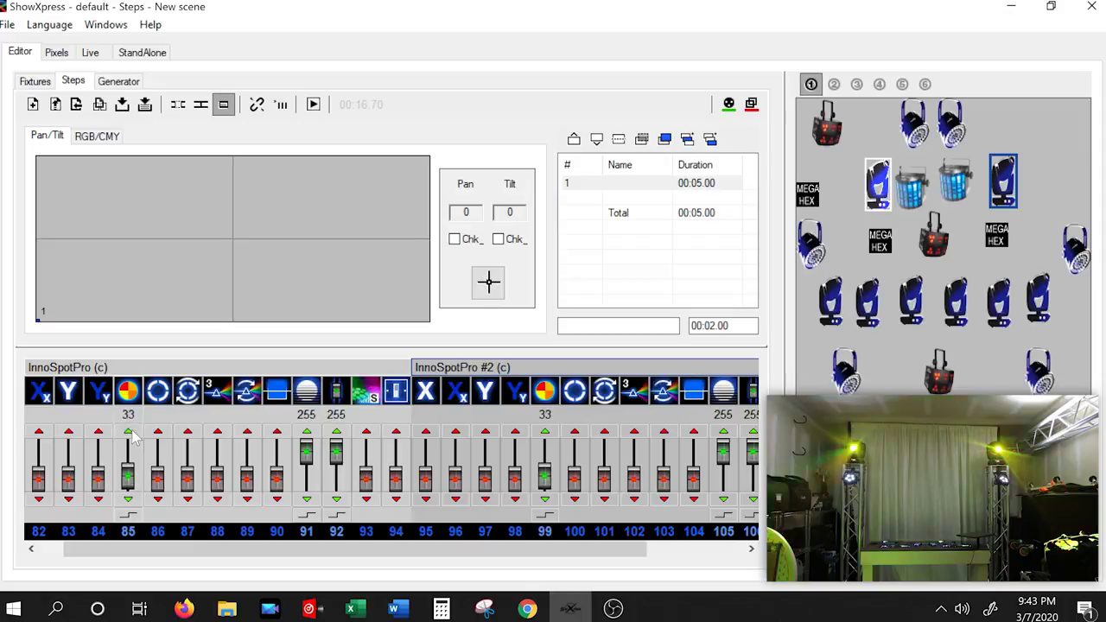
click(132, 435)
click(132, 435)
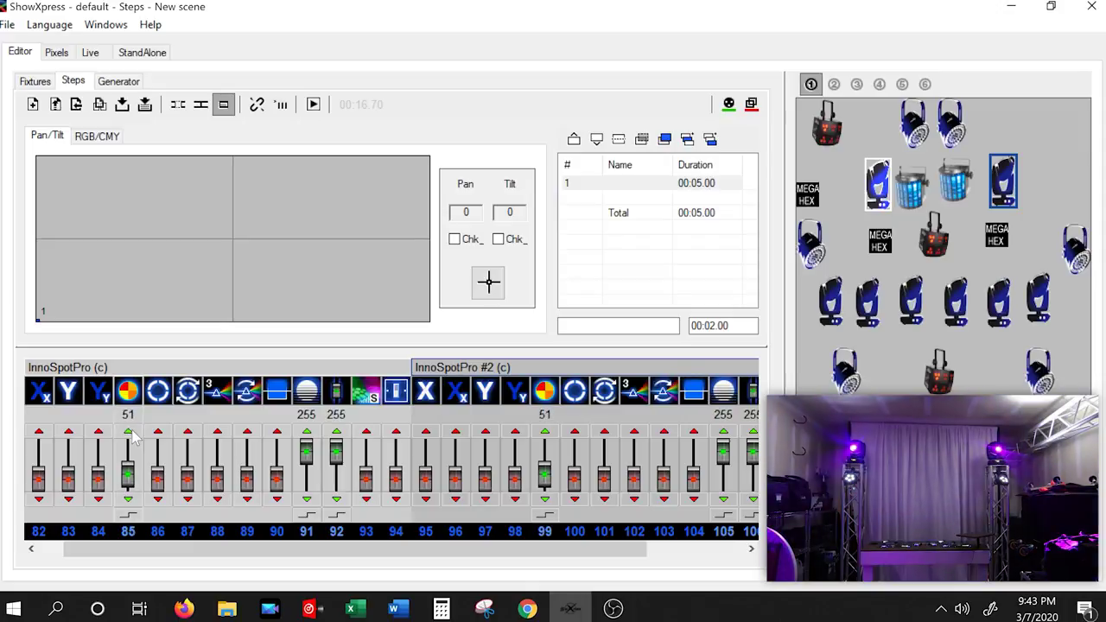
click(128, 500)
click(128, 500)
click(128, 500)
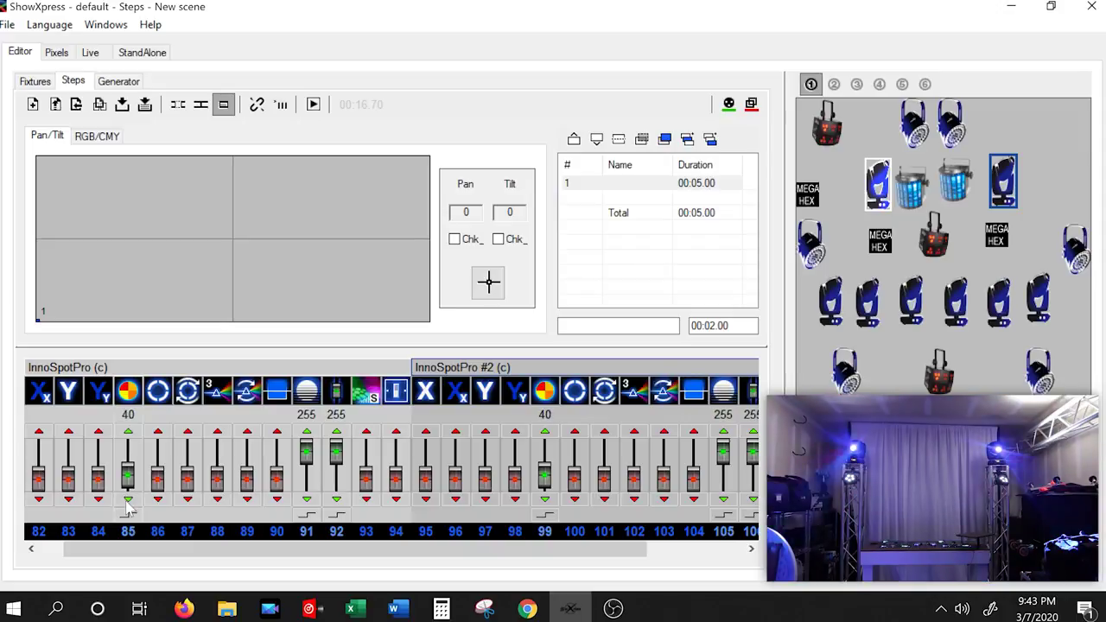
click(128, 432)
click(128, 432)
click(128, 432)
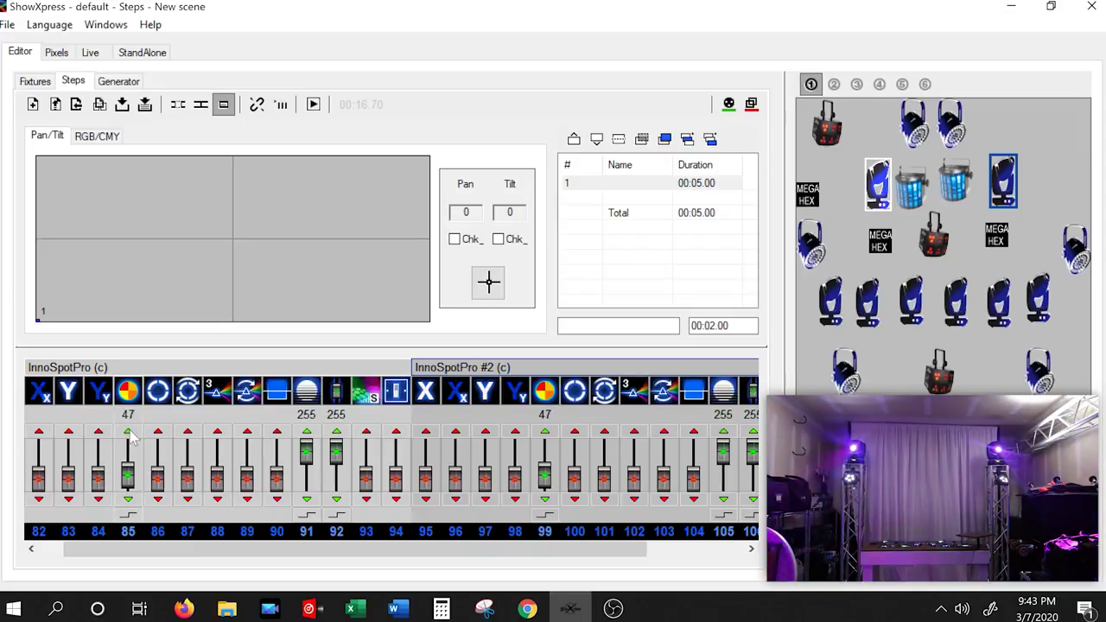
click(128, 432)
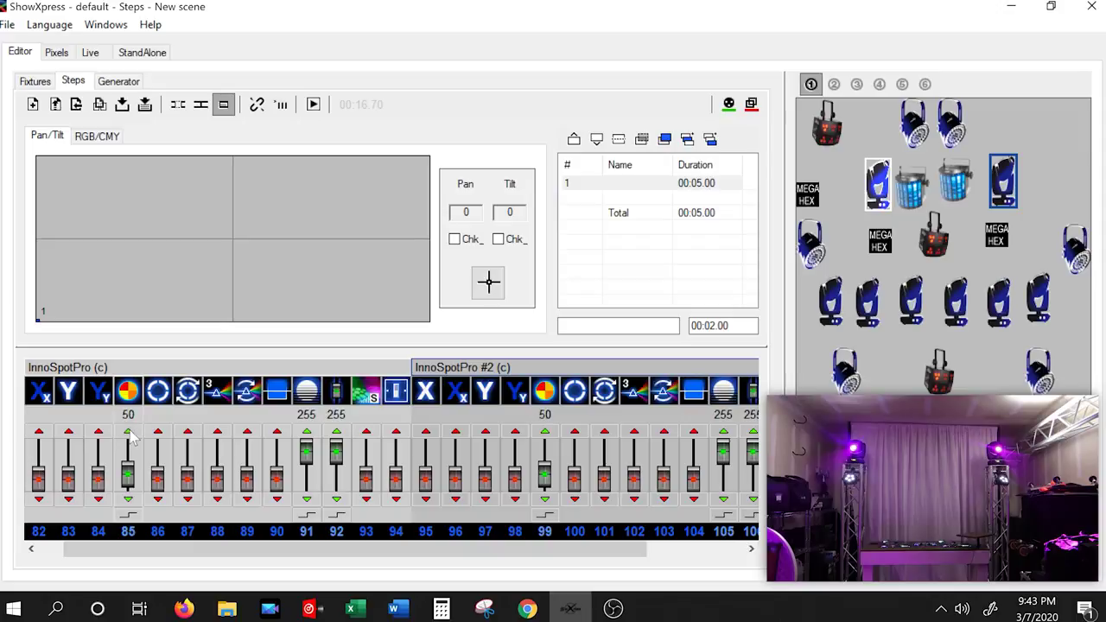
click(128, 433)
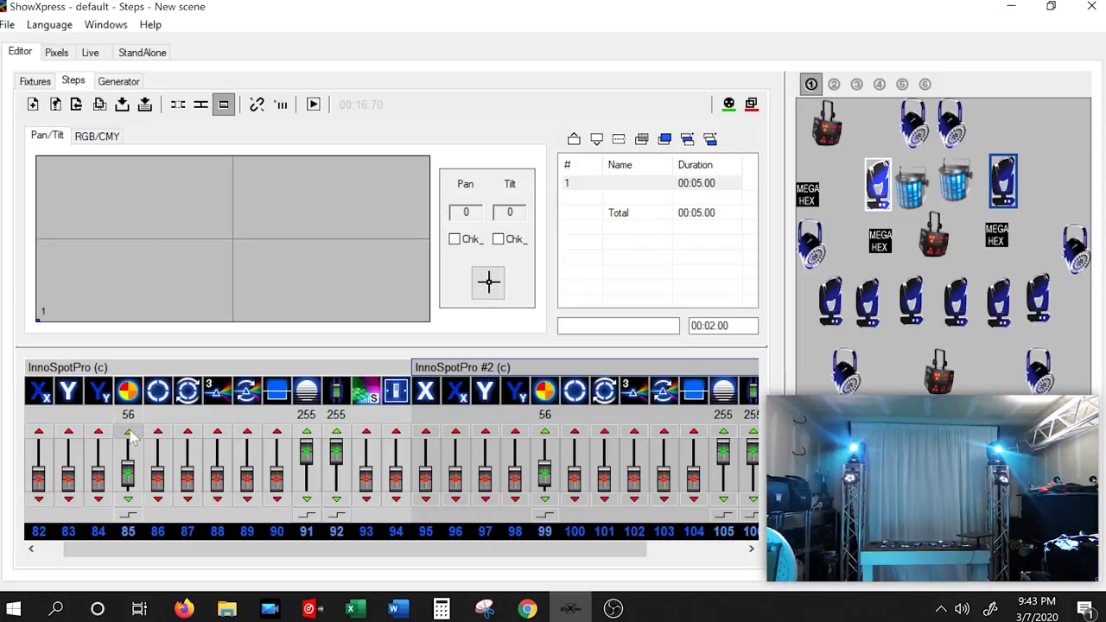
click(128, 432)
click(127, 432)
Lower the color wheel on channel 85 to 38 for blue in step 1
click(128, 501)
click(127, 501)
click(128, 501)
click(128, 501)
click(128, 501)
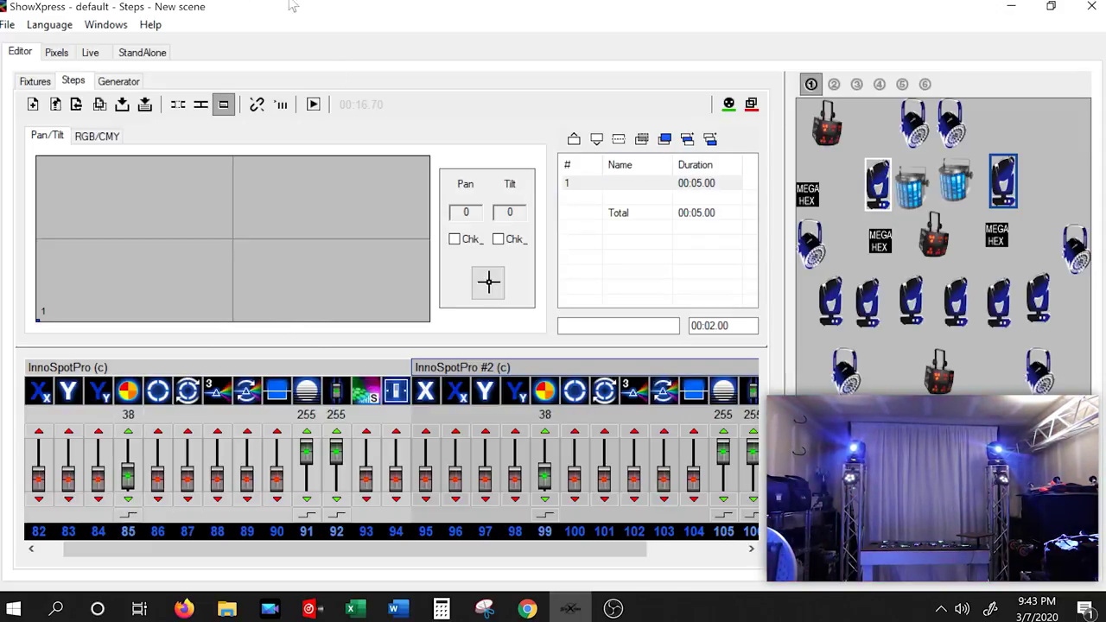
Add a copy of step 1 as step 2 and set its color wheel channel 85 to 47
click(710, 139)
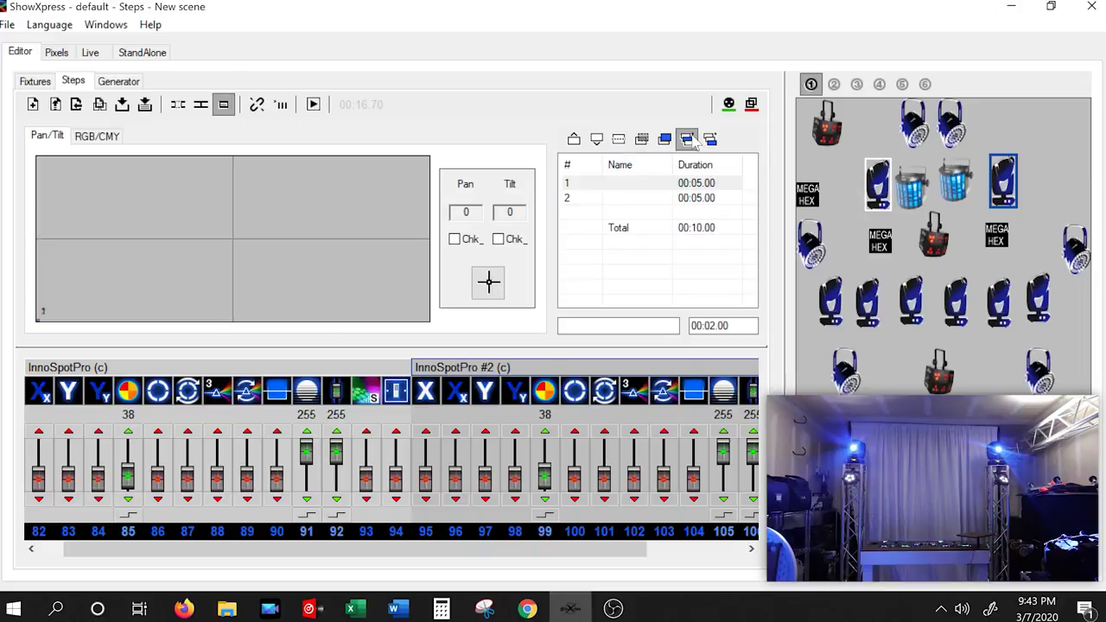
click(629, 201)
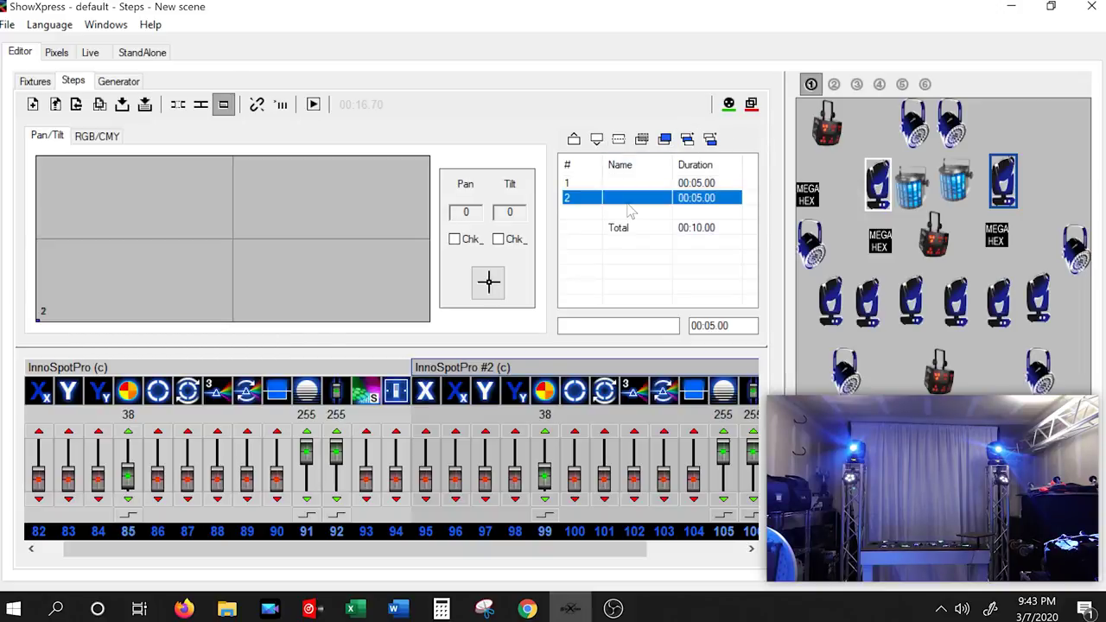
click(127, 434)
click(128, 434)
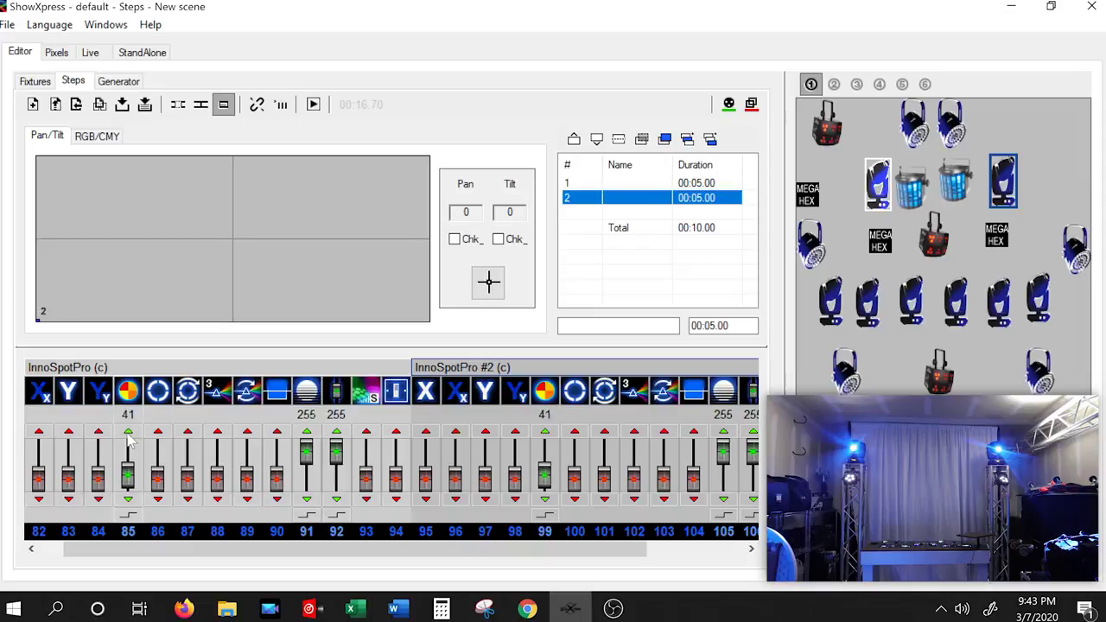
click(128, 434)
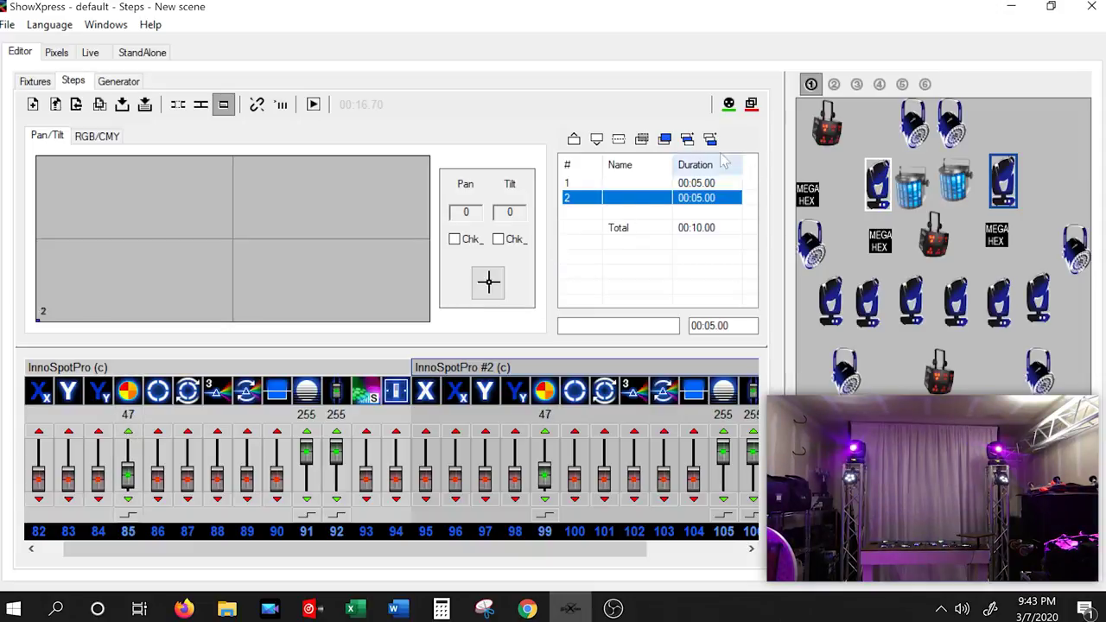
Add a copy of step 2 as step 3 and set its color wheel channel 85 to 54
click(687, 139)
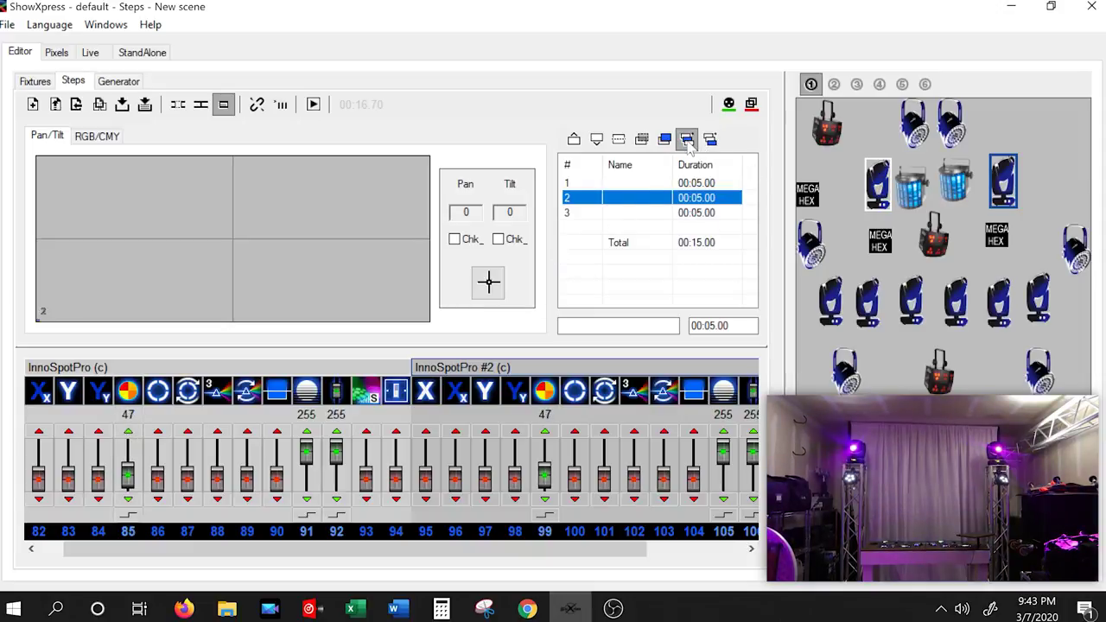
click(588, 214)
click(128, 432)
click(128, 432)
click(128, 432)
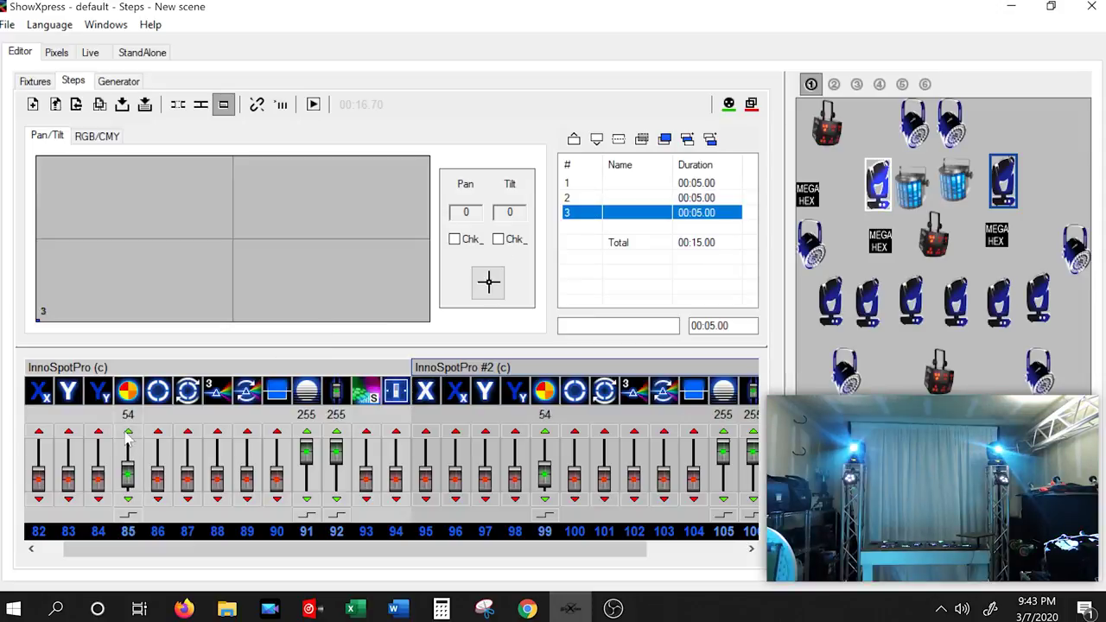
Alternate between steps 1 and 3 to compare their colors on the moving heads
click(586, 184)
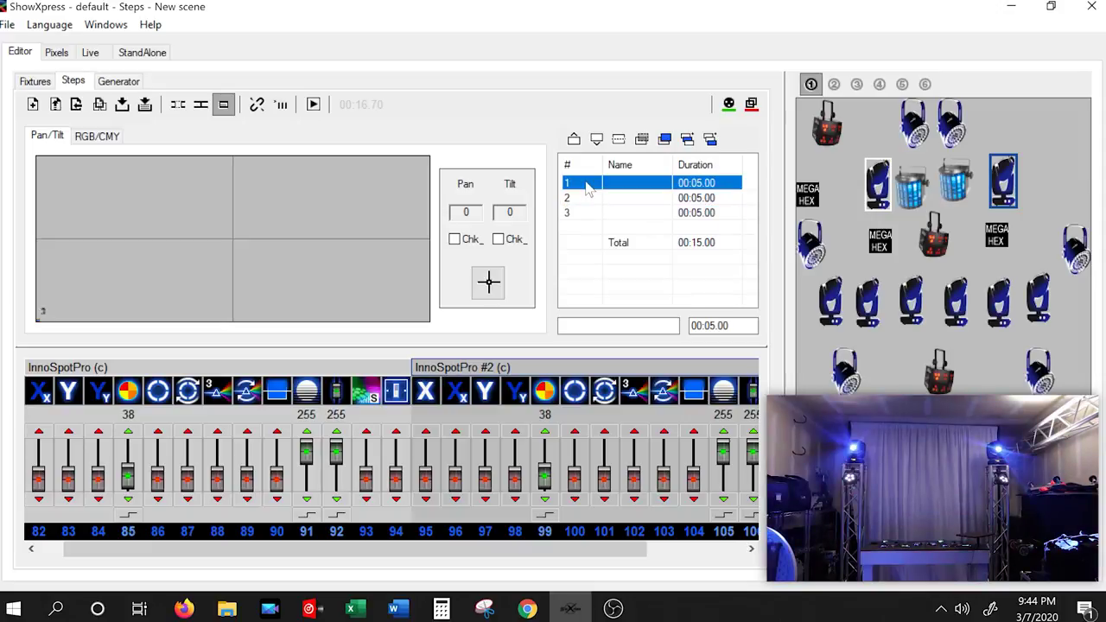
click(586, 218)
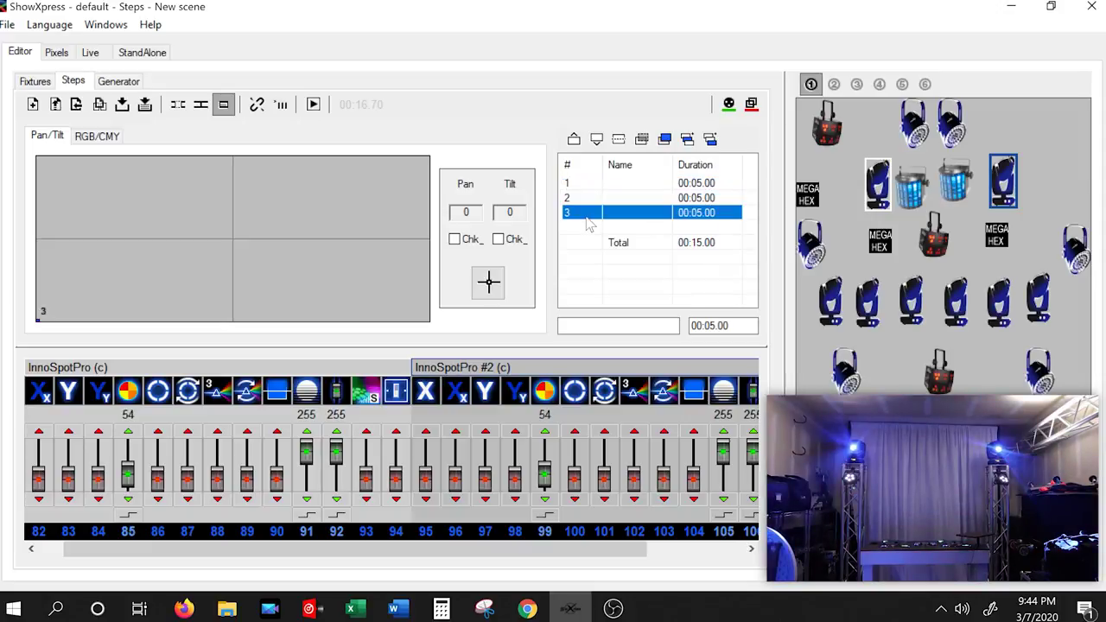
click(586, 184)
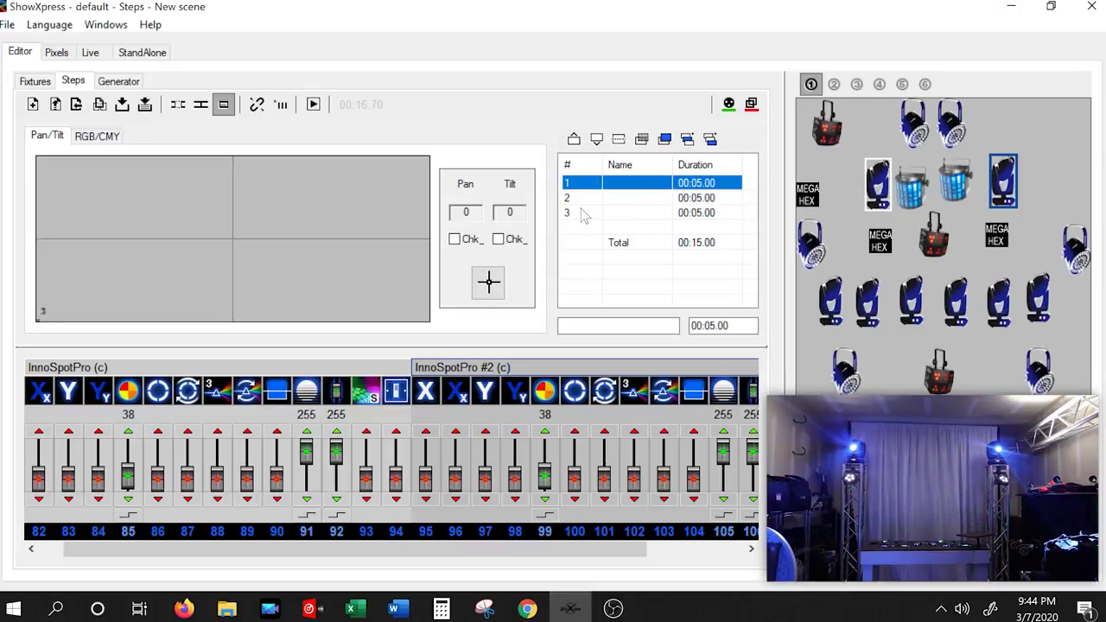
click(579, 214)
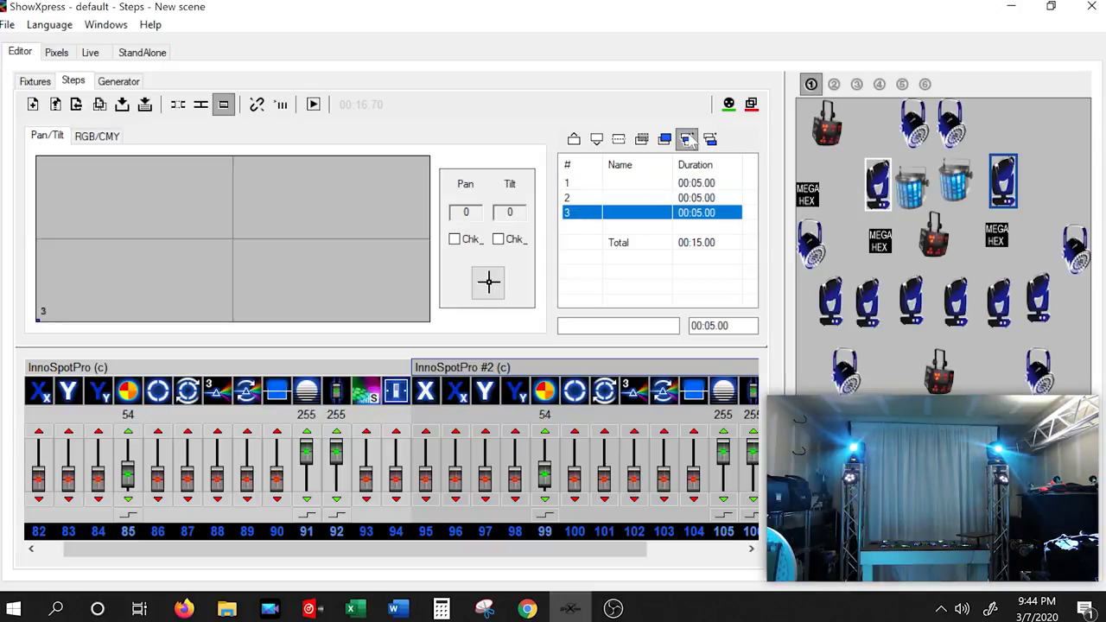
Add a copy of step 3 as step 4 and set its color wheel channel 85 to 45
click(688, 141)
click(611, 229)
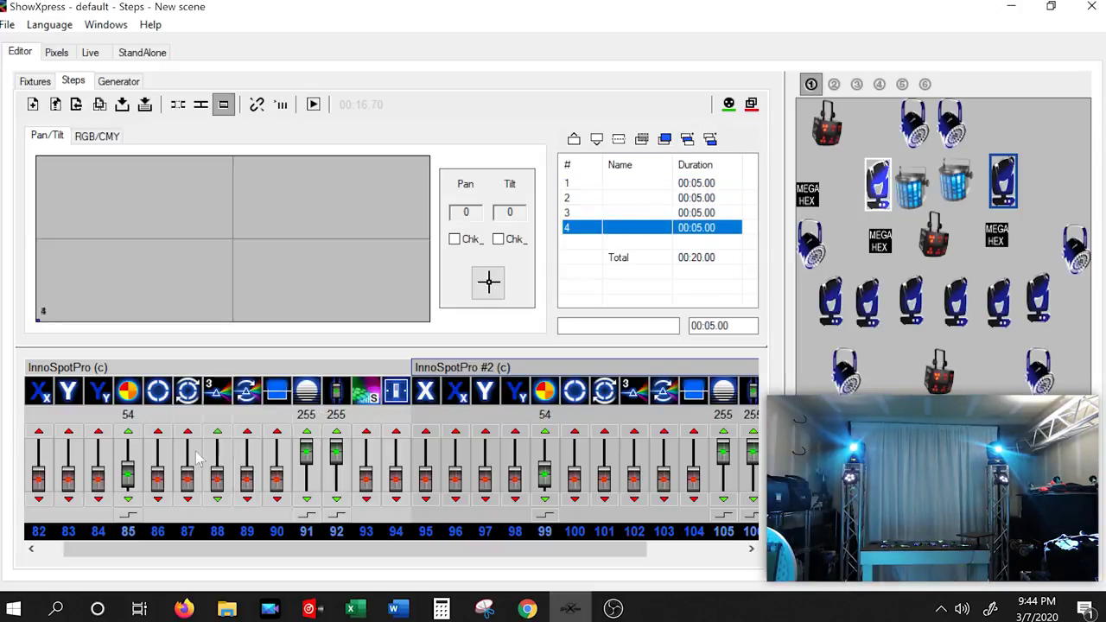
click(127, 500)
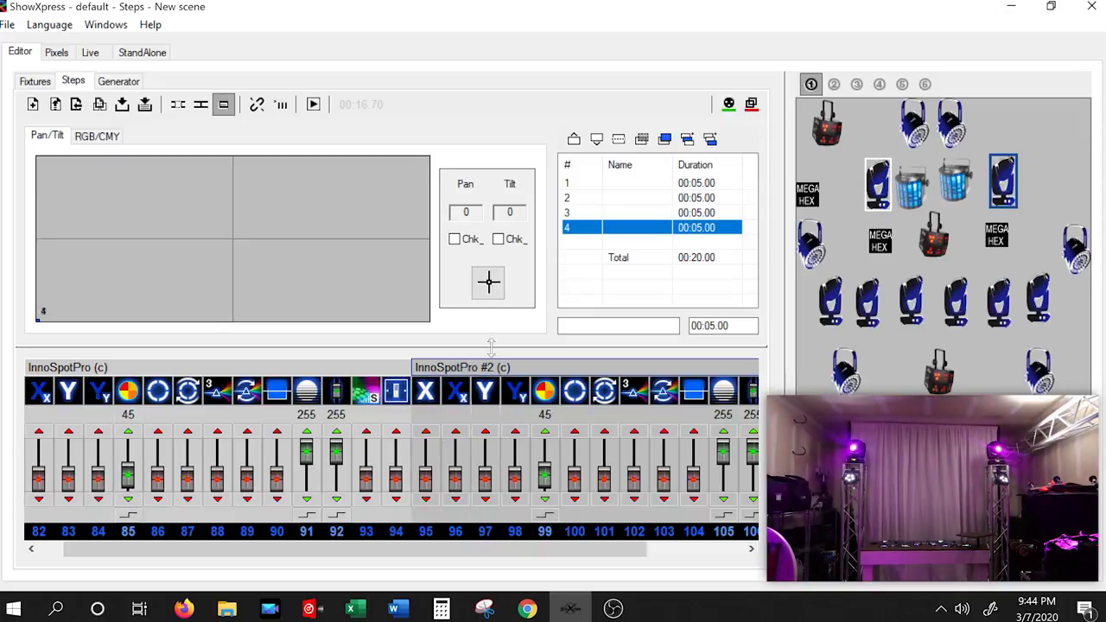
Cycle through steps 1 to 4 of the new scene to check each color on the moving heads
click(584, 185)
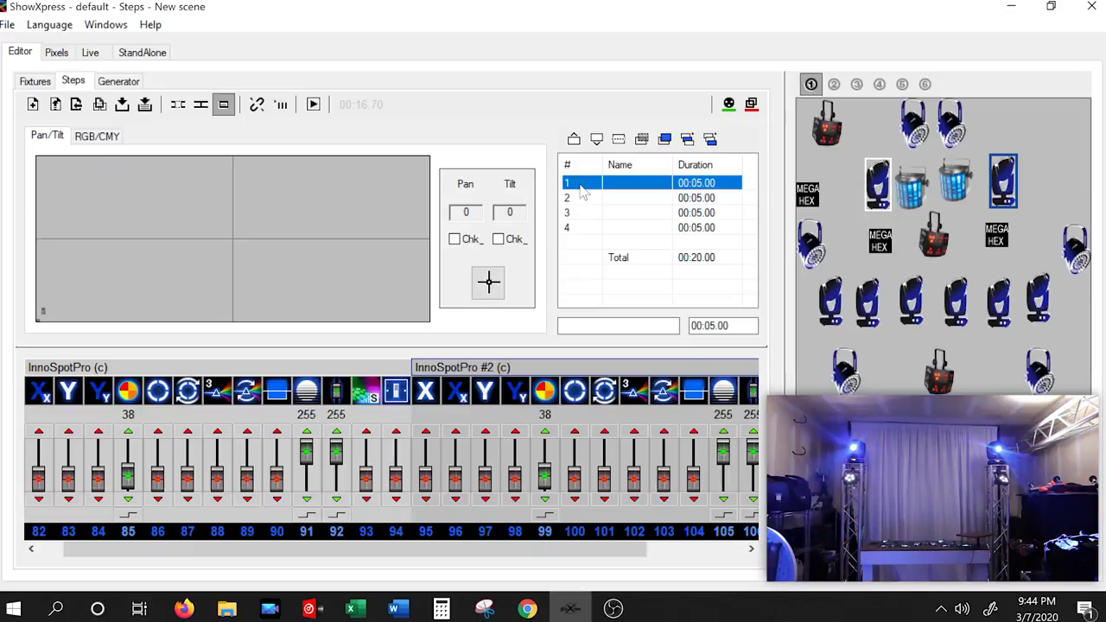
click(588, 198)
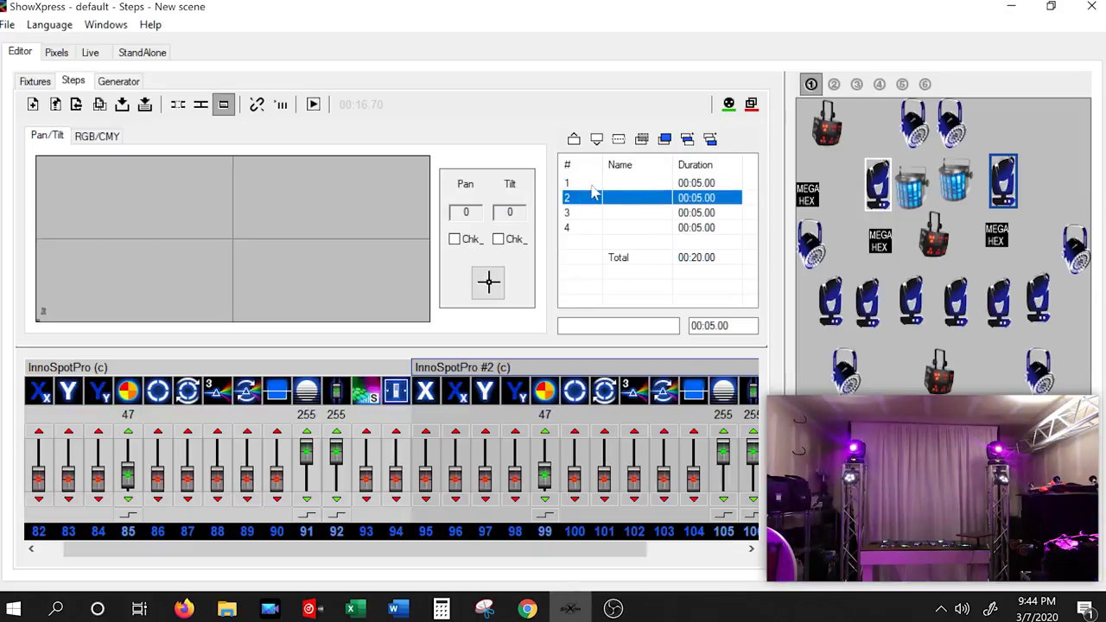
key(Down)
key(Down)
key(Down)
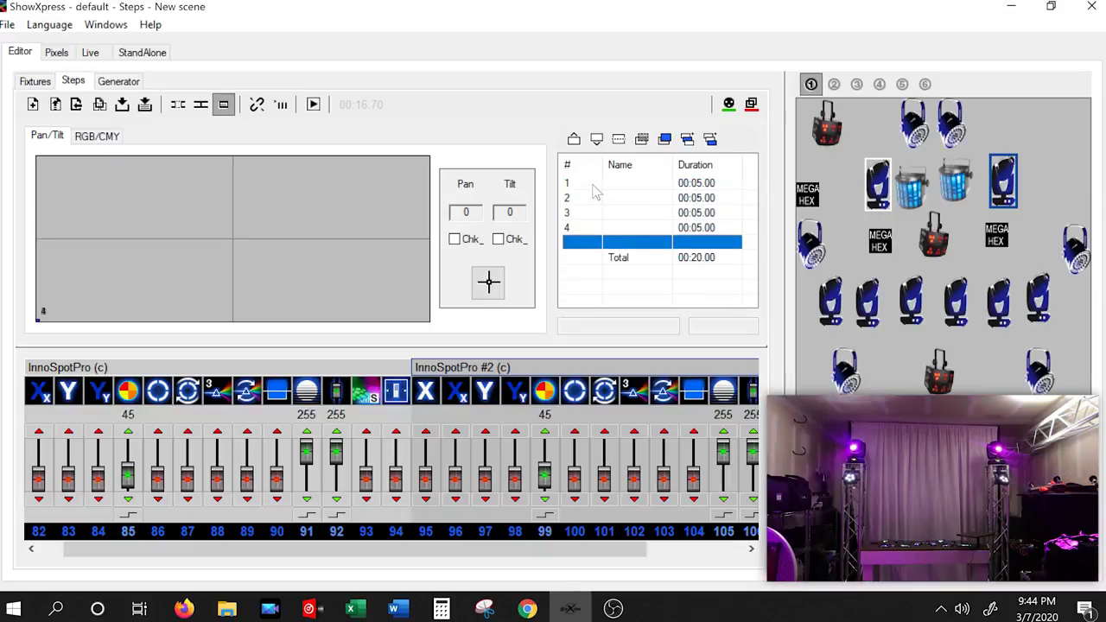
key(Up)
key(Up)
key(Up)
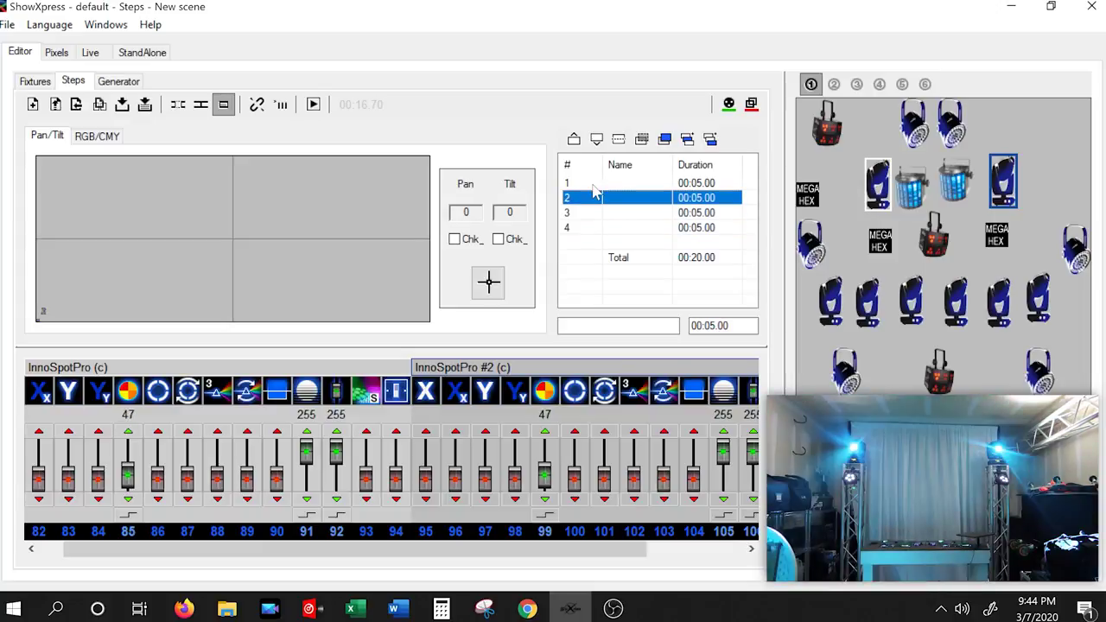
key(Up)
key(Down)
key(Down)
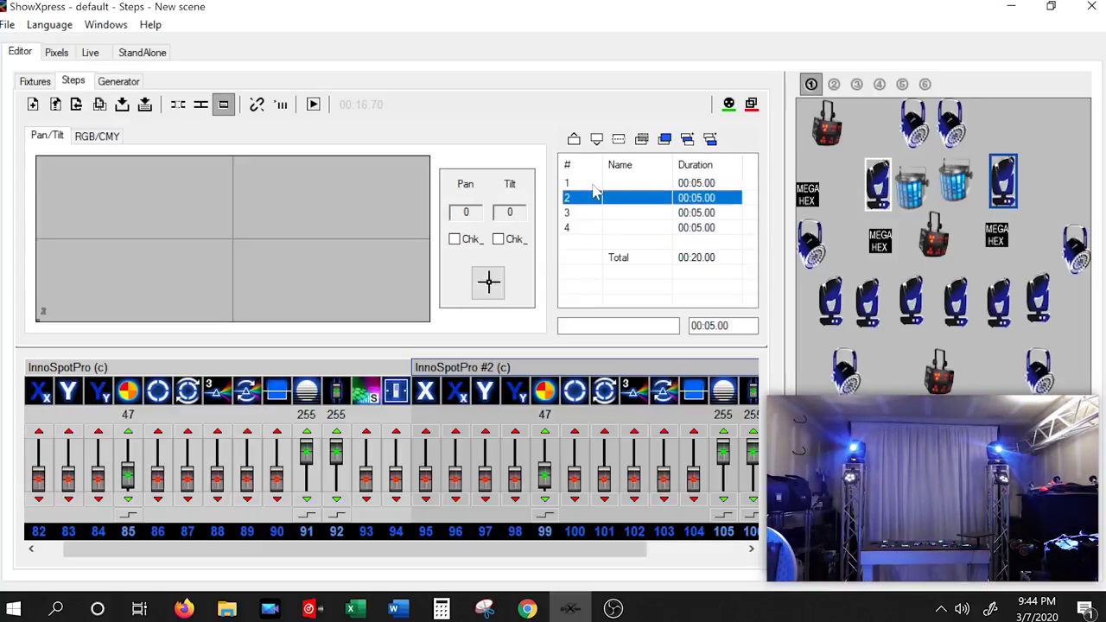
key(Down)
key(Down)
key(Up)
key(Up)
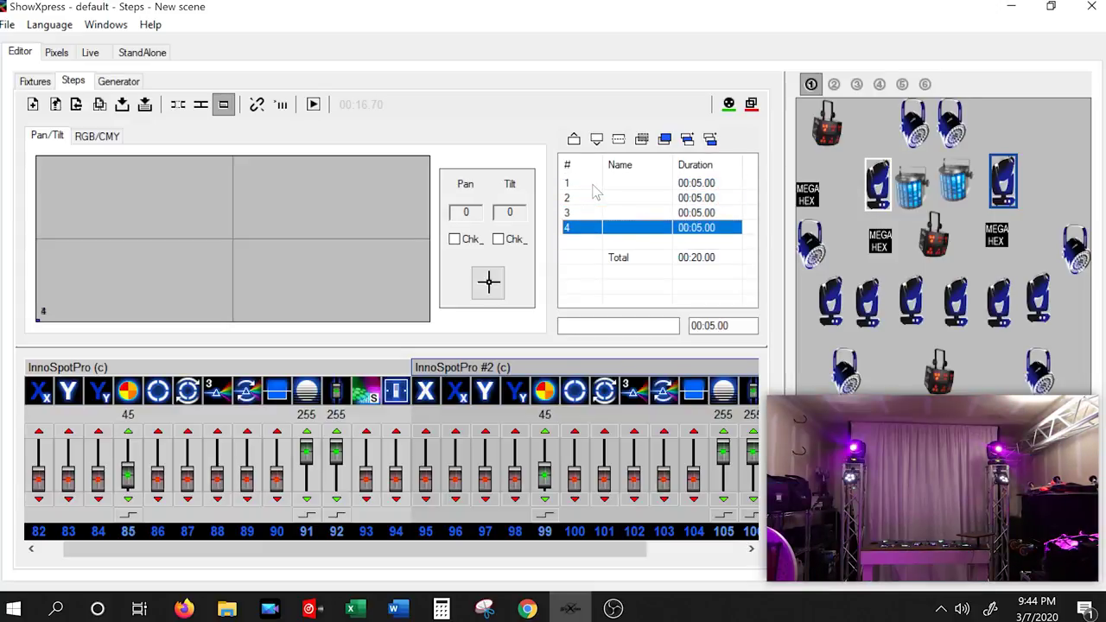
key(Down)
Save the four-step color scene under the file name BPT YouTube Mover
click(145, 105)
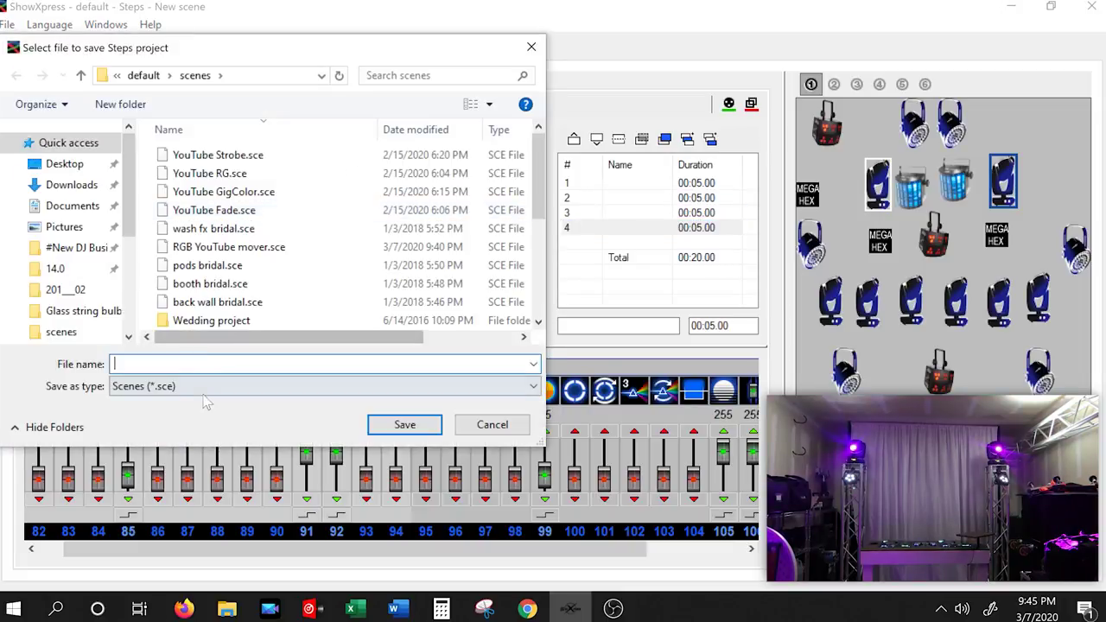
text(yo)
key(BackSpace)
key(BackSpace)
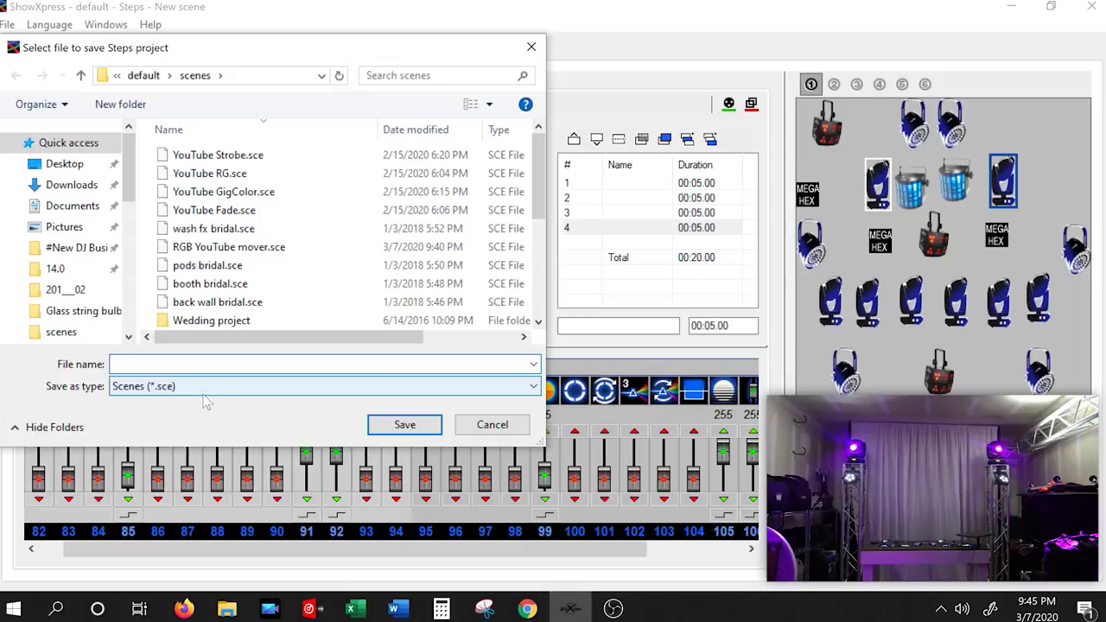
text(B)
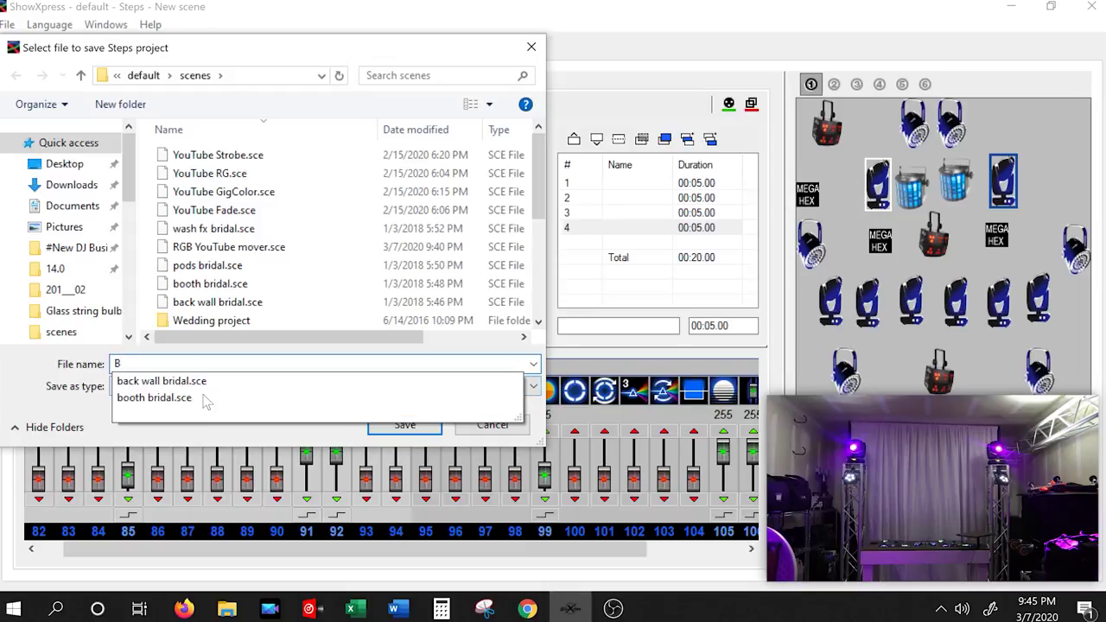
text(PT)
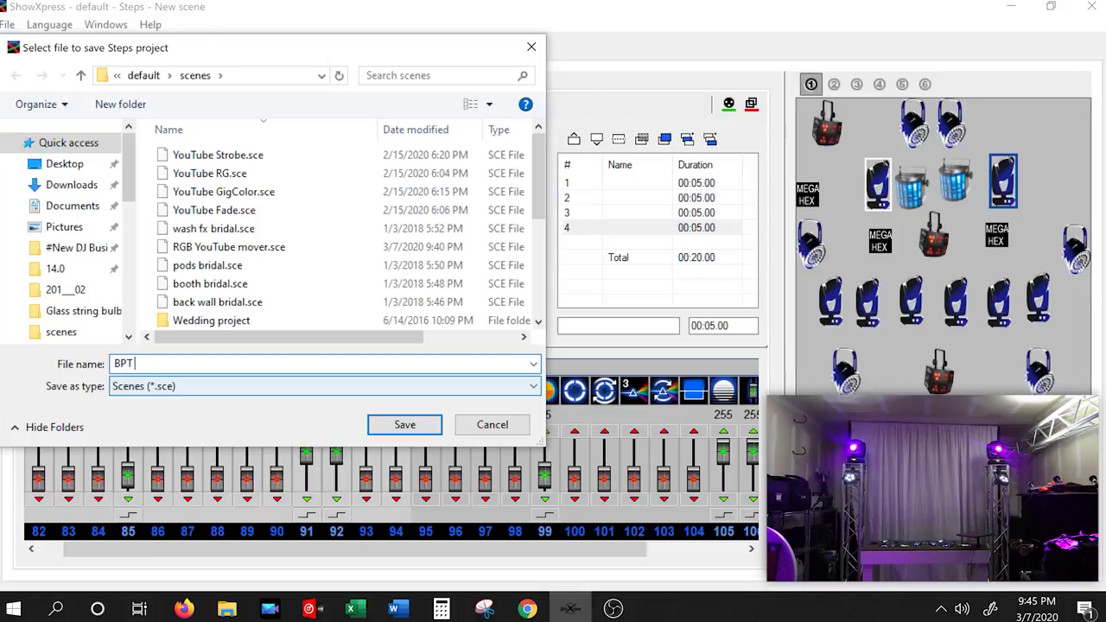
text( You)
text(Tube Mover)
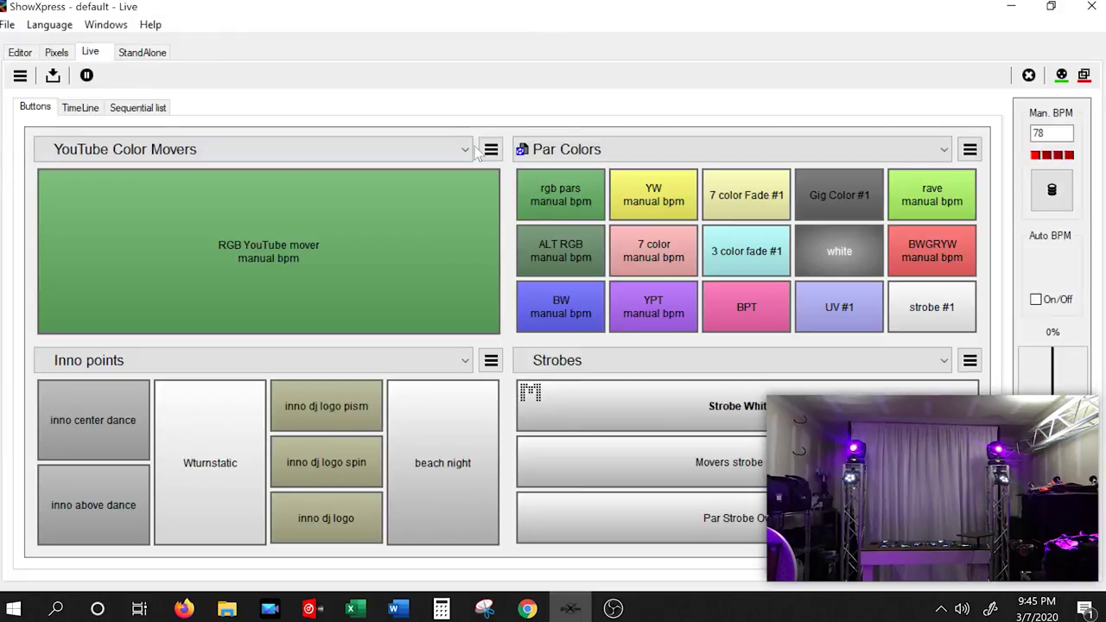
Add the BPT YouTube Mover.sce scene as a button on the YouTube Color Movers page in the Live view
click(491, 150)
drag(535, 220, 538, 229)
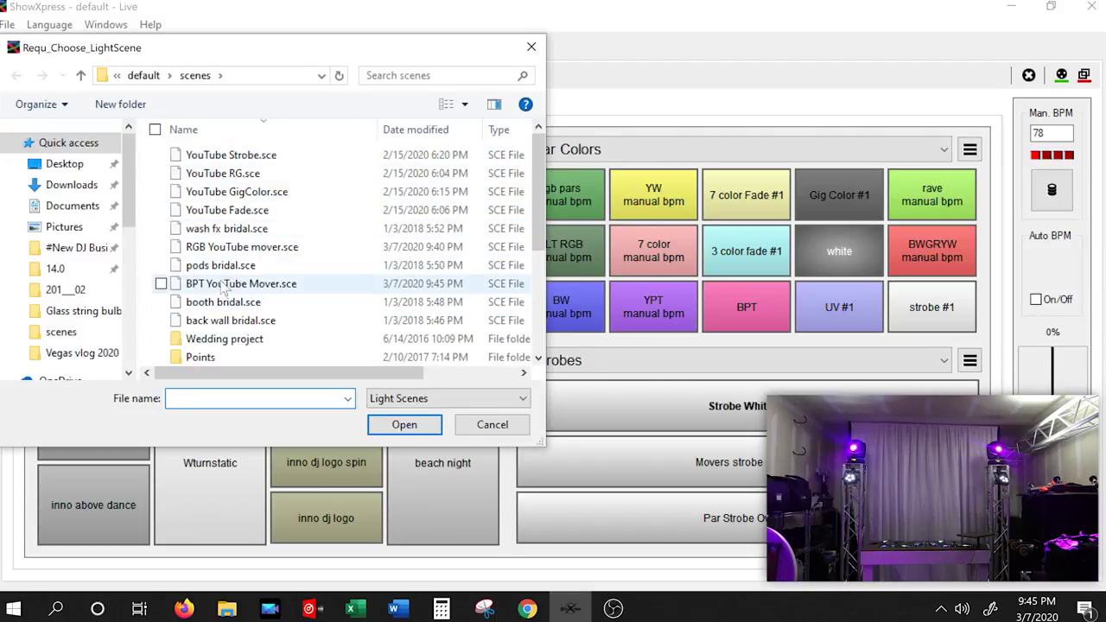
click(226, 285)
click(405, 427)
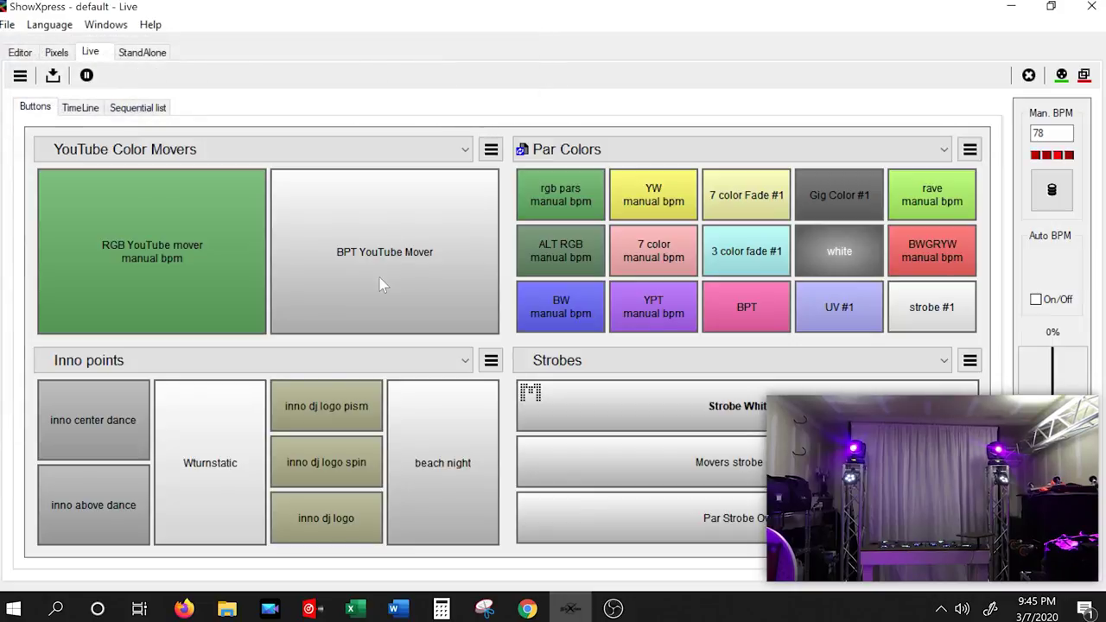
Toggle the editor's light output and play the RGB and BPT YouTube mover scenes together in the Live view
click(380, 278)
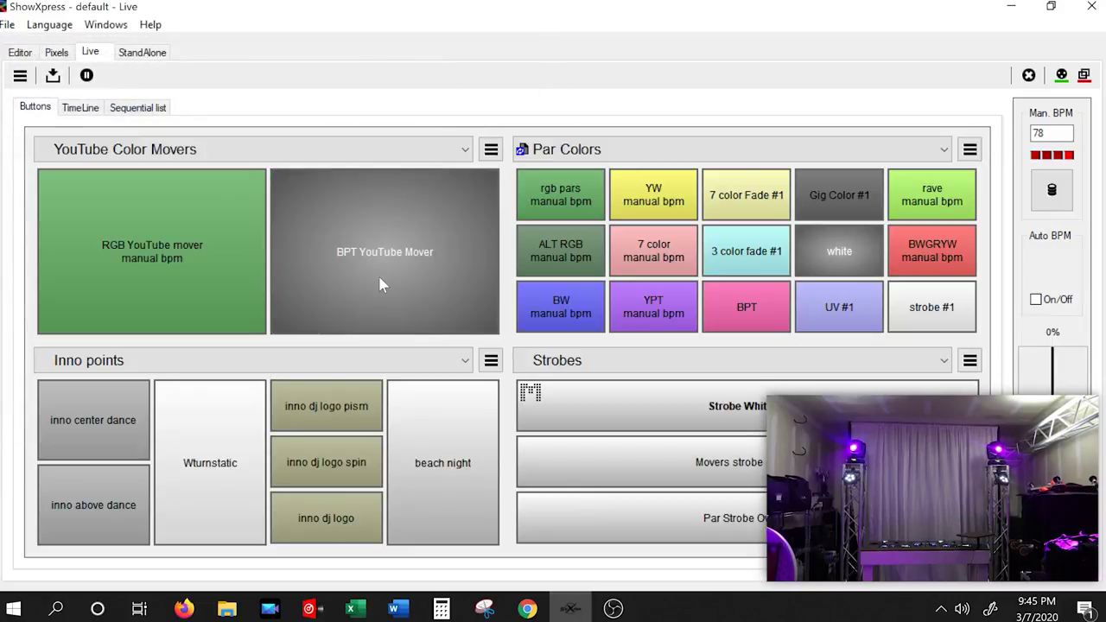
click(21, 53)
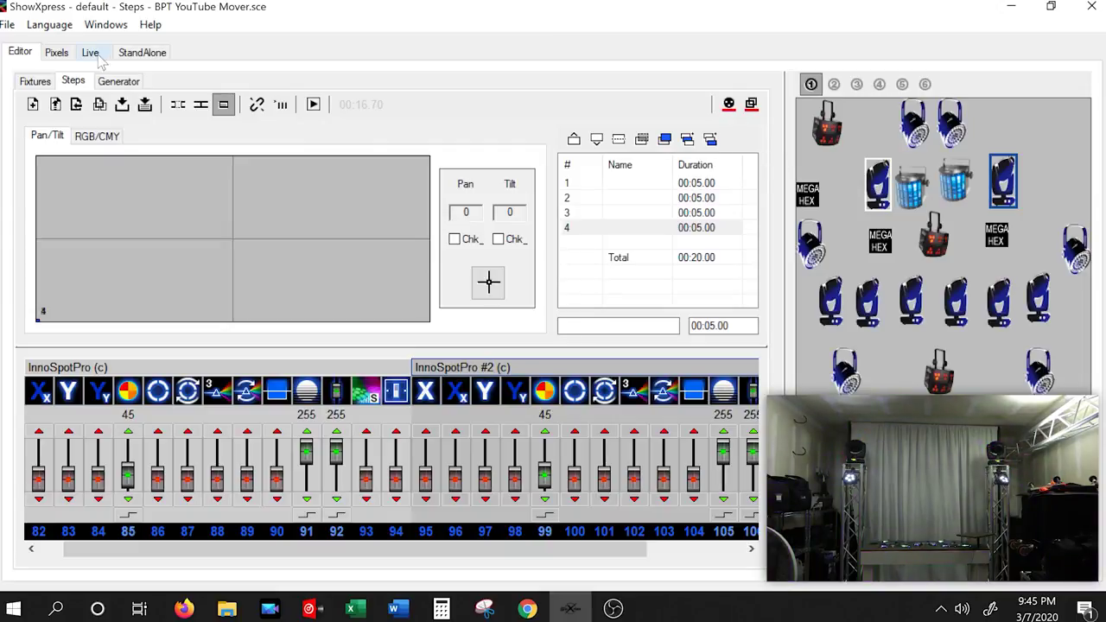
click(729, 104)
click(200, 267)
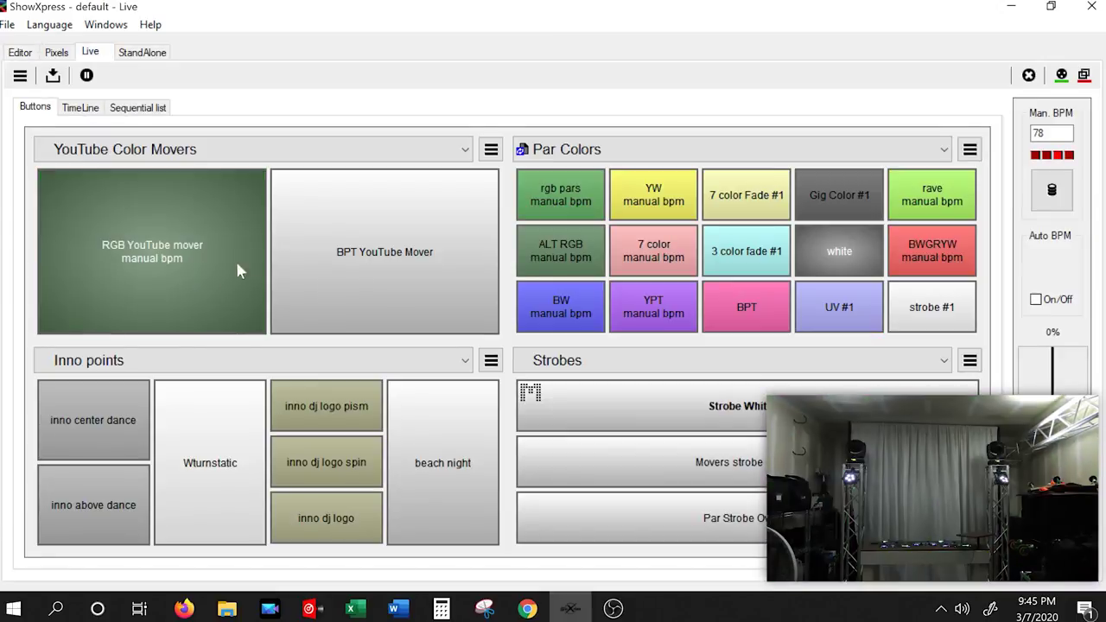
click(344, 258)
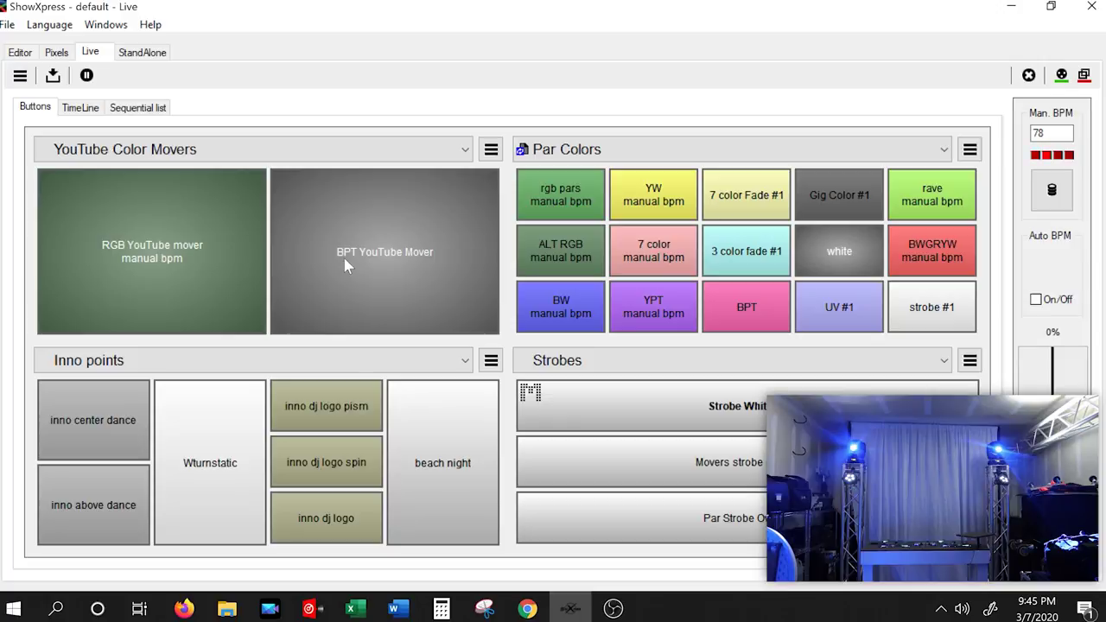
Enable solo buttons for the YouTube Color Movers page and test it by alternating between the RGB and BPT mover scenes
click(491, 150)
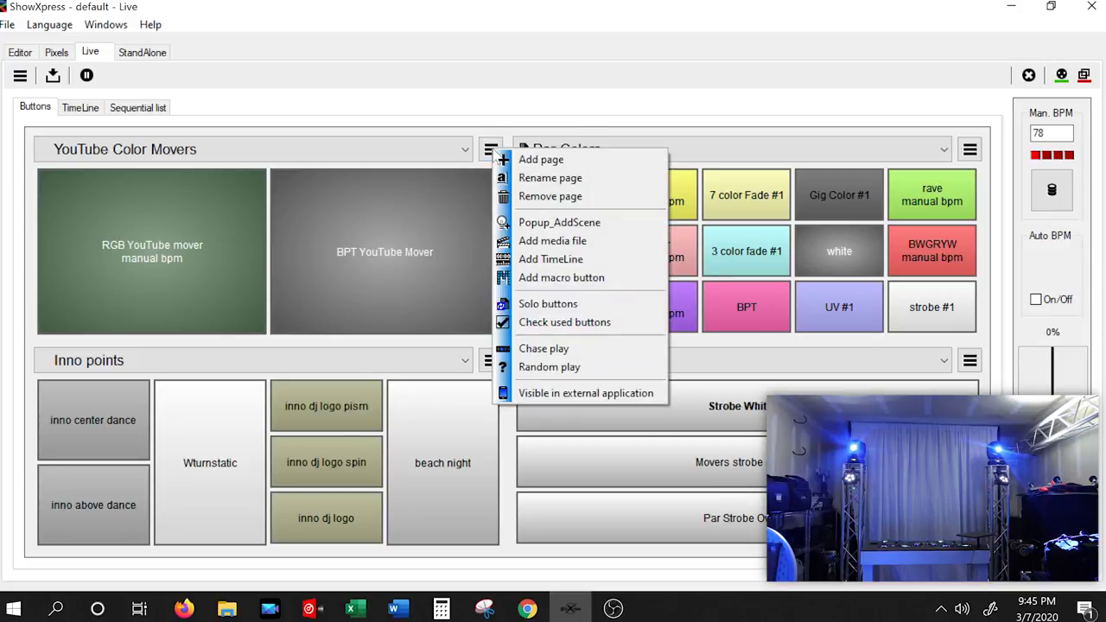
click(559, 310)
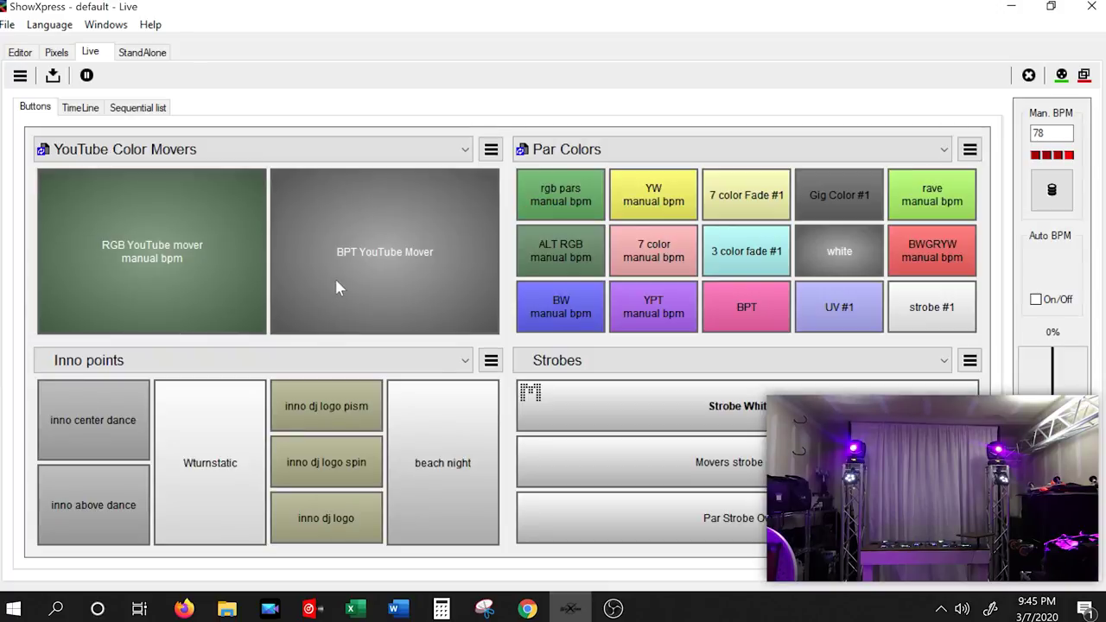
click(337, 285)
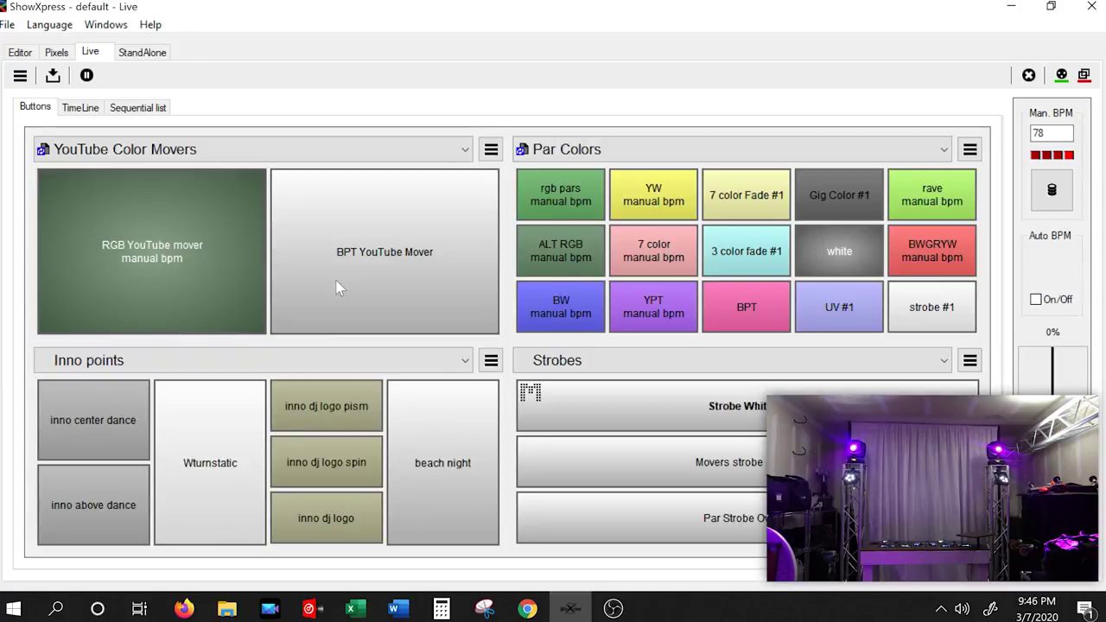
click(131, 273)
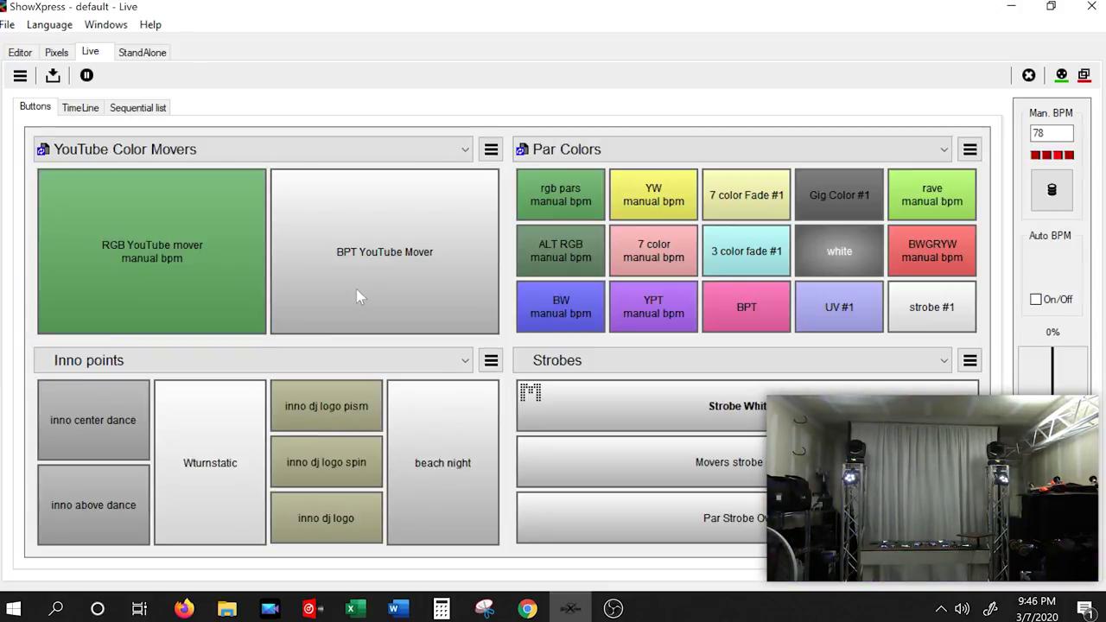
click(355, 286)
click(168, 279)
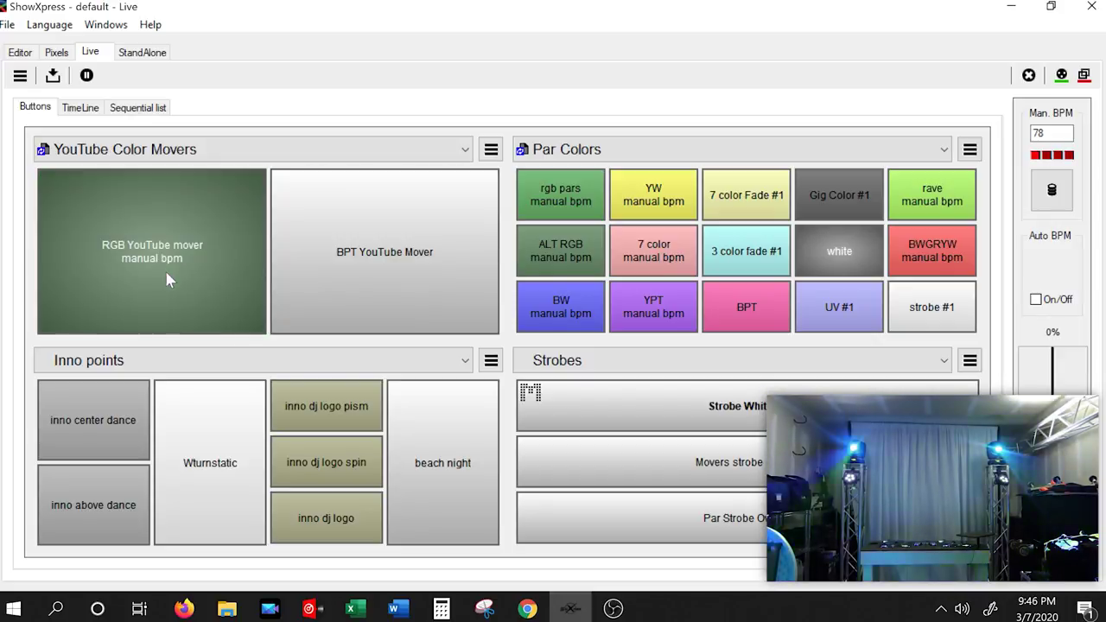
click(341, 274)
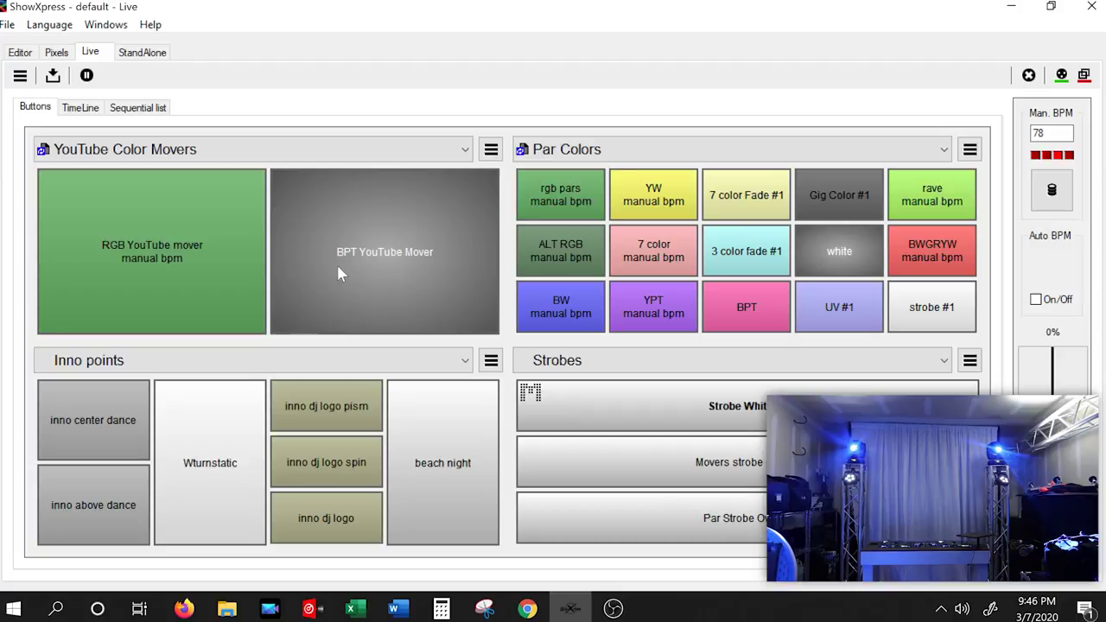
Set the BPT YouTube Mover button's speed to Manual BPM and apply it
right_click(371, 253)
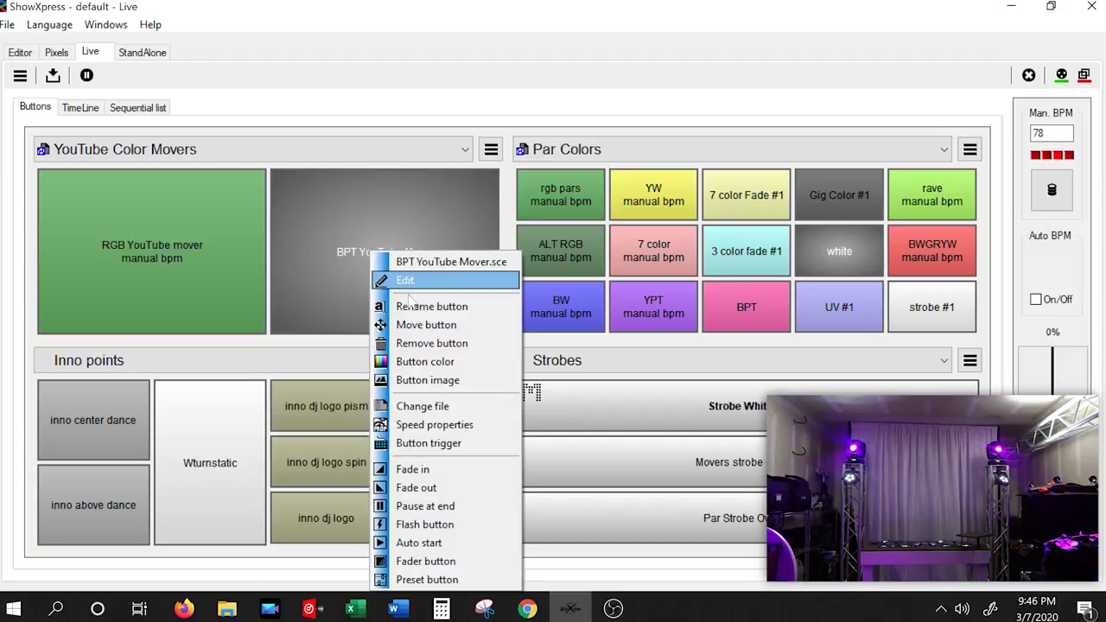
click(428, 425)
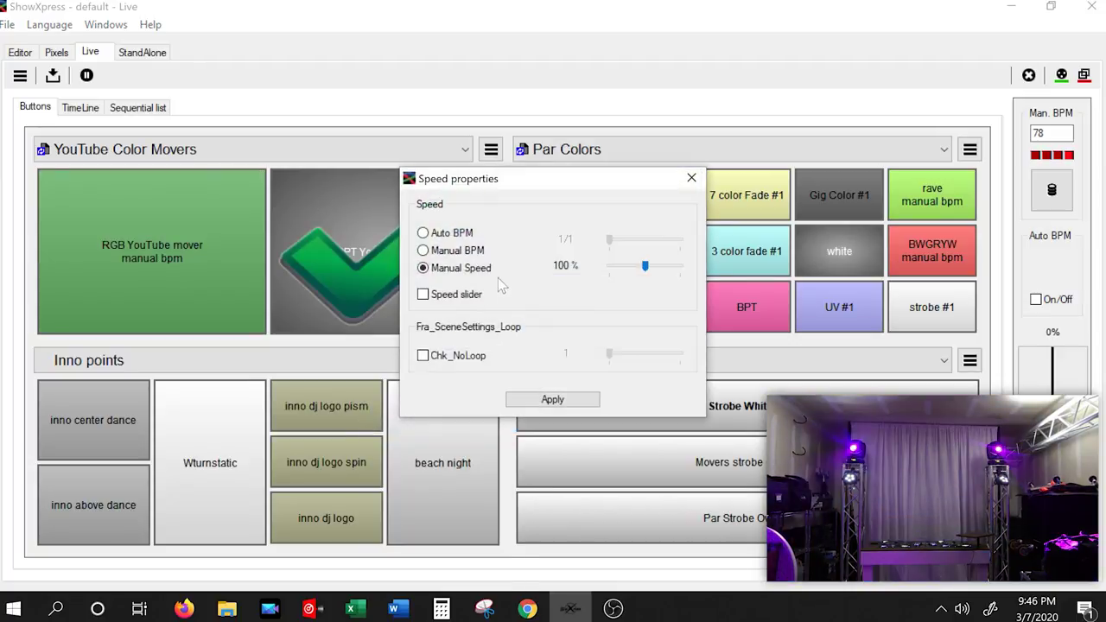
click(422, 250)
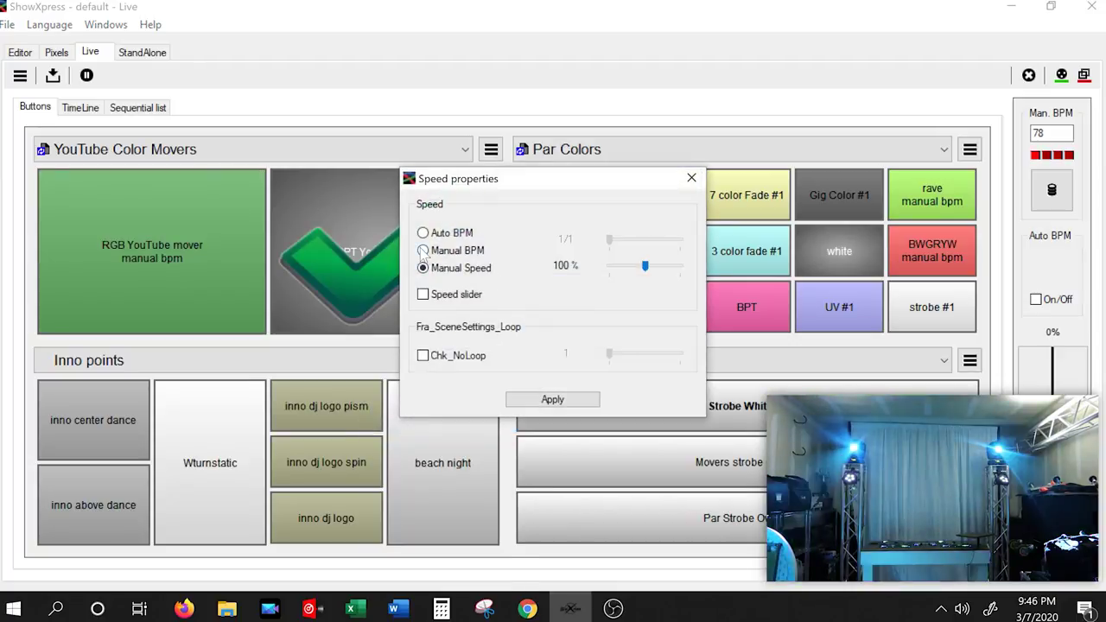
click(551, 401)
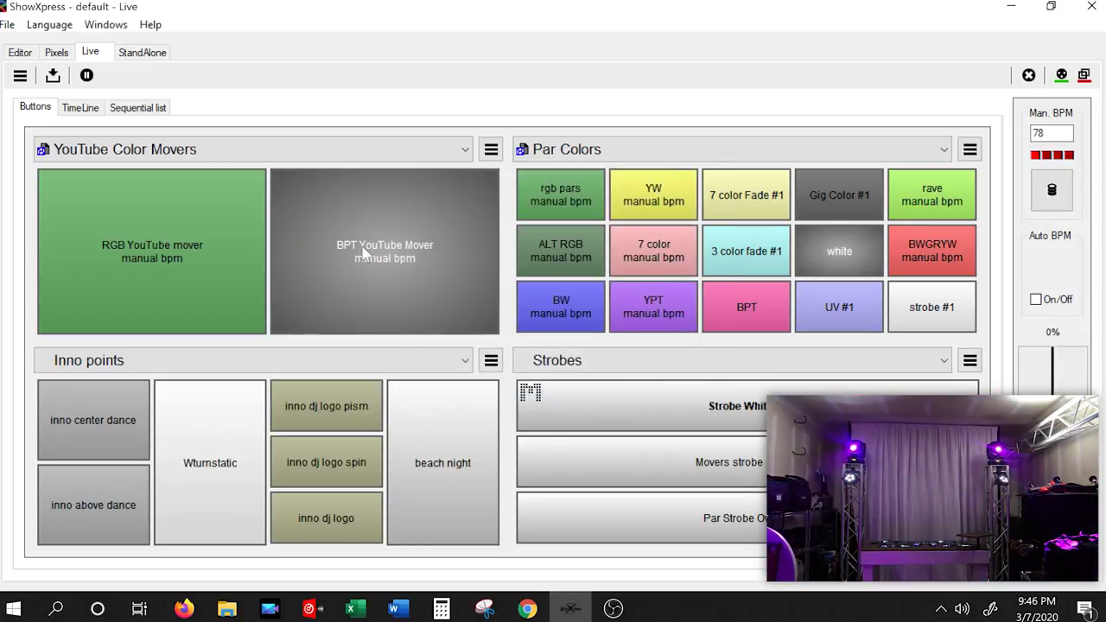
Tap the manual tempo to 142 BPM and switch between the RGB and BPT YouTube mover scenes
click(1068, 199)
click(1068, 198)
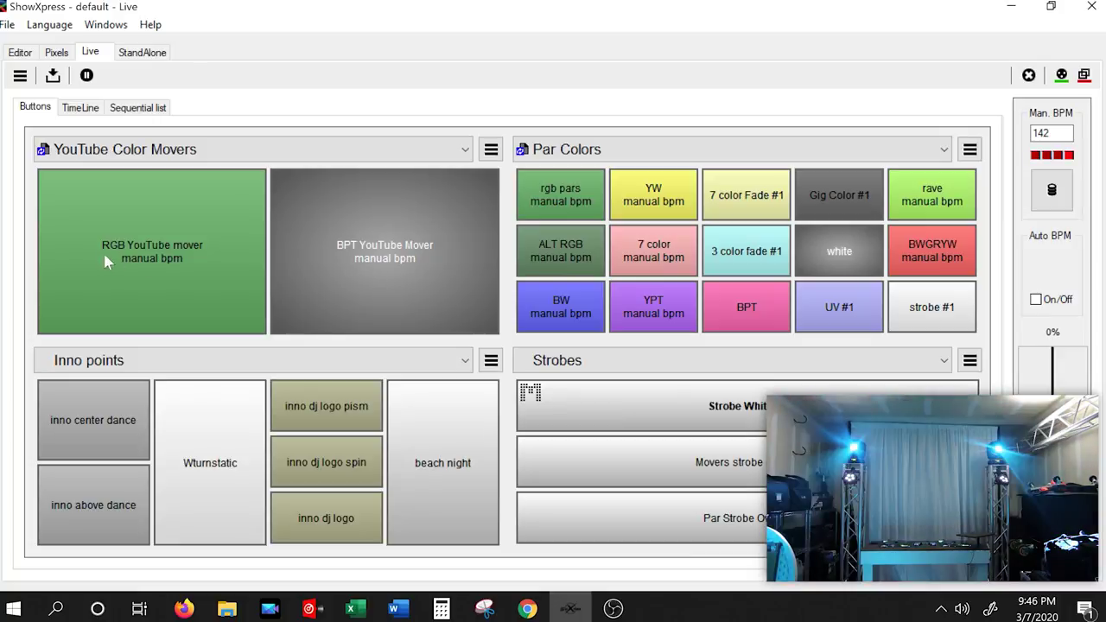
click(100, 217)
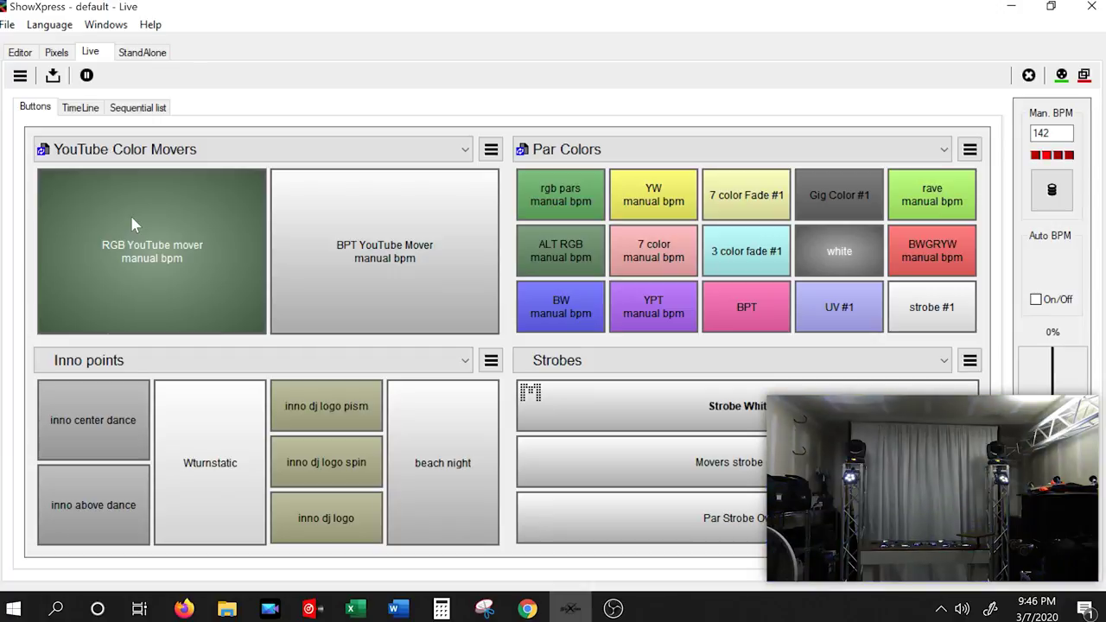
double_click(381, 186)
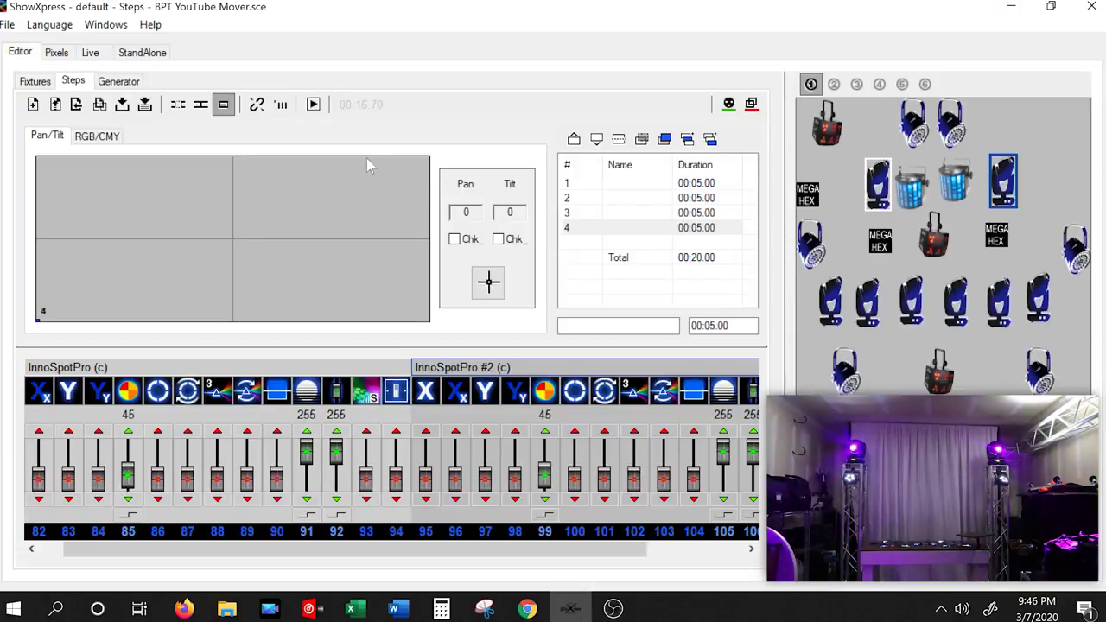
Create a new scene with the InnoSpotPro channels 92 and 91 at 255 and save it as White YouTube Mover
click(32, 104)
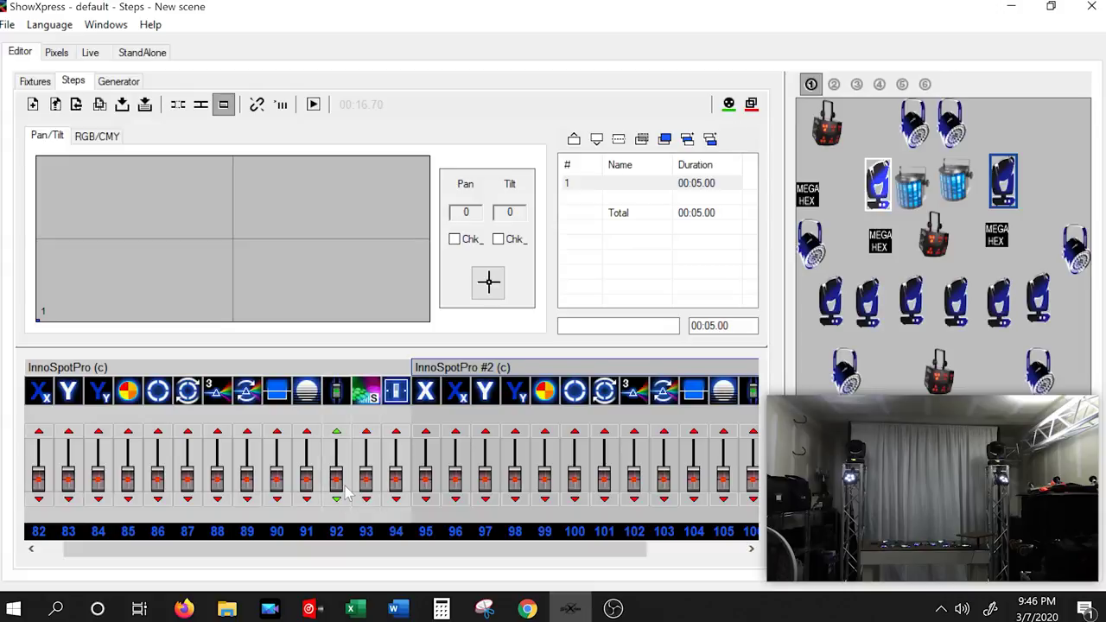
click(336, 431)
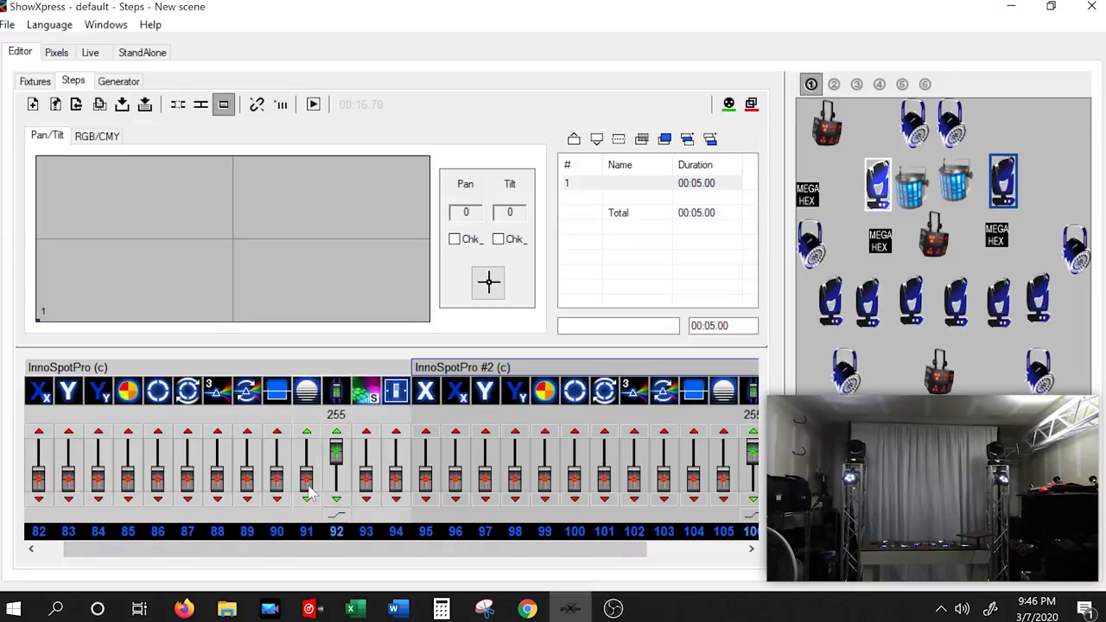
click(307, 431)
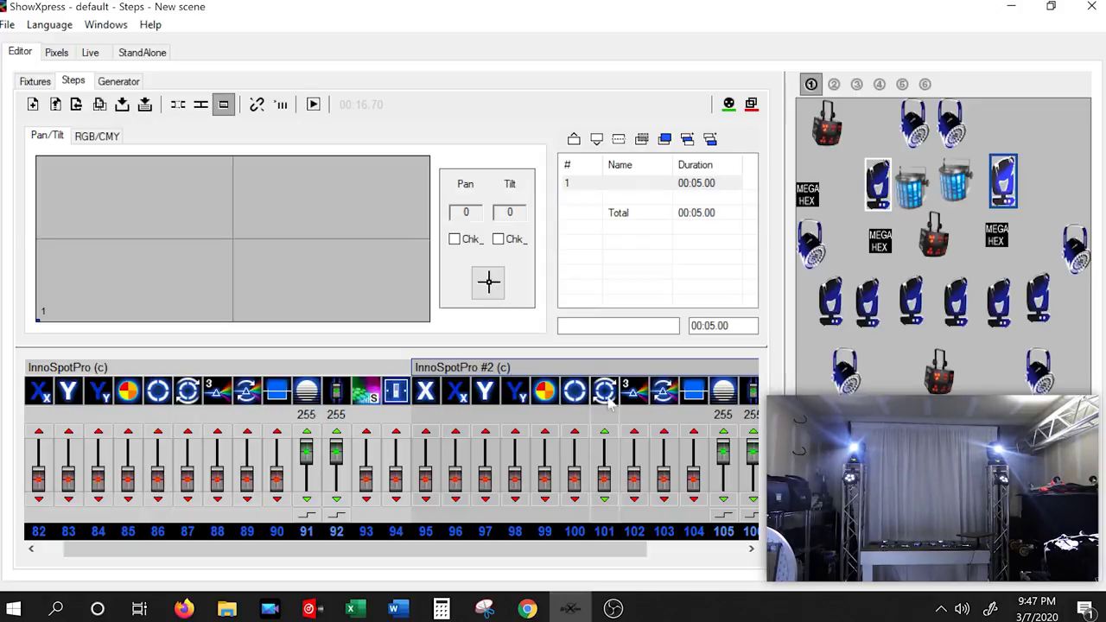
click(150, 111)
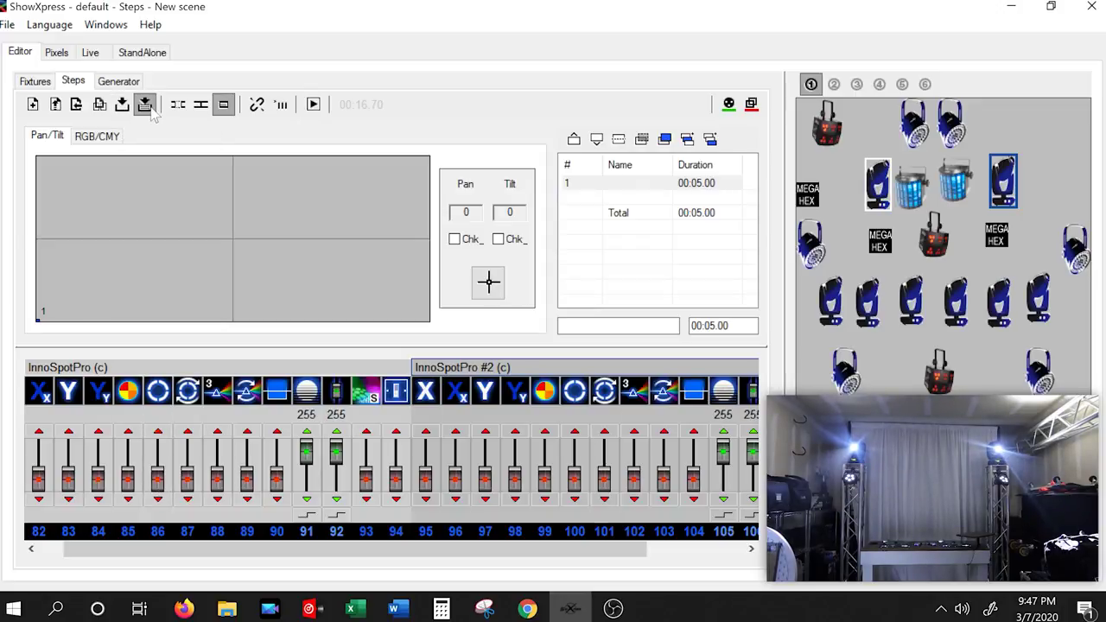
text(Whit)
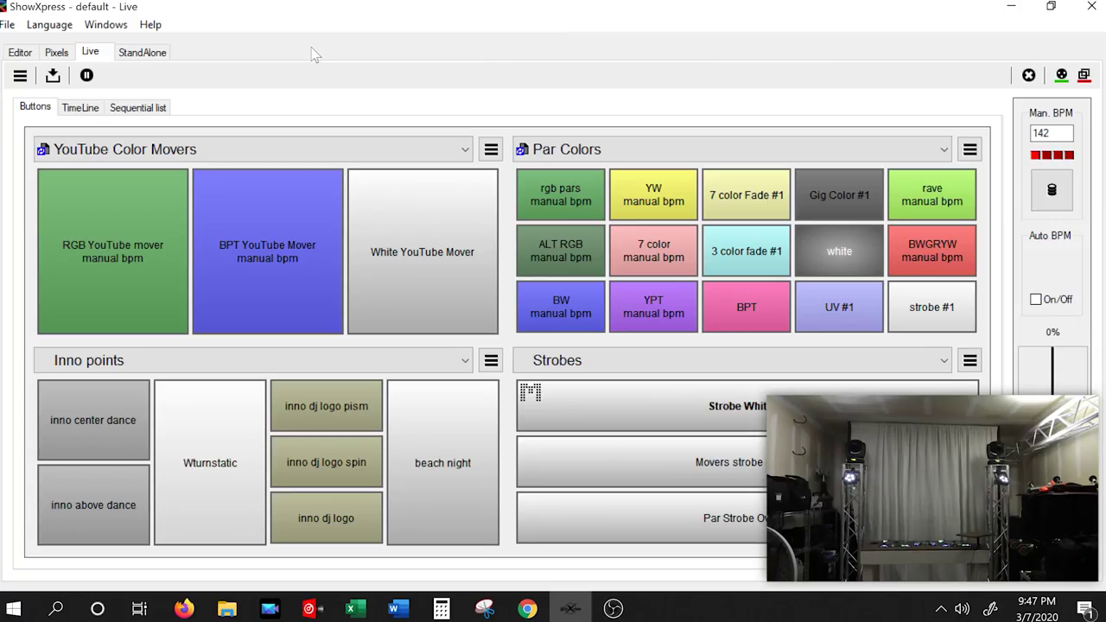
Test the White YouTube Mover scene by repeatedly switching it on and off
click(425, 258)
click(424, 258)
click(414, 253)
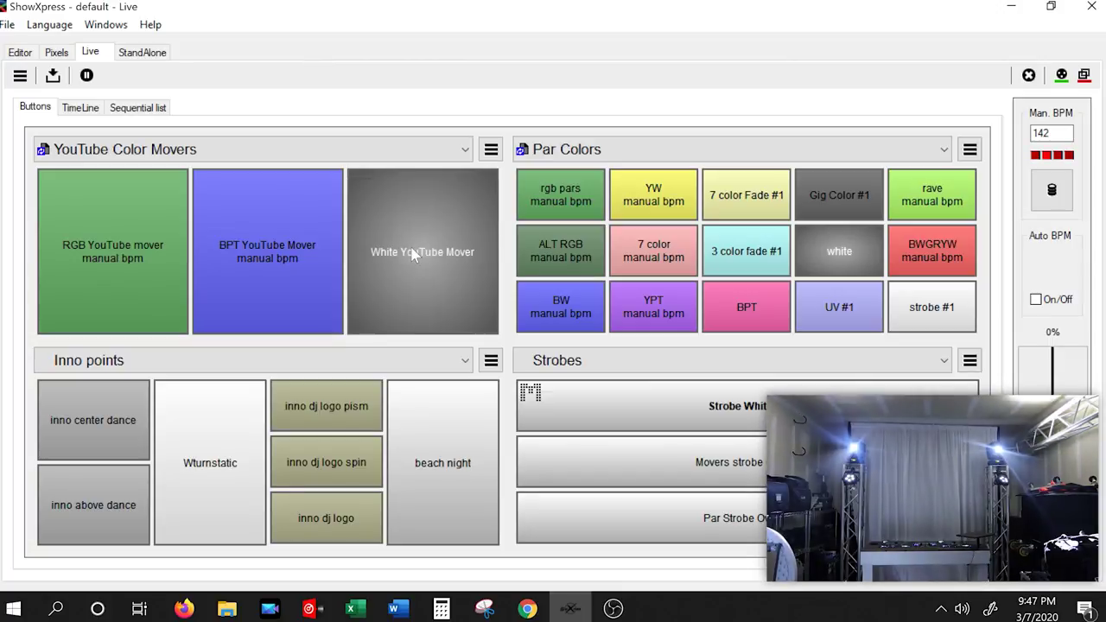
click(413, 252)
click(413, 252)
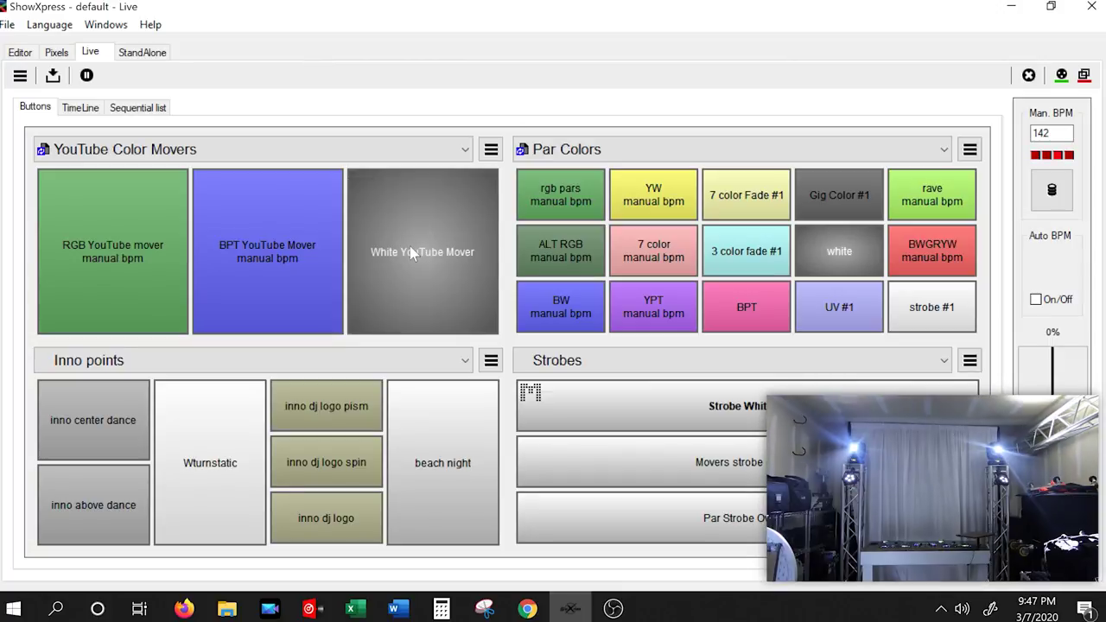
click(413, 252)
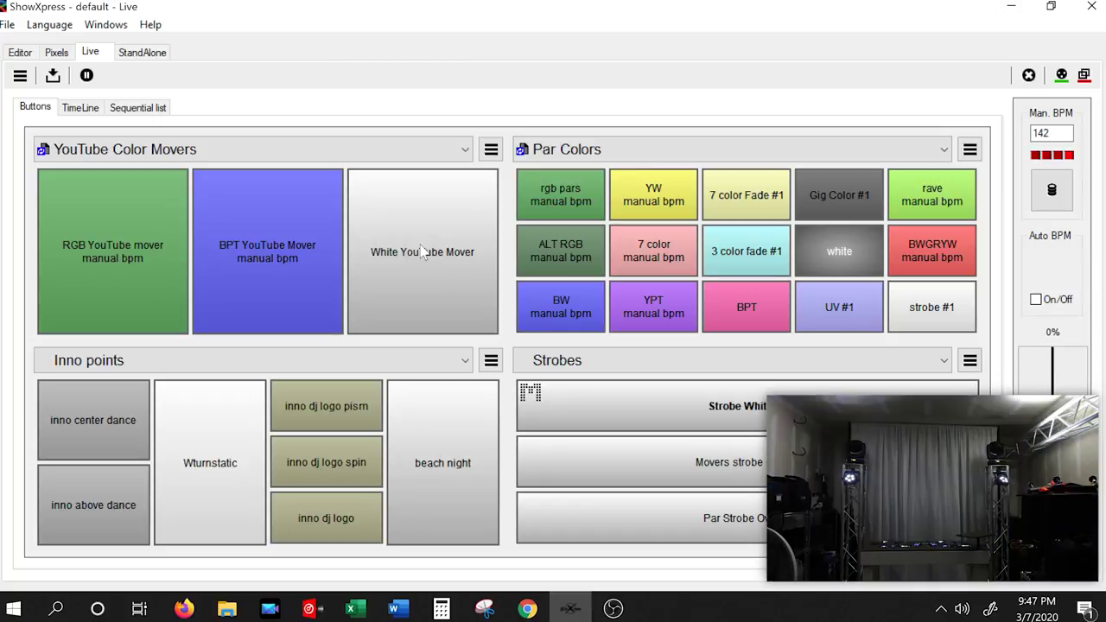
click(413, 253)
click(437, 224)
click(438, 227)
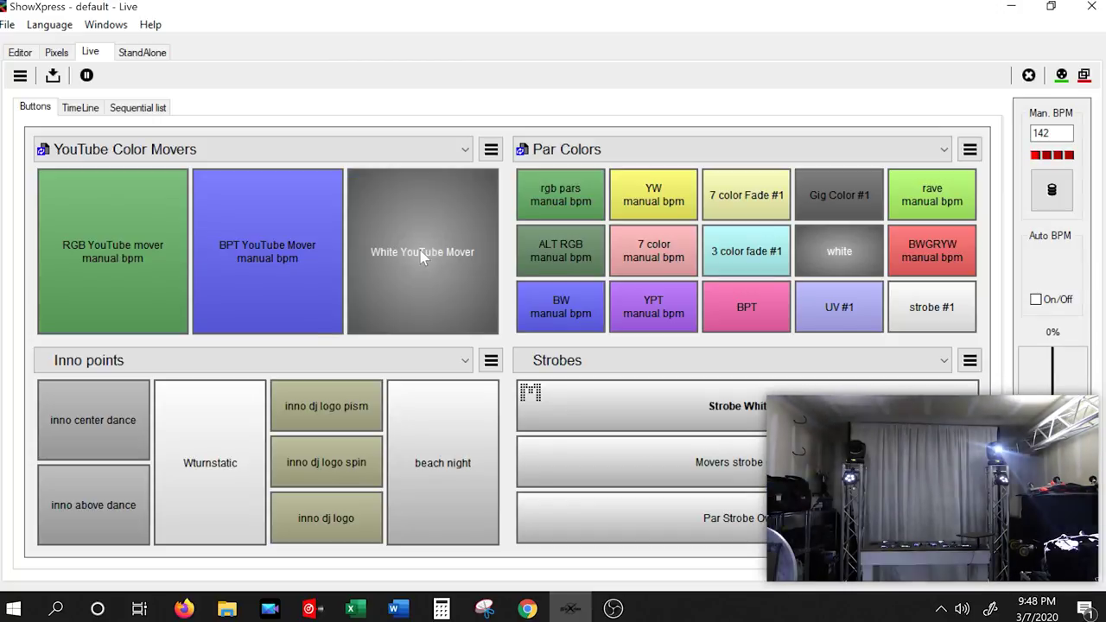
click(423, 253)
Try the UV #1, white and Gig Color #1 par scenes, and combine the White YouTube Mover with the white pars
click(837, 307)
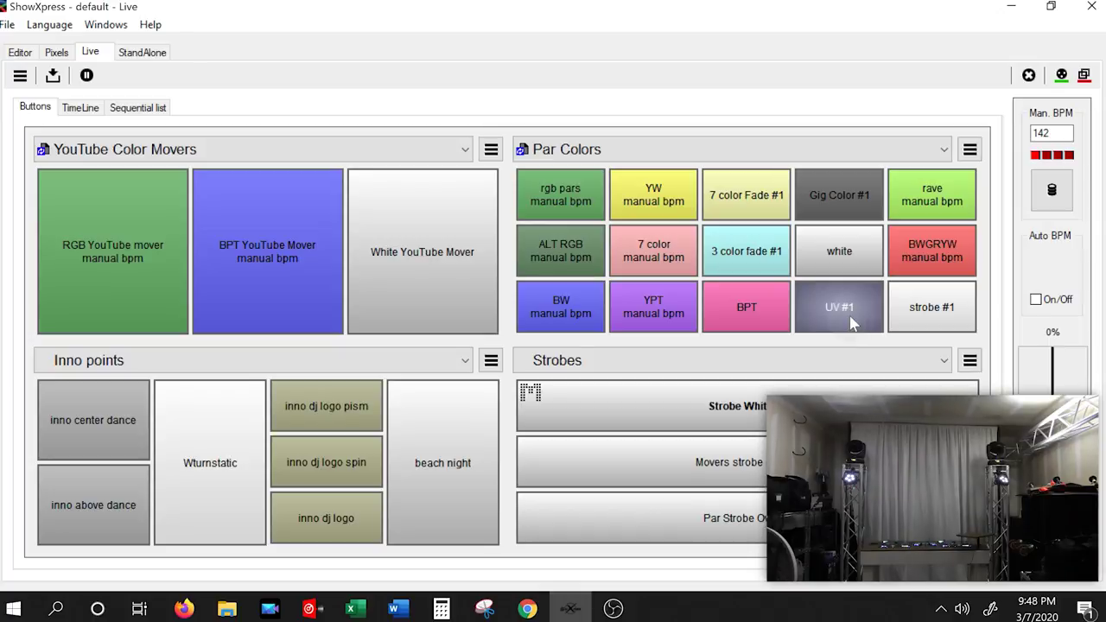
click(835, 268)
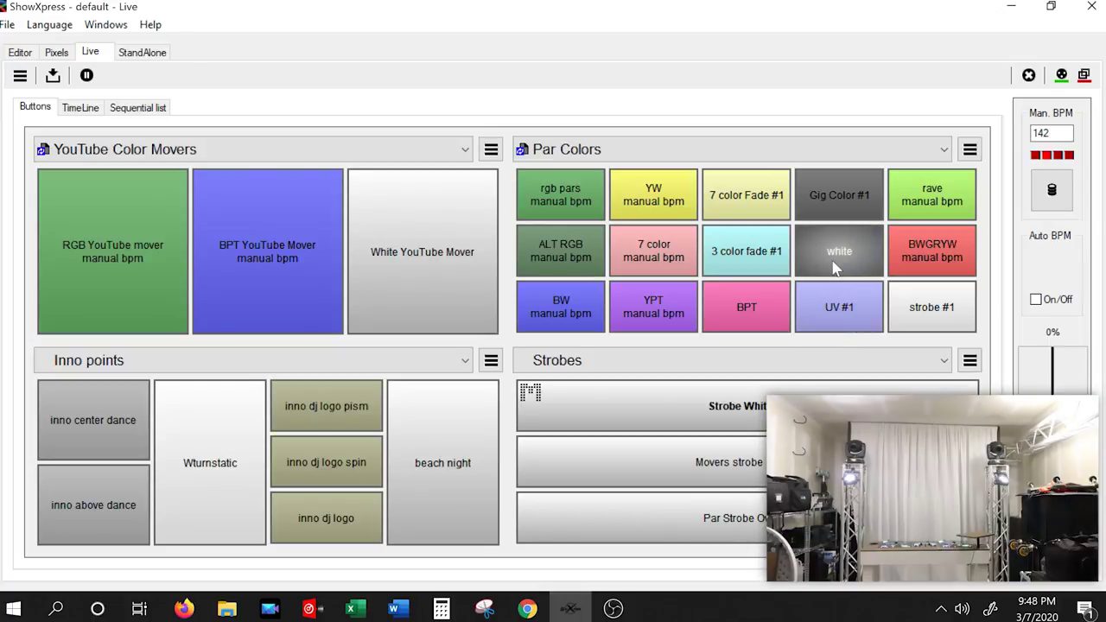
click(839, 307)
click(837, 212)
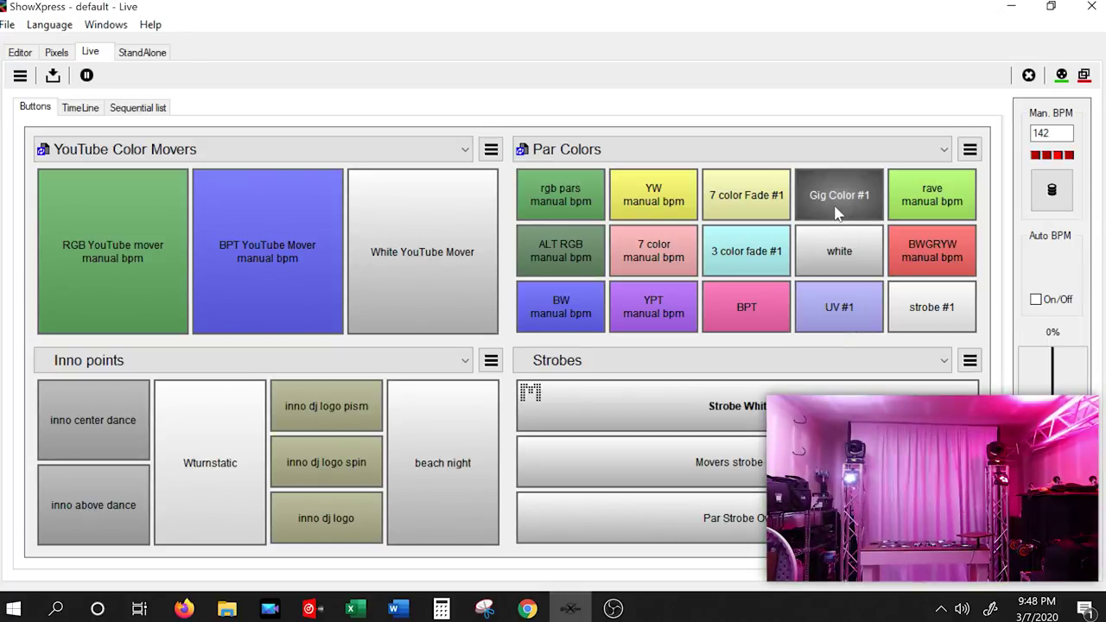
click(405, 255)
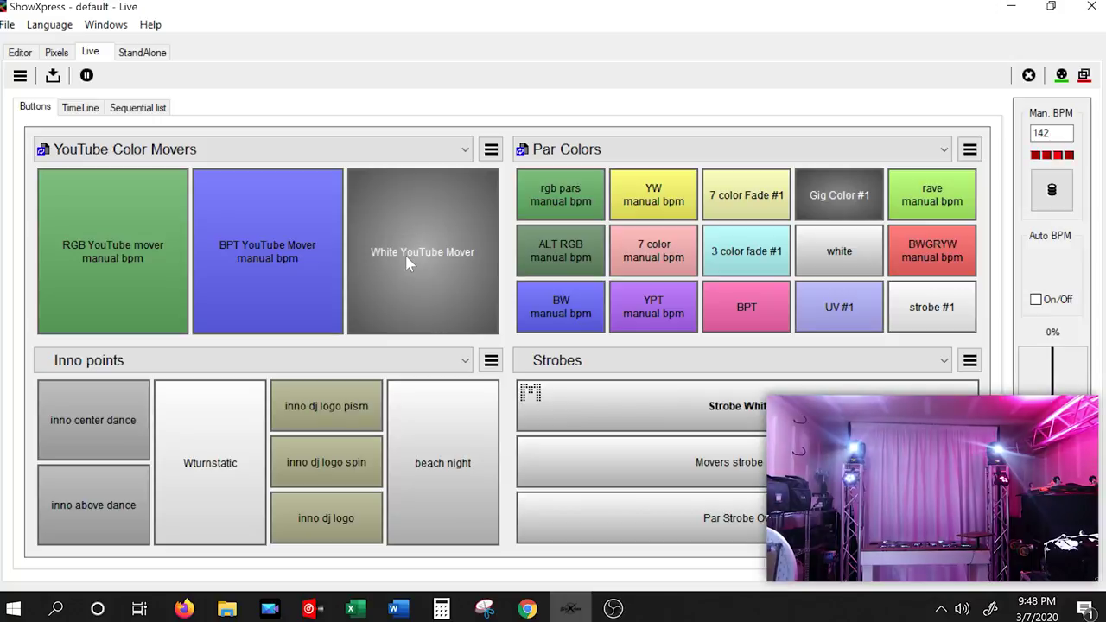
click(860, 257)
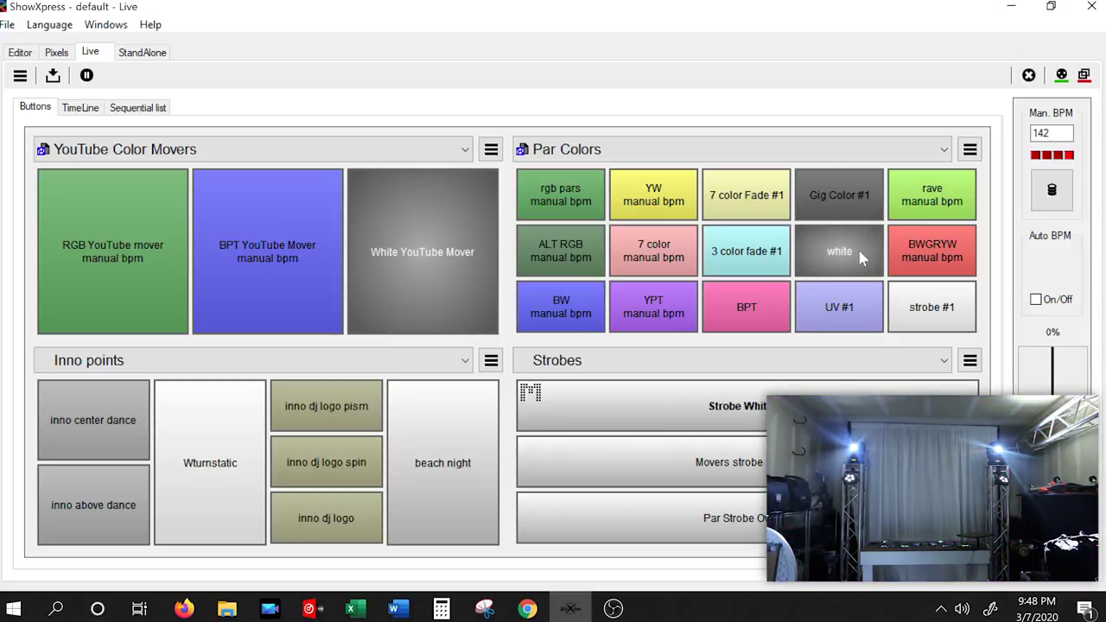
Switch the movers between the BPT and RGB YouTube mover scenes and return to White YouTube Mover, keeping the pars white
click(277, 293)
click(122, 311)
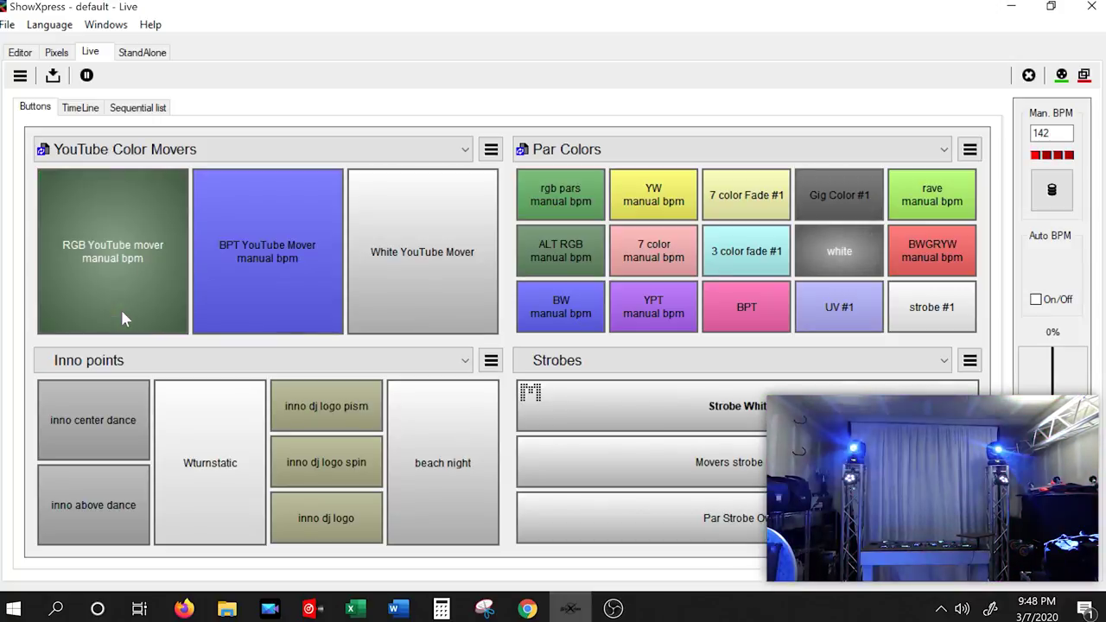
click(262, 292)
click(416, 242)
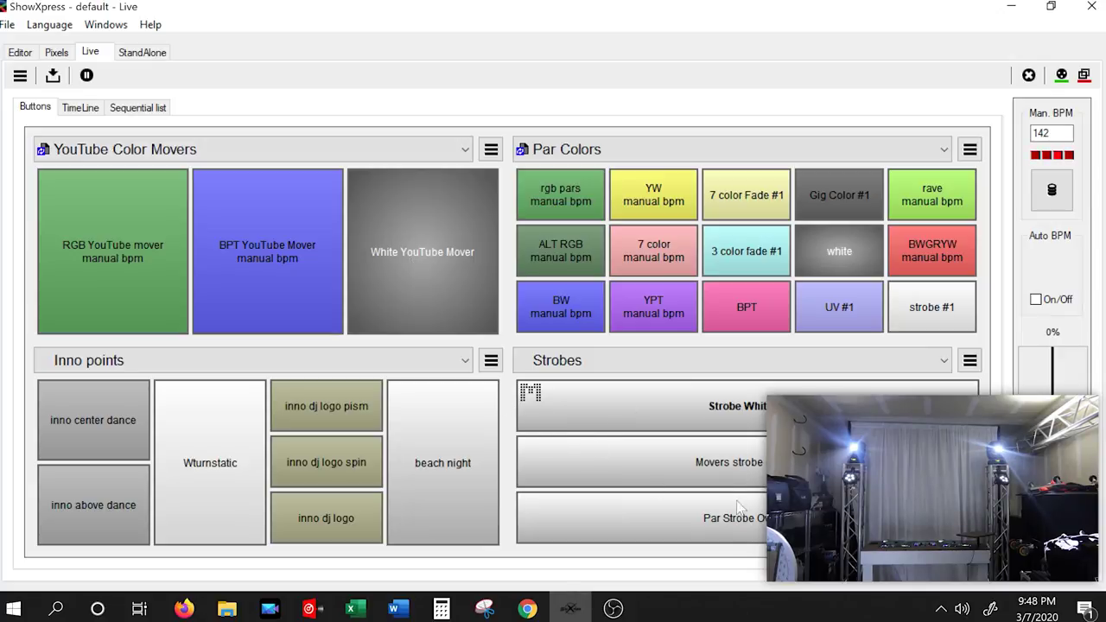
Open the Movers strobe button's scene for editing, examine channels 91 and 105 of both InnoSpotPro fixtures, and return to the Live view
right_click(707, 466)
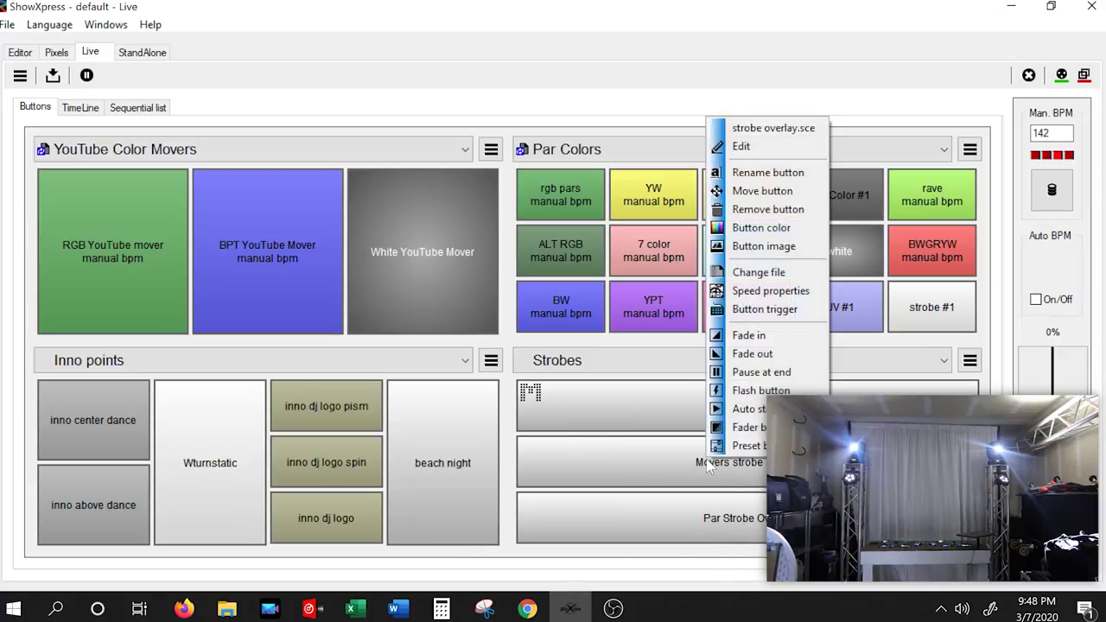
click(781, 147)
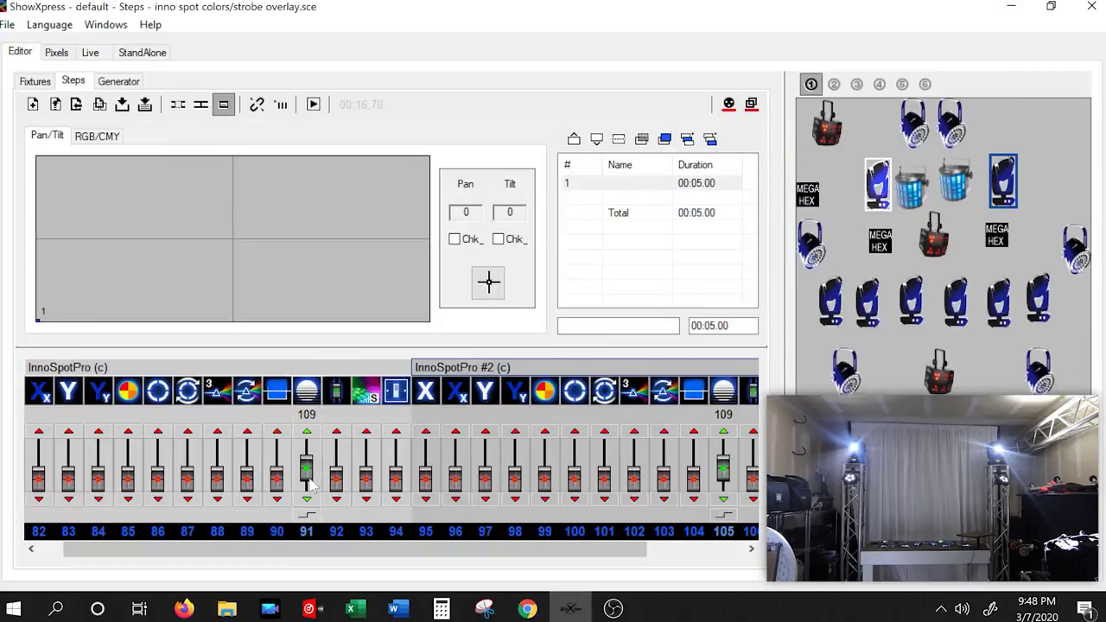
drag(307, 558, 415, 562)
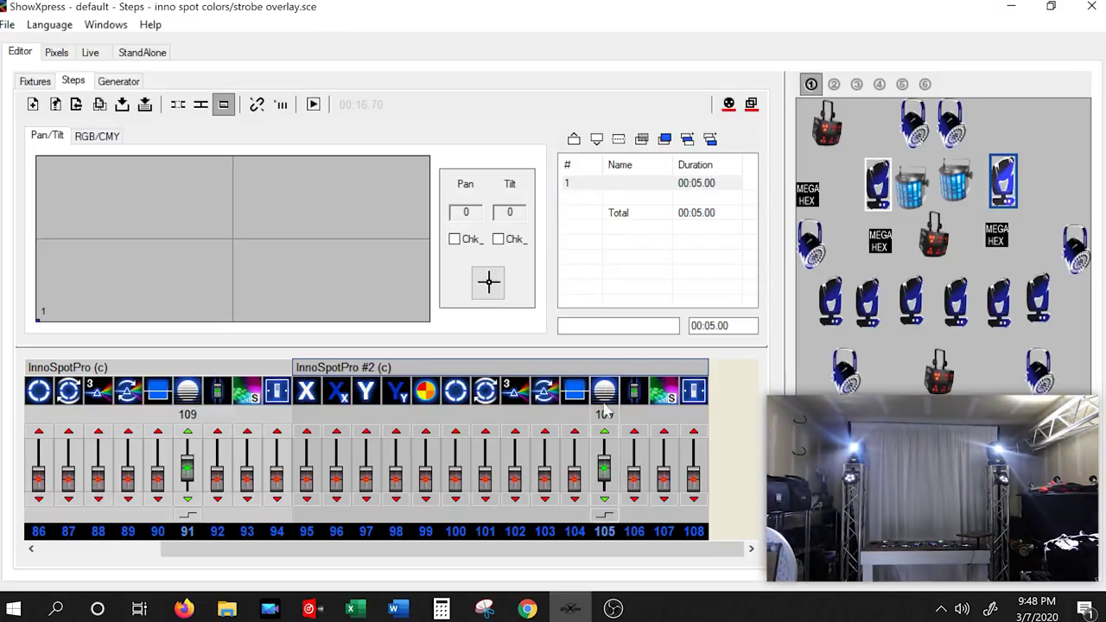
click(636, 416)
click(91, 53)
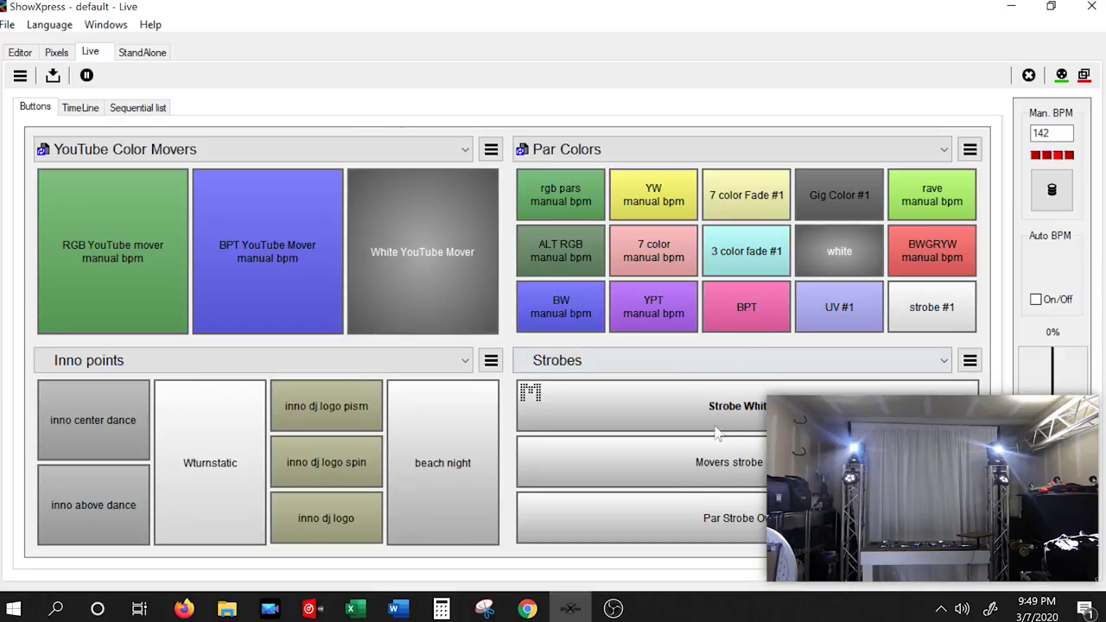
Test the Movers strobe and Par Strobe overlay buttons over the running white scenes
click(688, 466)
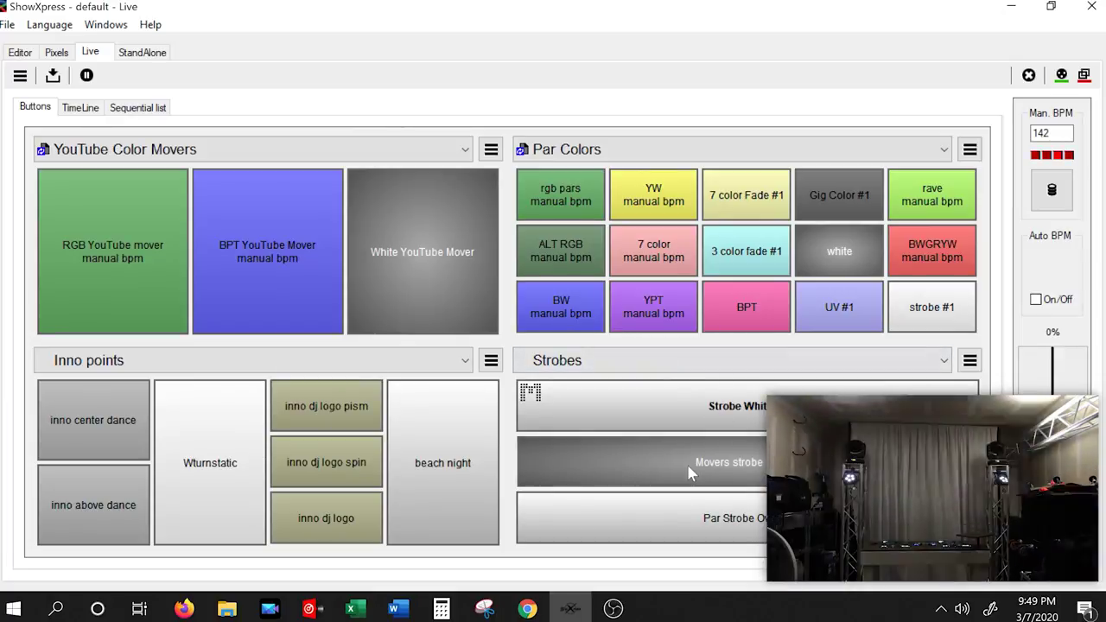
click(680, 517)
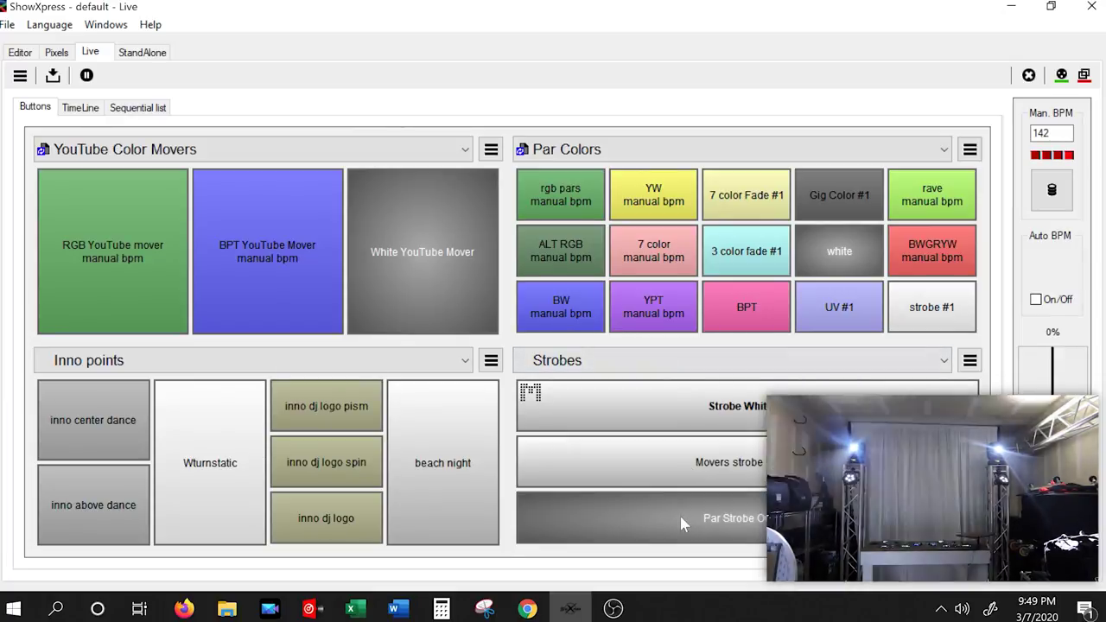
click(662, 463)
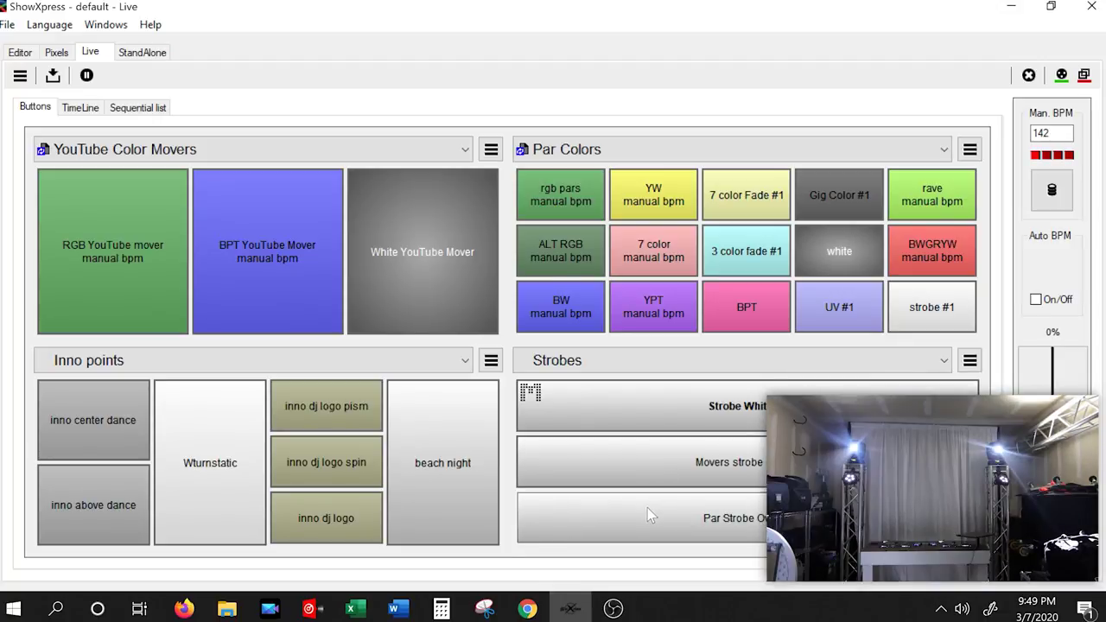
click(647, 509)
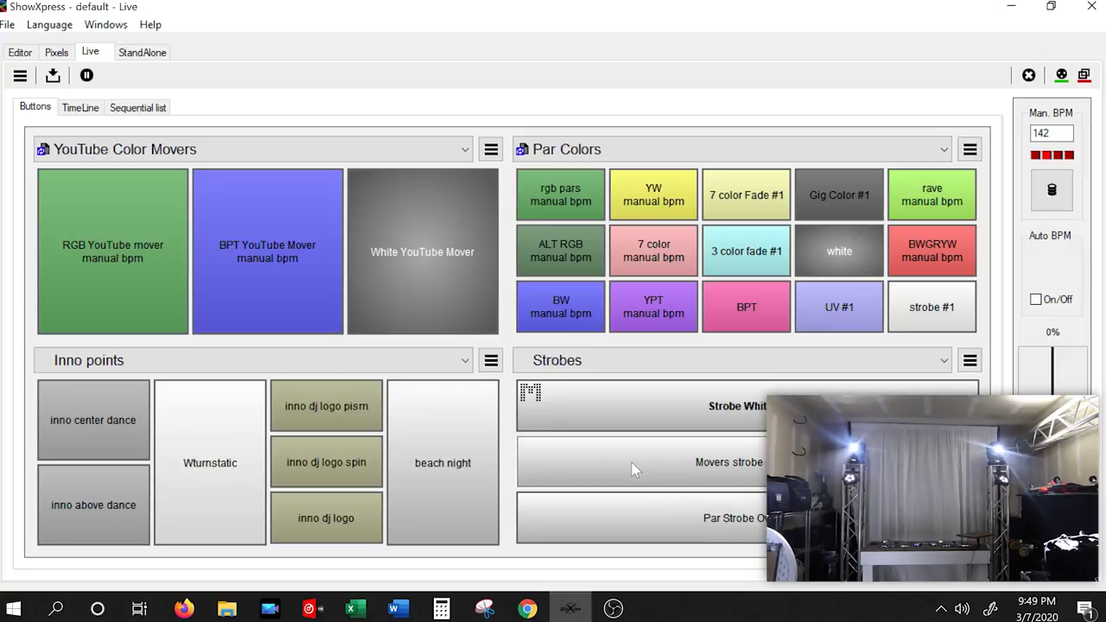
click(631, 465)
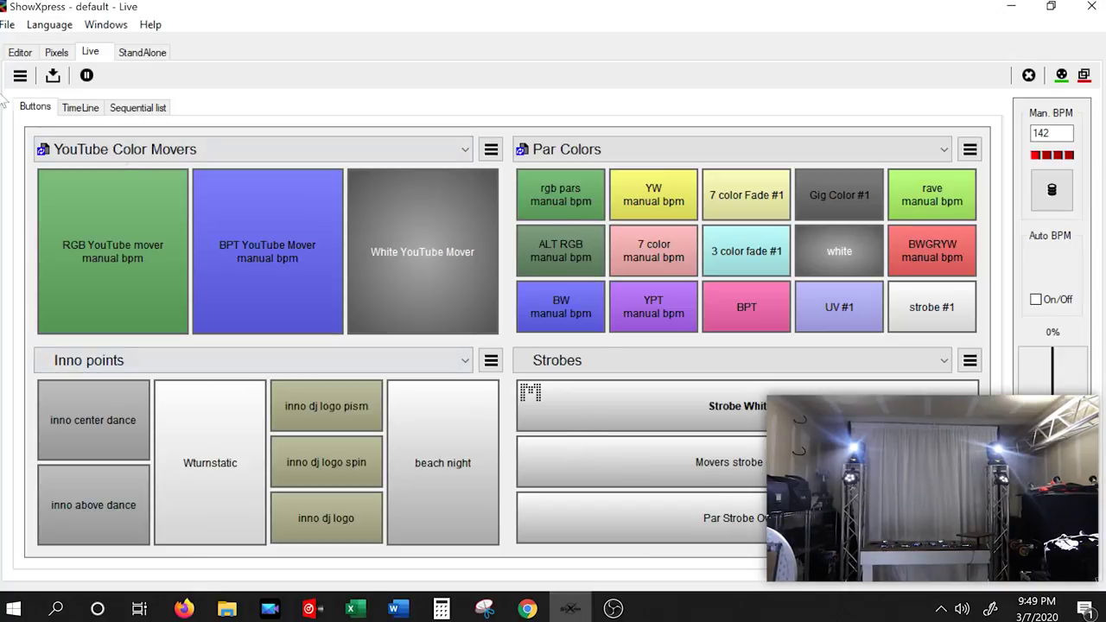
Aim both InnoSpotPro heads at pan 161, tilt 1 in a new scene, and with the fixtures unlinked move only the first to pan 177
click(19, 53)
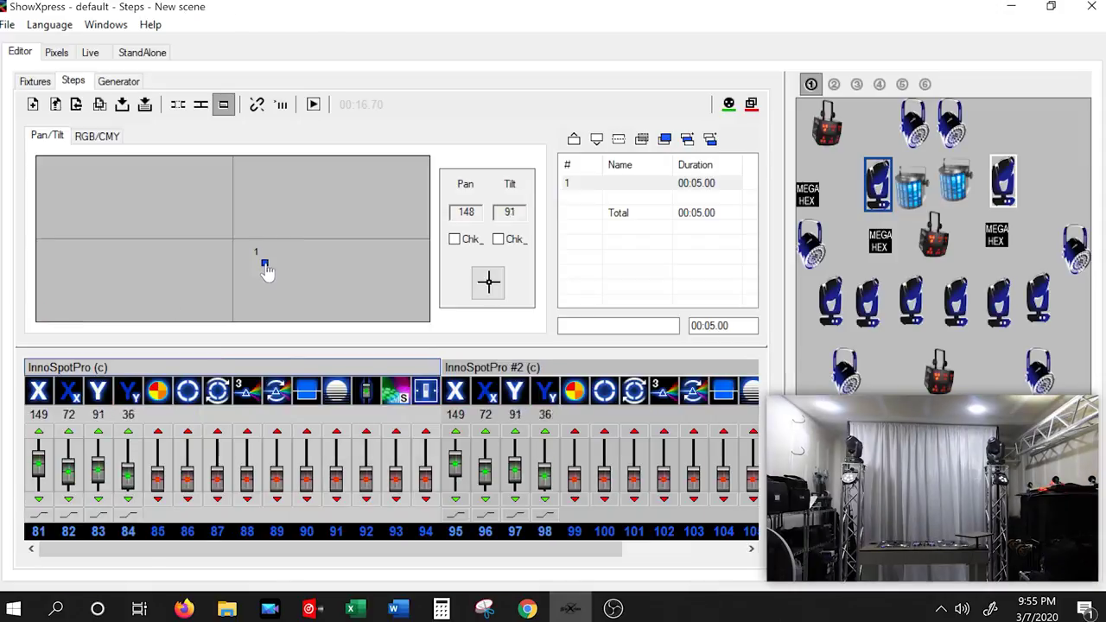
mouse_move(268, 270)
mouse_down()
mouse_move(262, 320)
mouse_move(261, 303)
mouse_move(279, 309)
mouse_move(288, 335)
mouse_up()
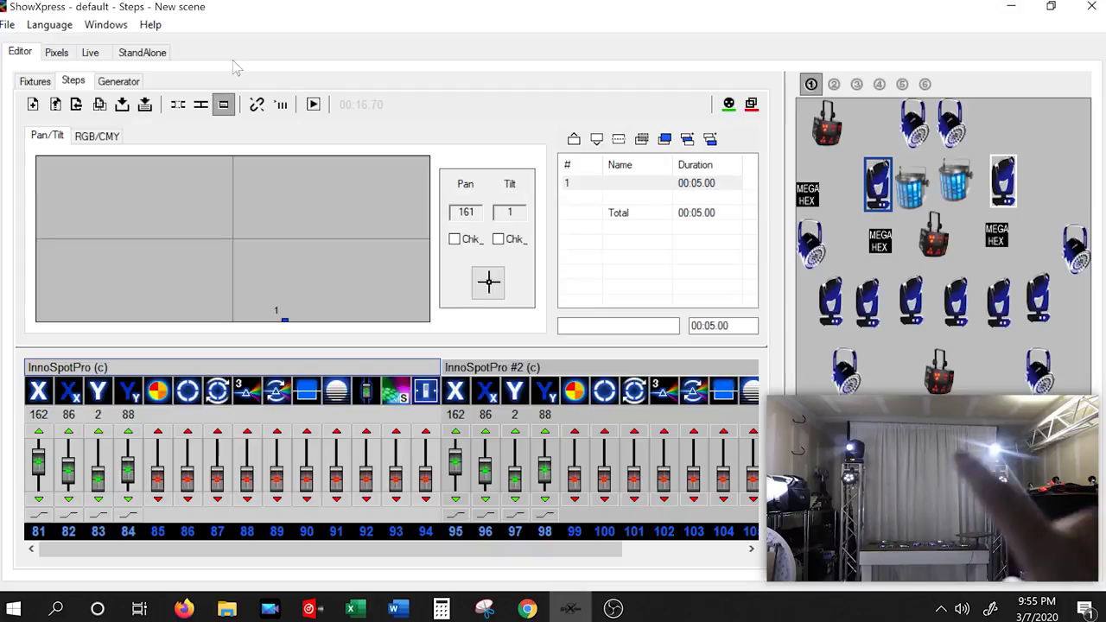
click(256, 114)
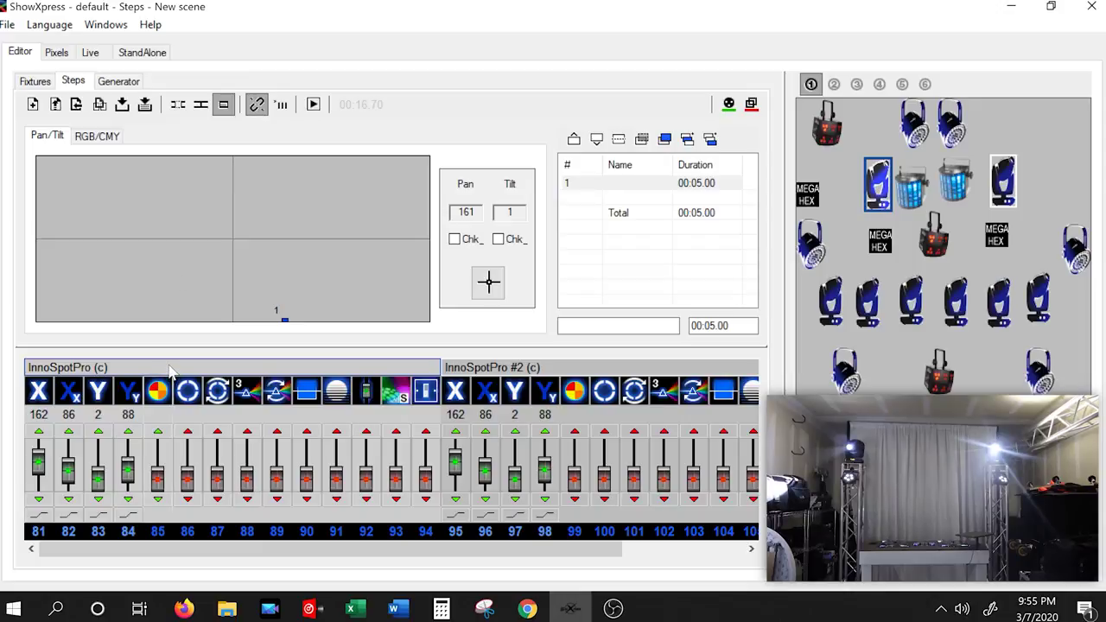
mouse_move(288, 327)
mouse_down()
mouse_move(272, 319)
mouse_move(285, 334)
mouse_move(297, 325)
mouse_move(311, 335)
mouse_up()
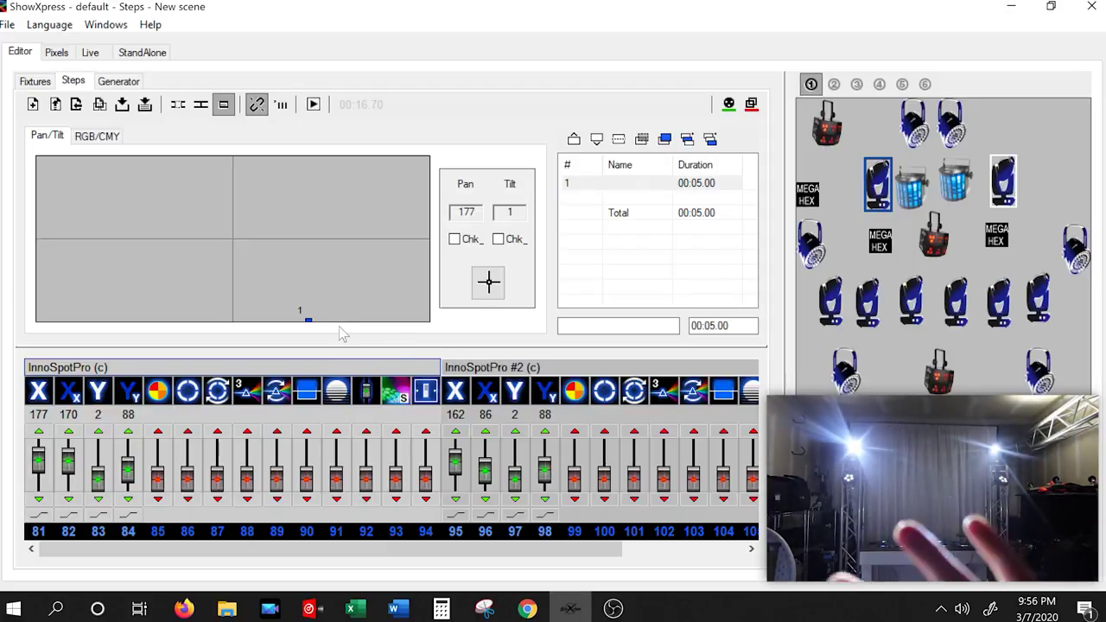
Save the position scene as YouTube center dance floor
click(146, 109)
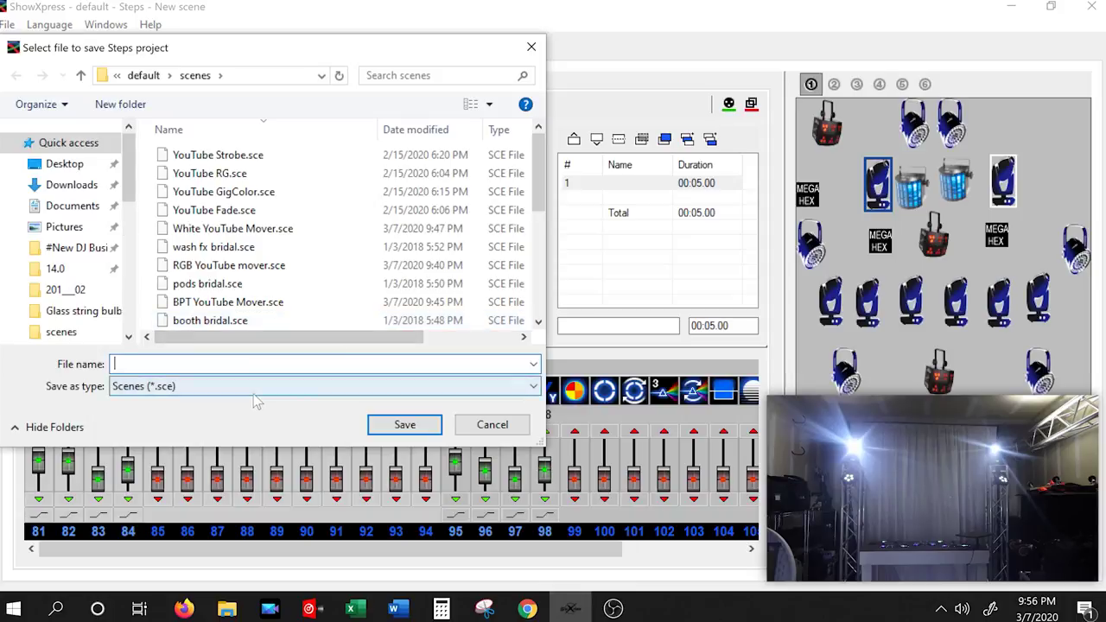
text(Yoututb)
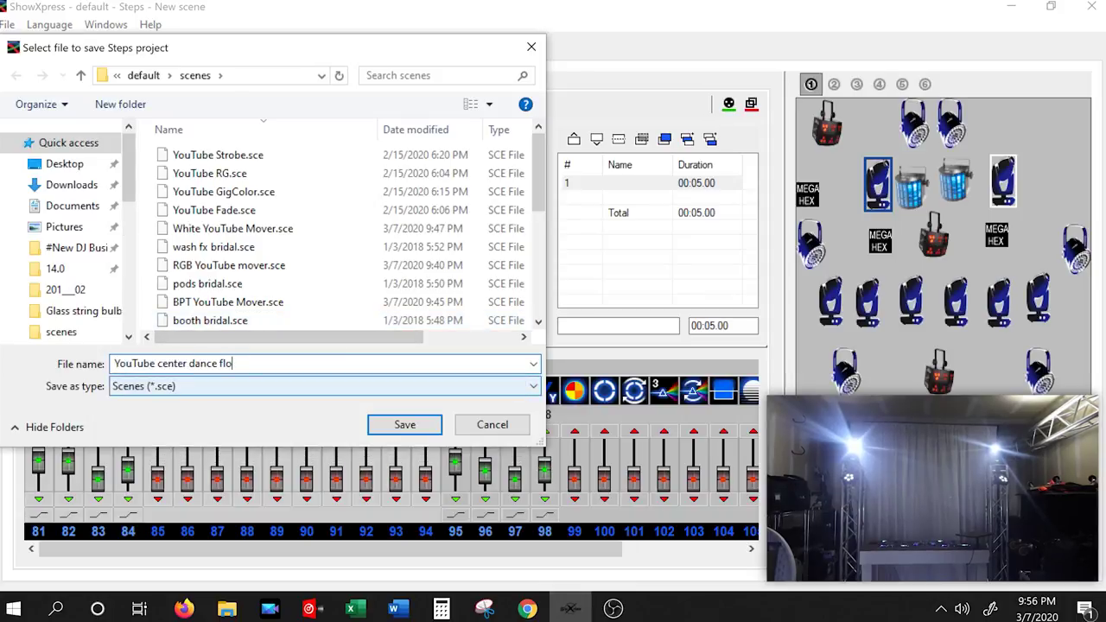
key(Return)
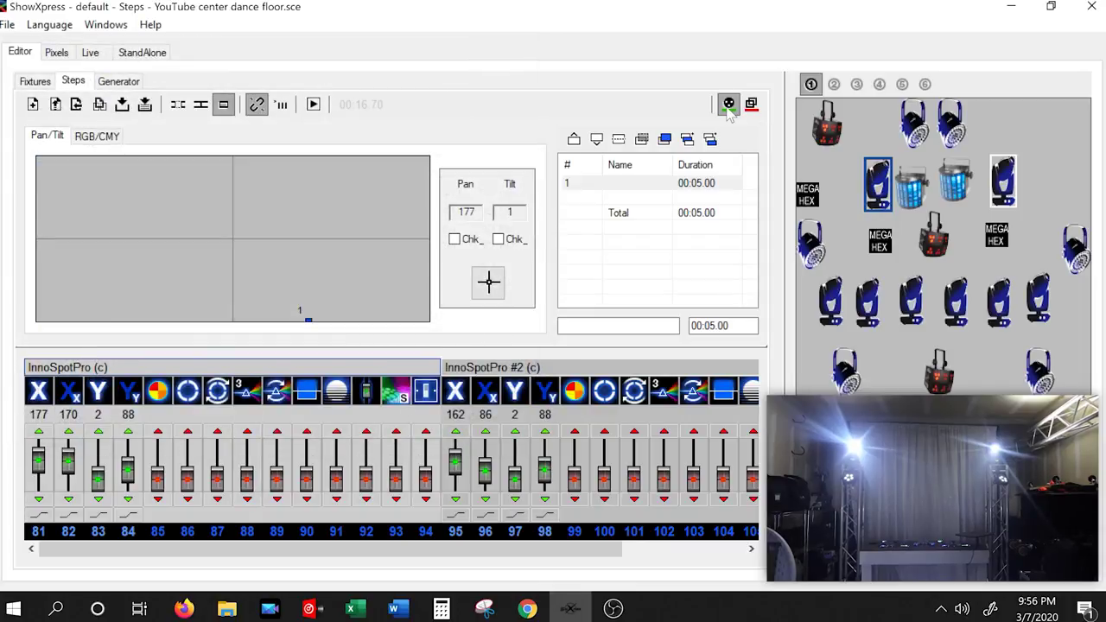
Add a new Live page named "YouTube Points / prism-gobos" in the area showing Inno points
click(92, 52)
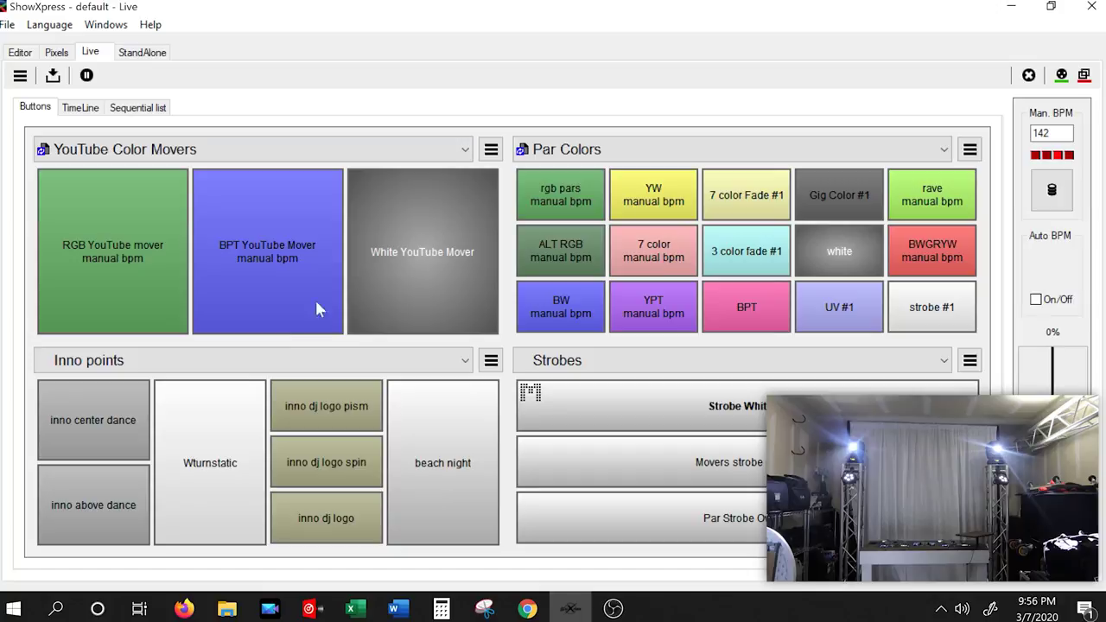
click(491, 362)
click(540, 115)
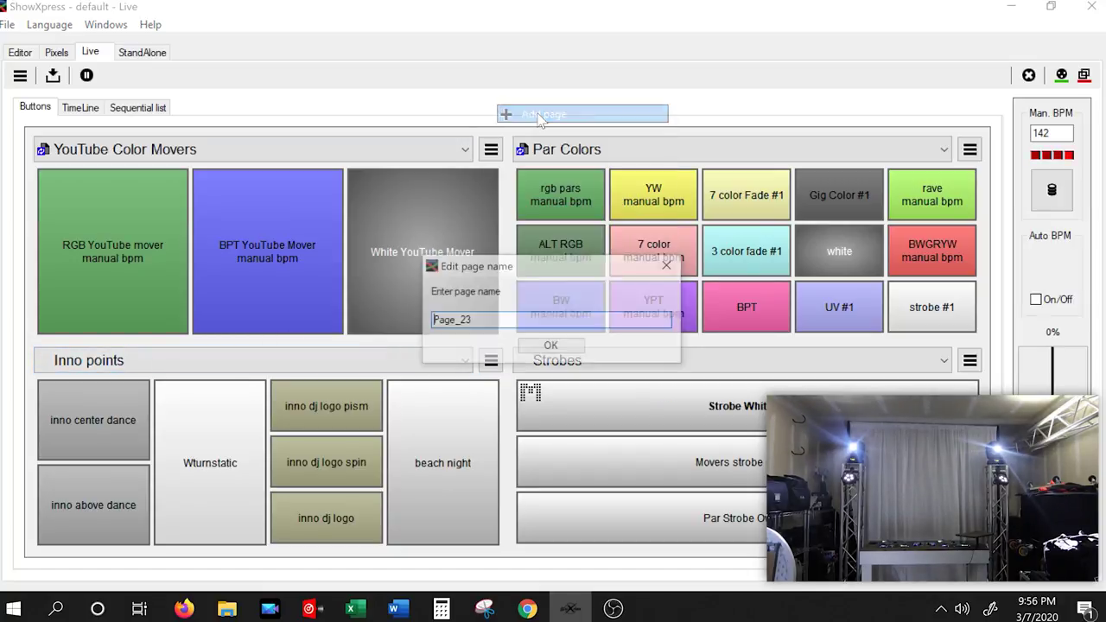
key(shift+Left)
key(shift+Left)
key(shift+Left)
key(shift+Left)
key(shift+Left)
text(YouTube Point)
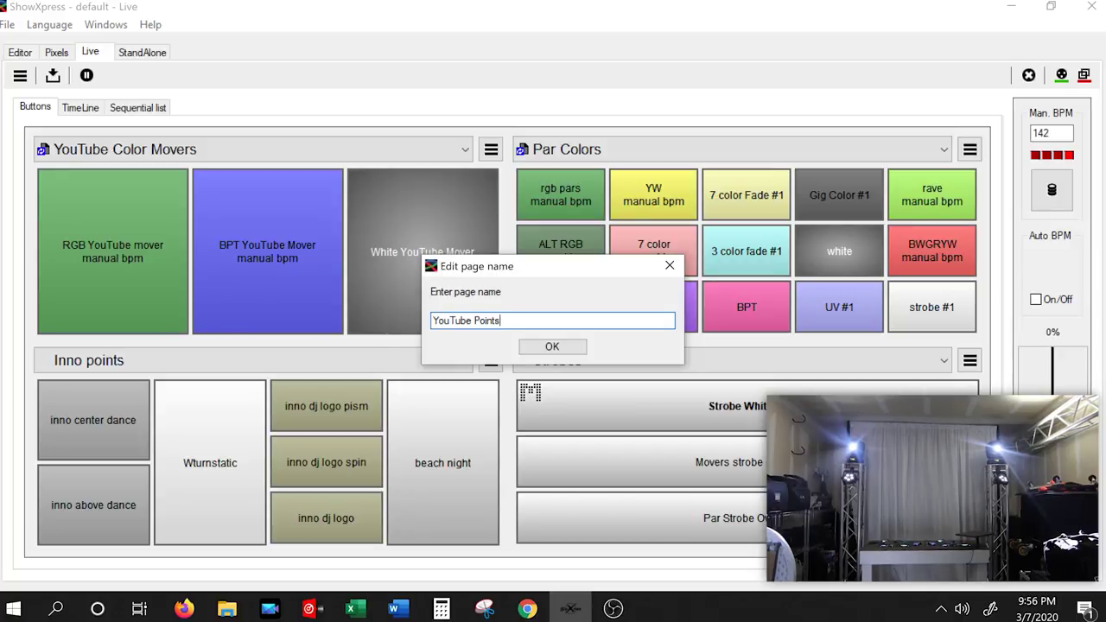
text(s / prism-gobos)
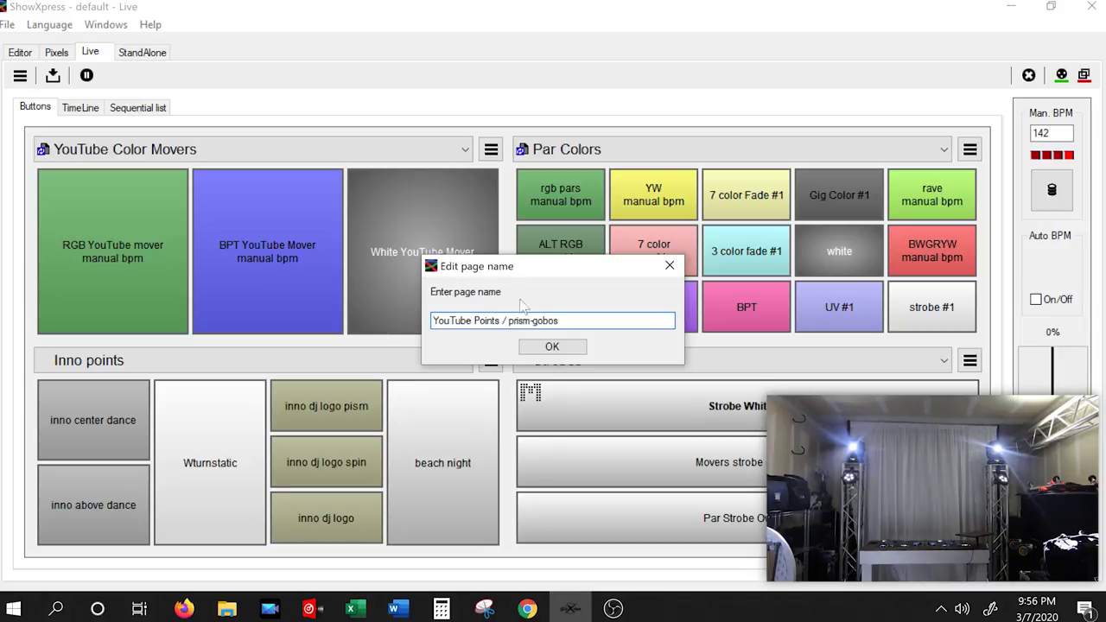
click(546, 351)
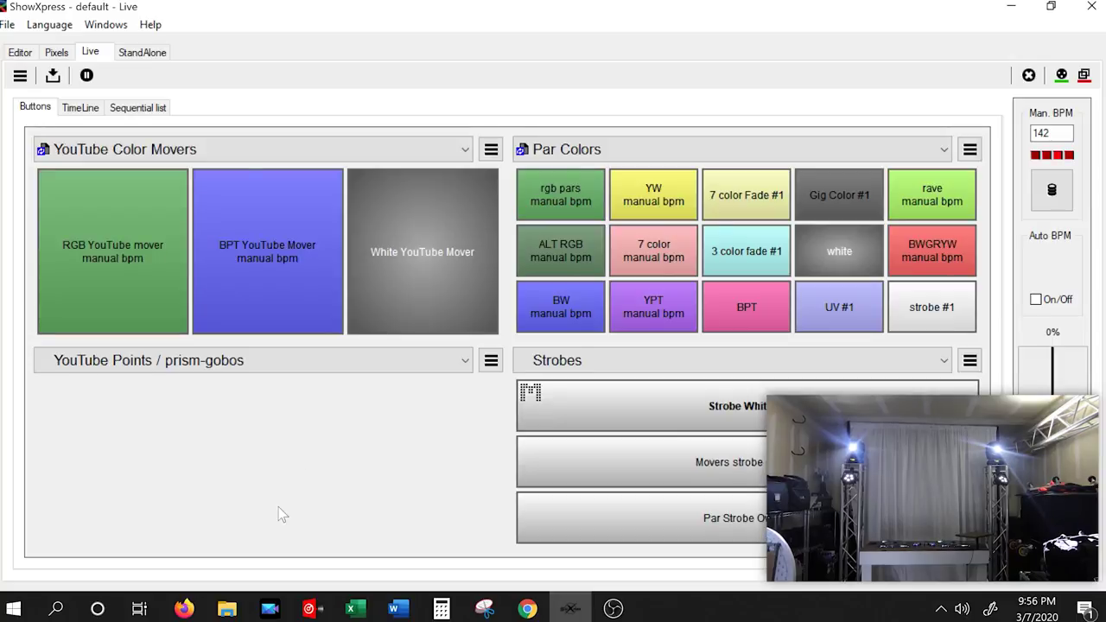
Add the YouTube center dance floor scene as a button on the YouTube Points / prism-gobos page
click(491, 360)
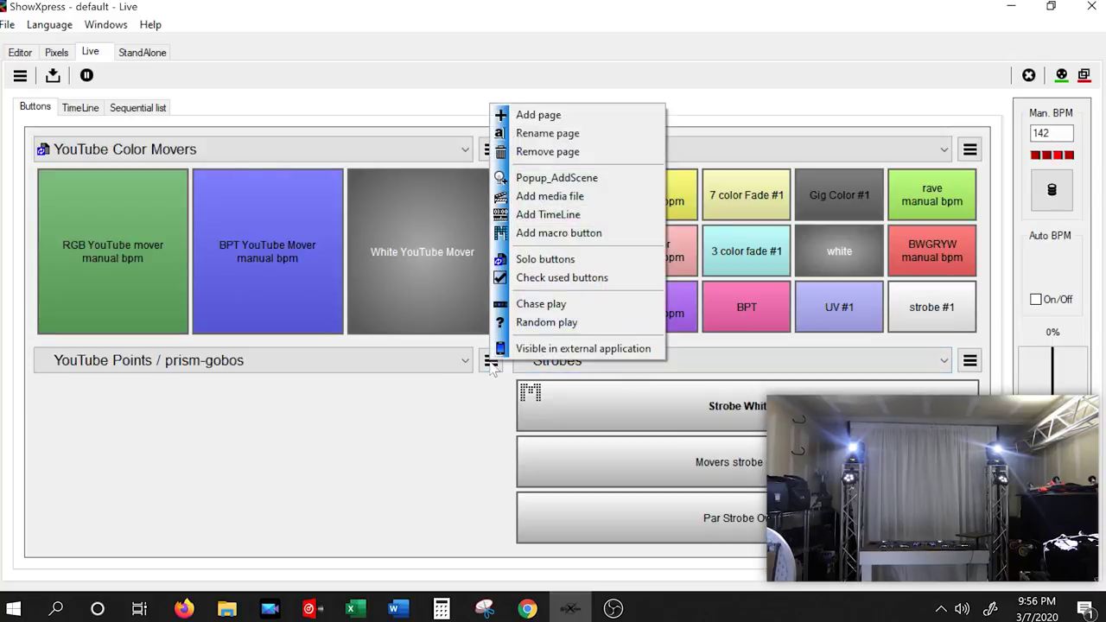
click(550, 182)
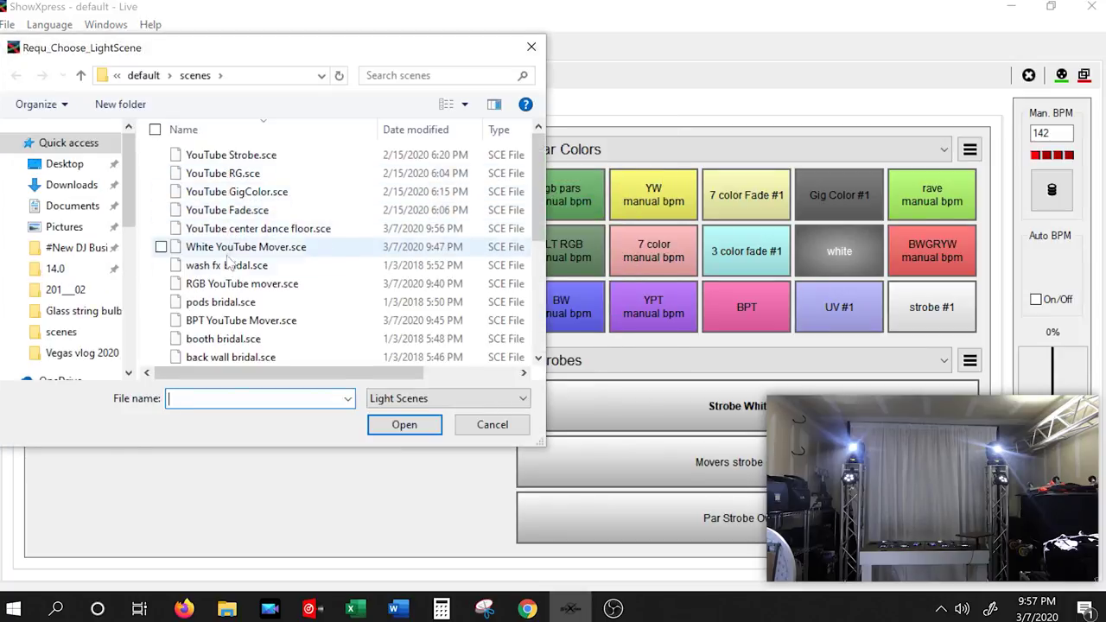
click(264, 228)
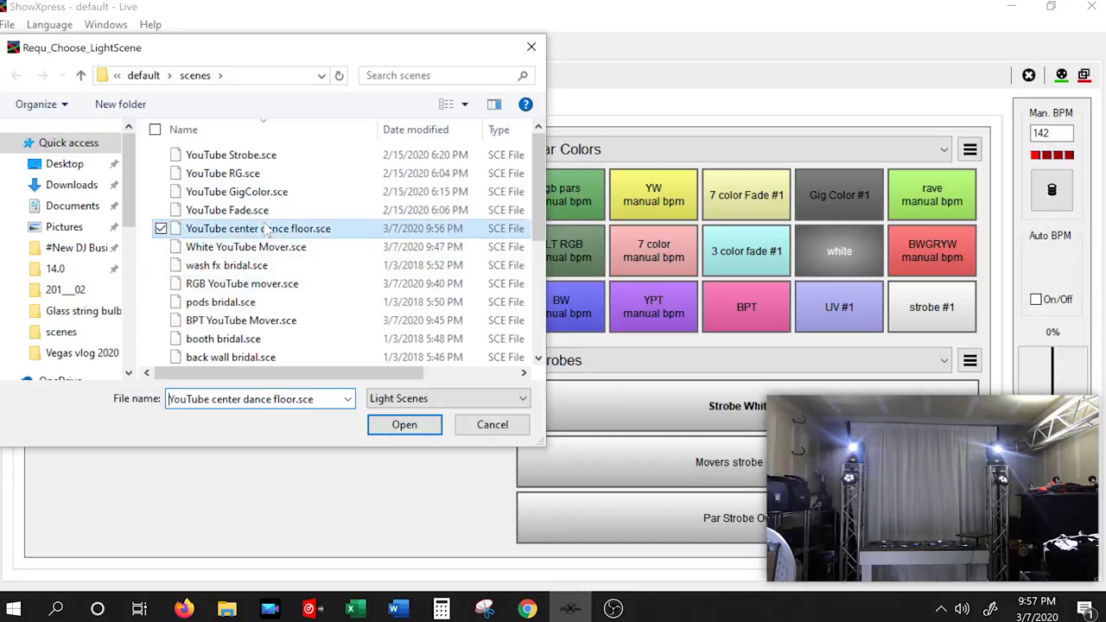
click(393, 425)
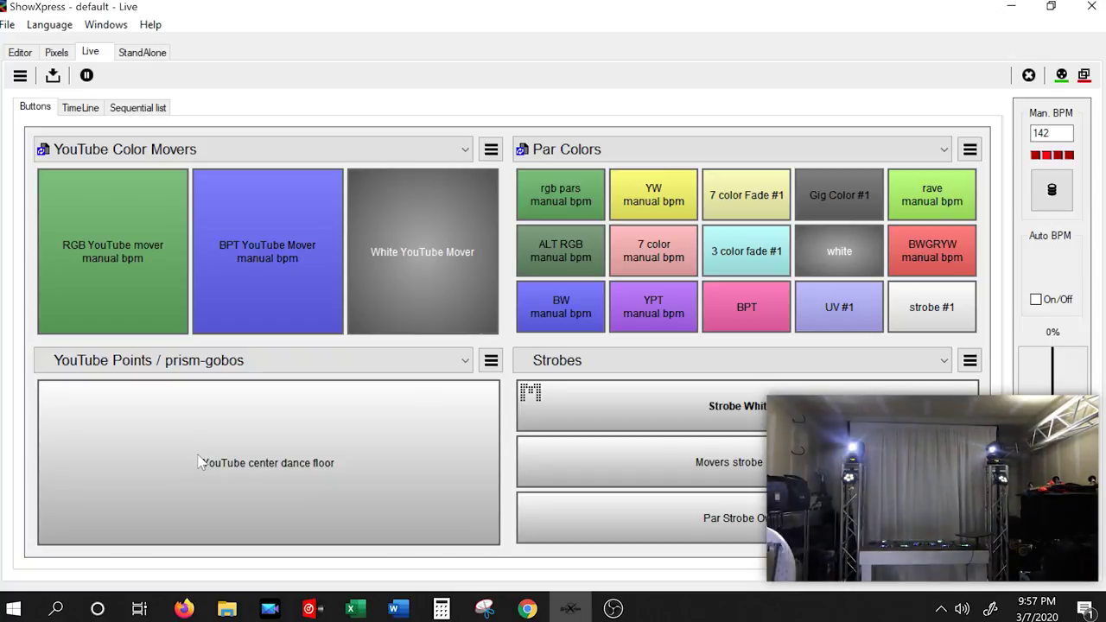
Open the scene behind the YouTube center dance floor button to review its head positions, and return to the Live view
right_click(198, 462)
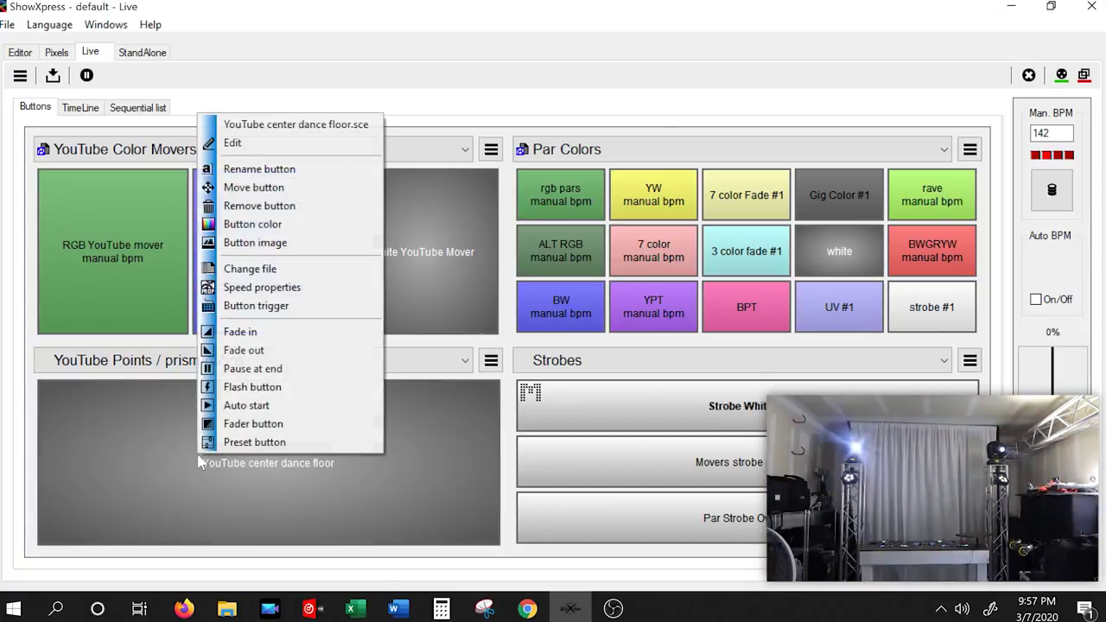
click(241, 149)
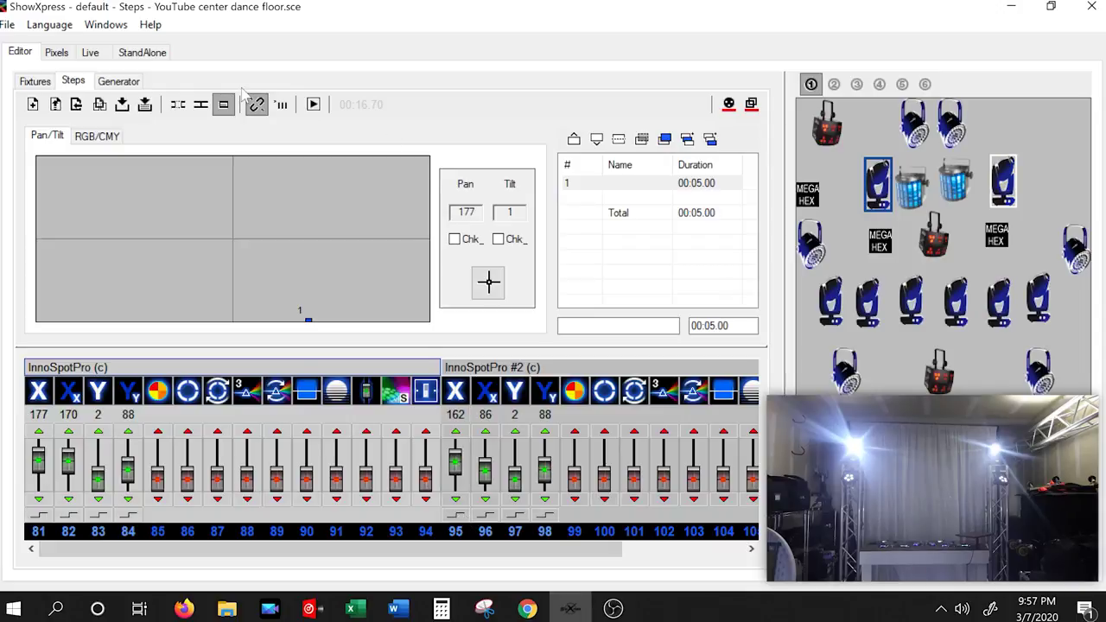
click(92, 53)
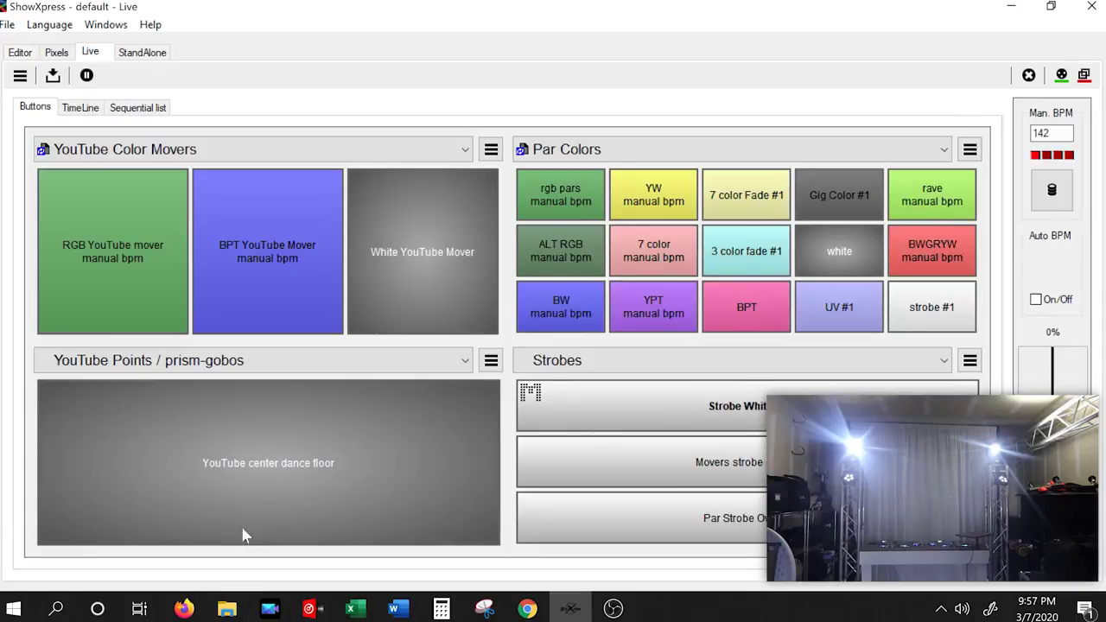
Toggle the YouTube center dance floor button off and on to test the movers' position over the white scenes
click(275, 461)
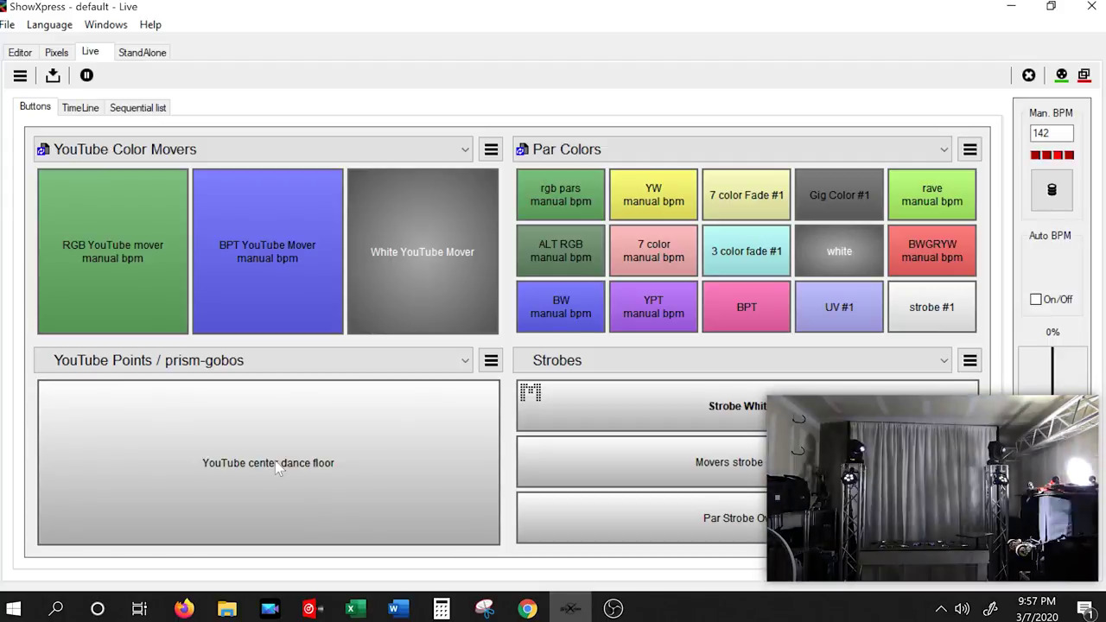
click(275, 461)
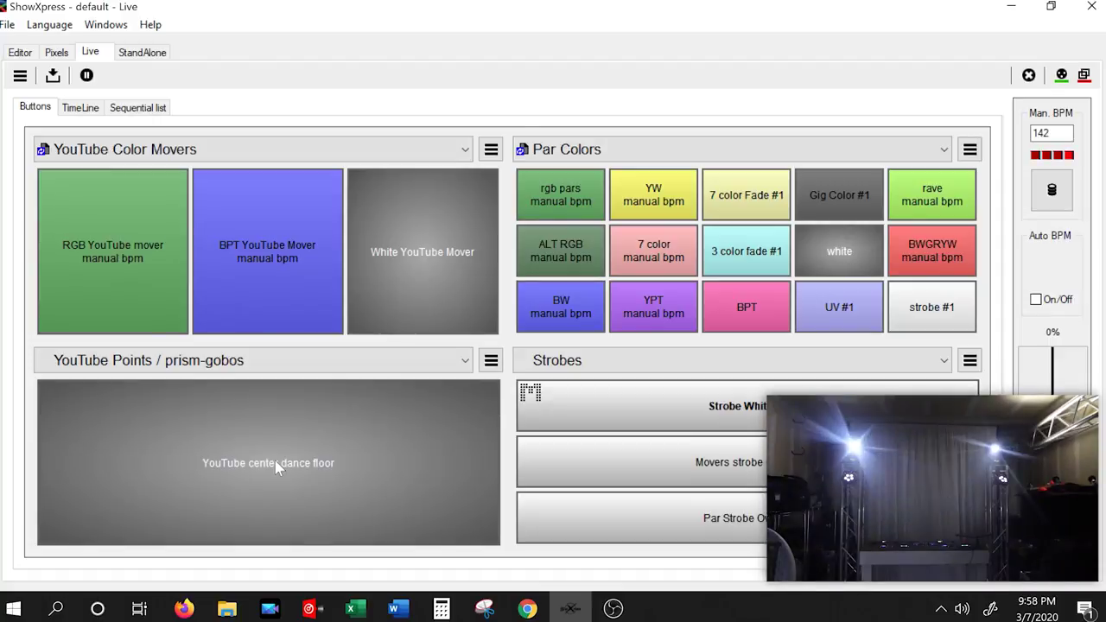
click(275, 467)
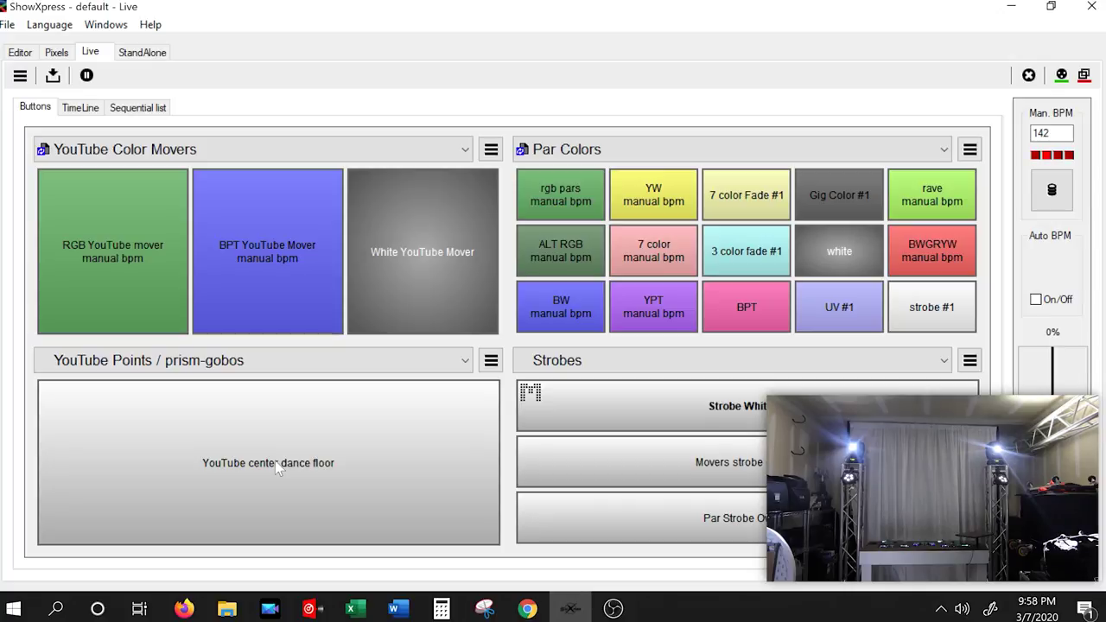
click(275, 461)
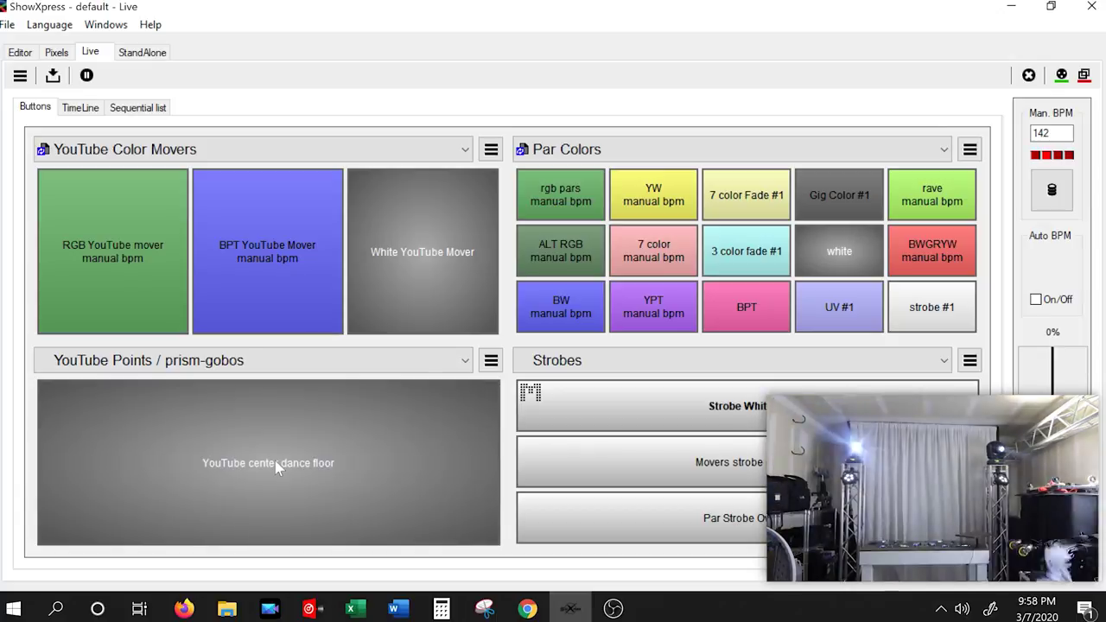
Edit the center dance floor scene with live output on, trying InnoSpotPro at X 225, Y 53 and InnoSpotPro #2 at pan 153, tilt 91
right_click(275, 461)
click(311, 148)
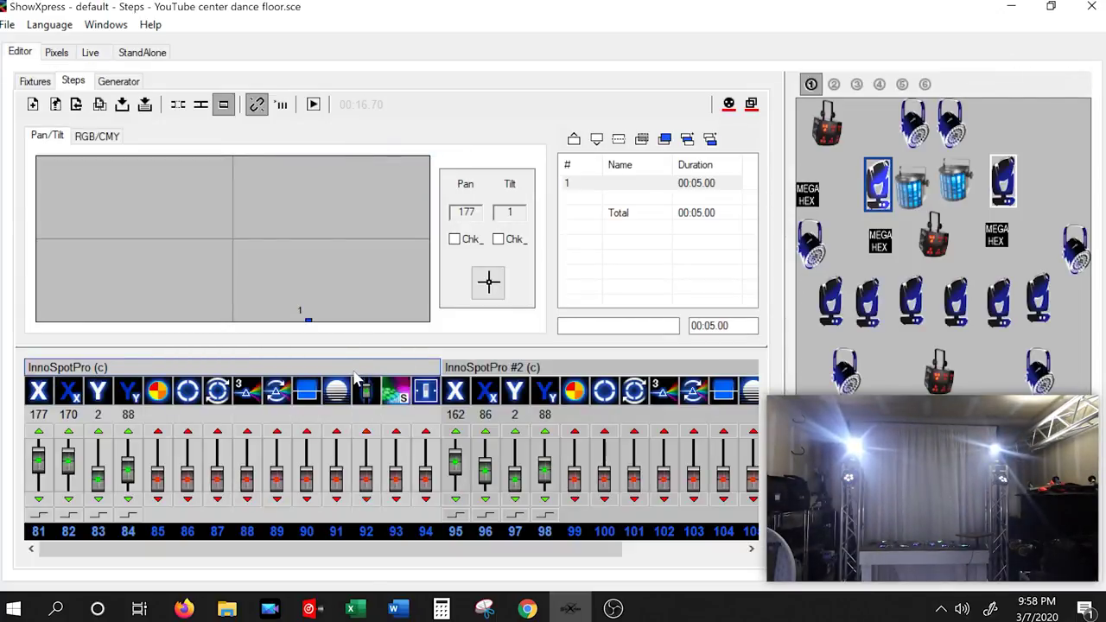
mouse_move(307, 327)
mouse_down()
mouse_move(309, 295)
mouse_move(303, 306)
mouse_up()
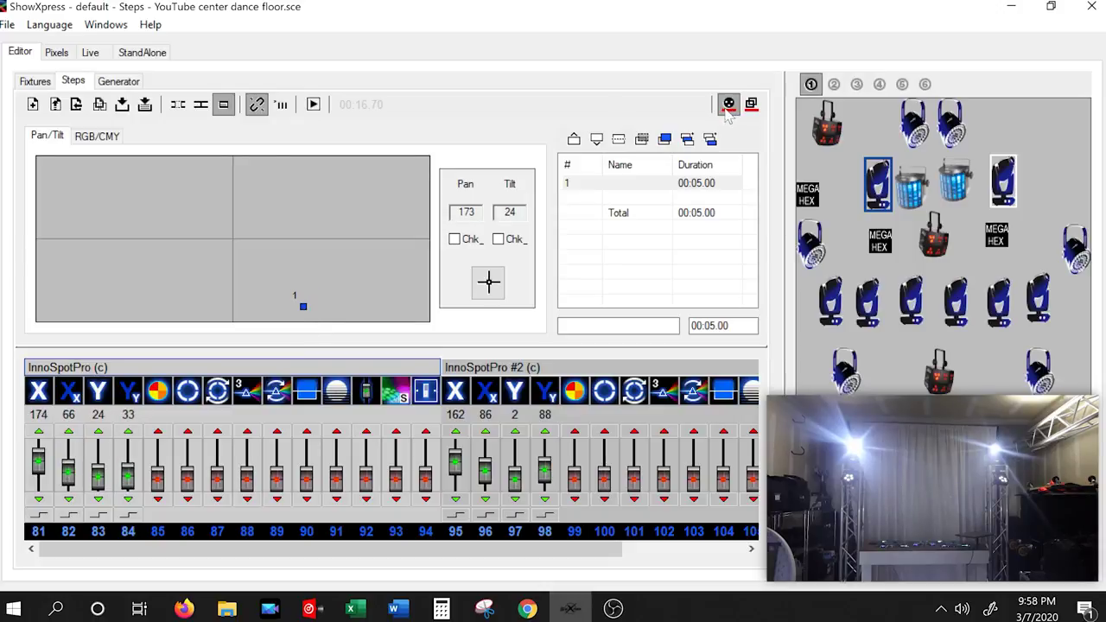
mouse_move(307, 313)
mouse_down()
mouse_move(301, 332)
mouse_move(307, 309)
mouse_move(340, 306)
mouse_move(287, 316)
mouse_move(361, 326)
mouse_move(269, 305)
mouse_move(383, 302)
mouse_move(383, 288)
mouse_up()
click(506, 389)
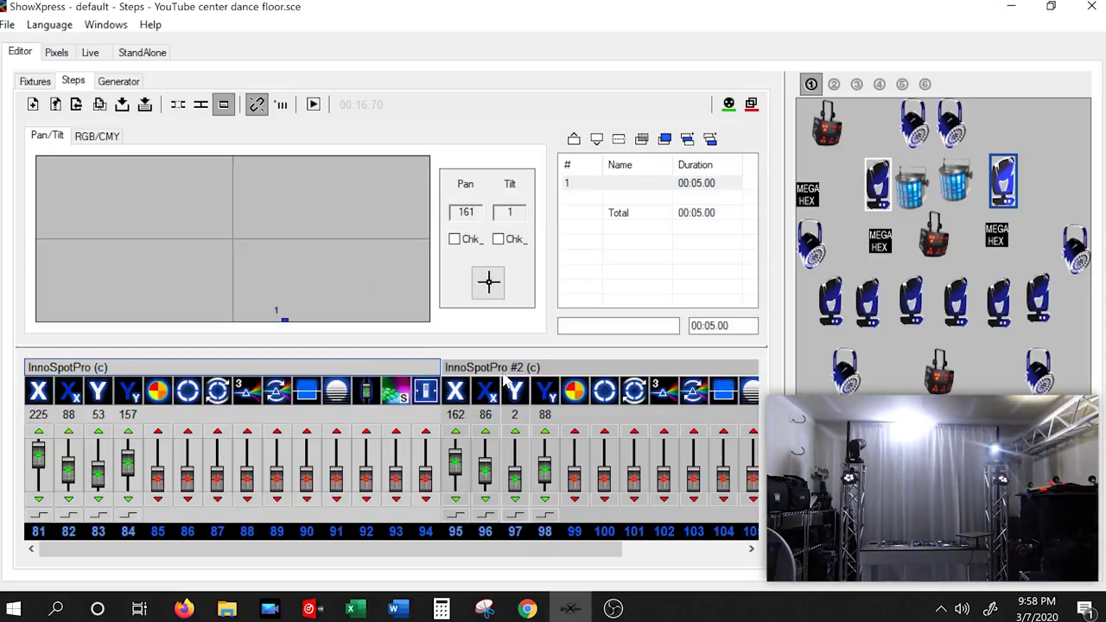
drag(286, 329, 222, 290)
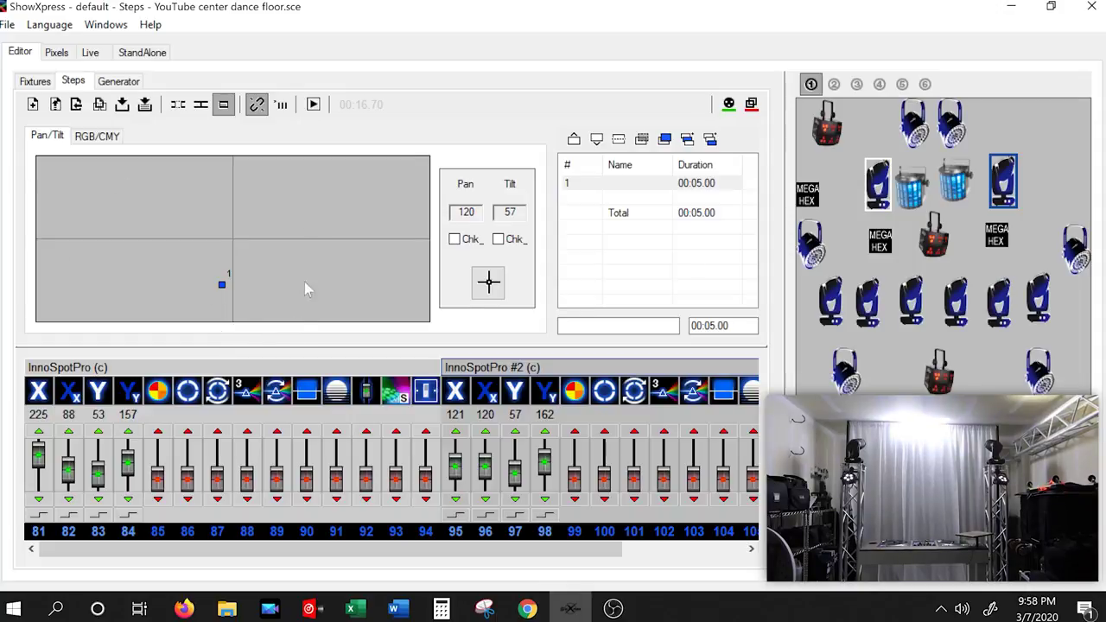
drag(222, 291, 274, 269)
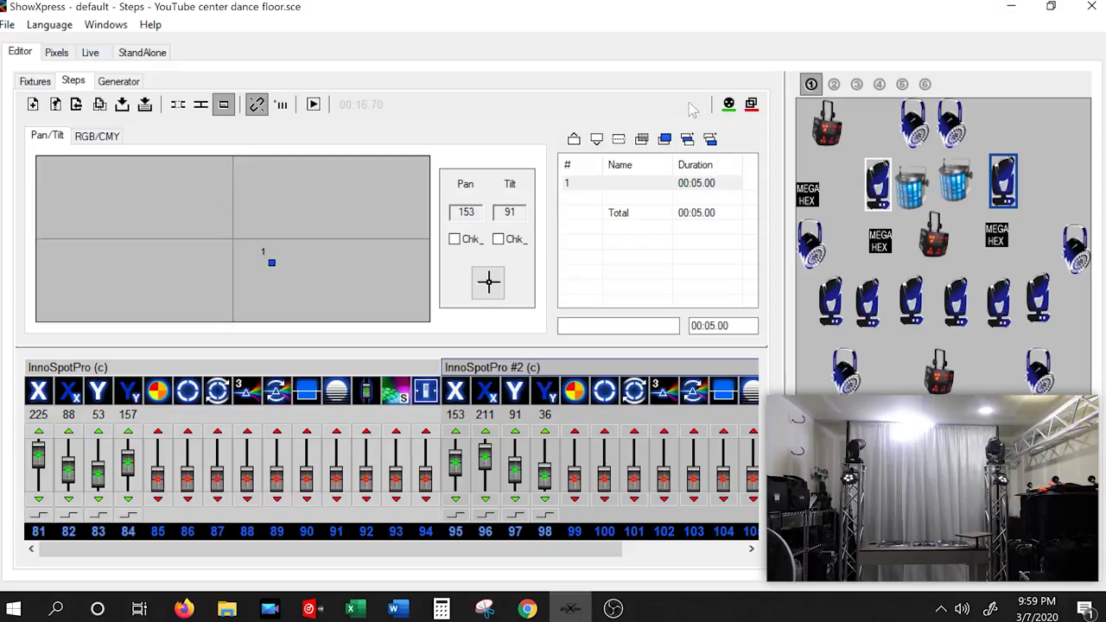
Switch off the YouTube center dance floor button in Live and start a new scene in the Editor, discarding the unsaved position changes
click(91, 53)
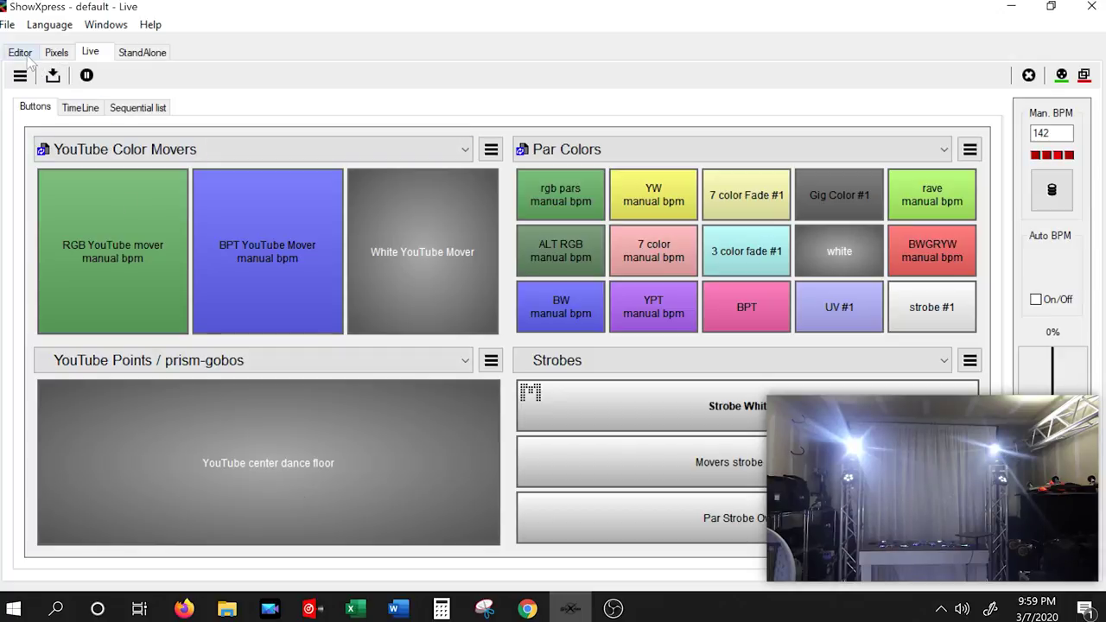
click(231, 472)
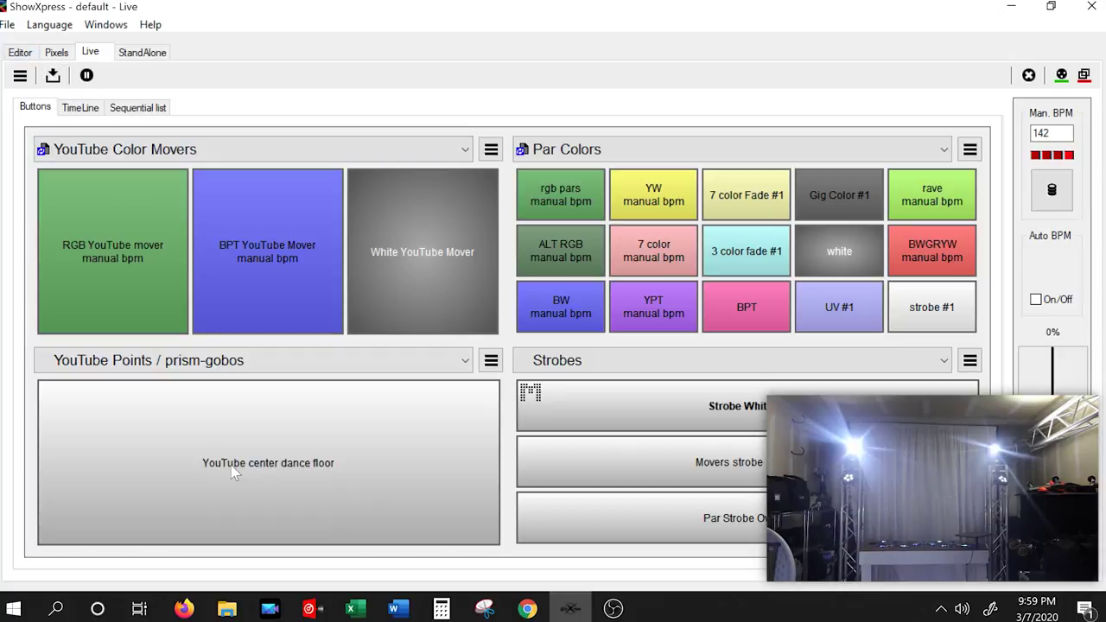
click(23, 55)
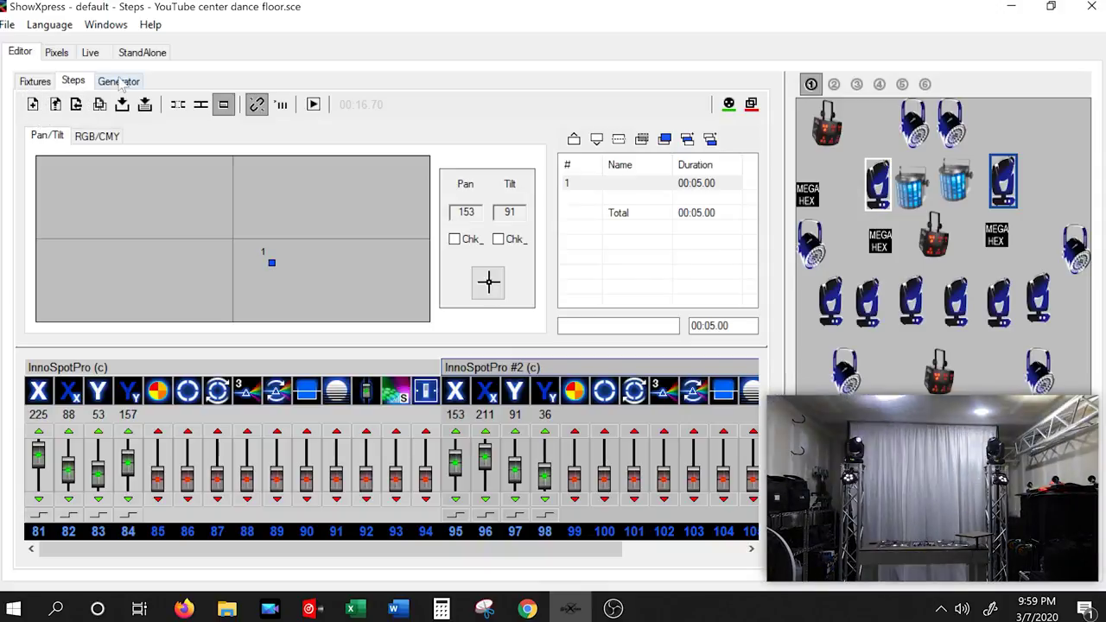
click(32, 105)
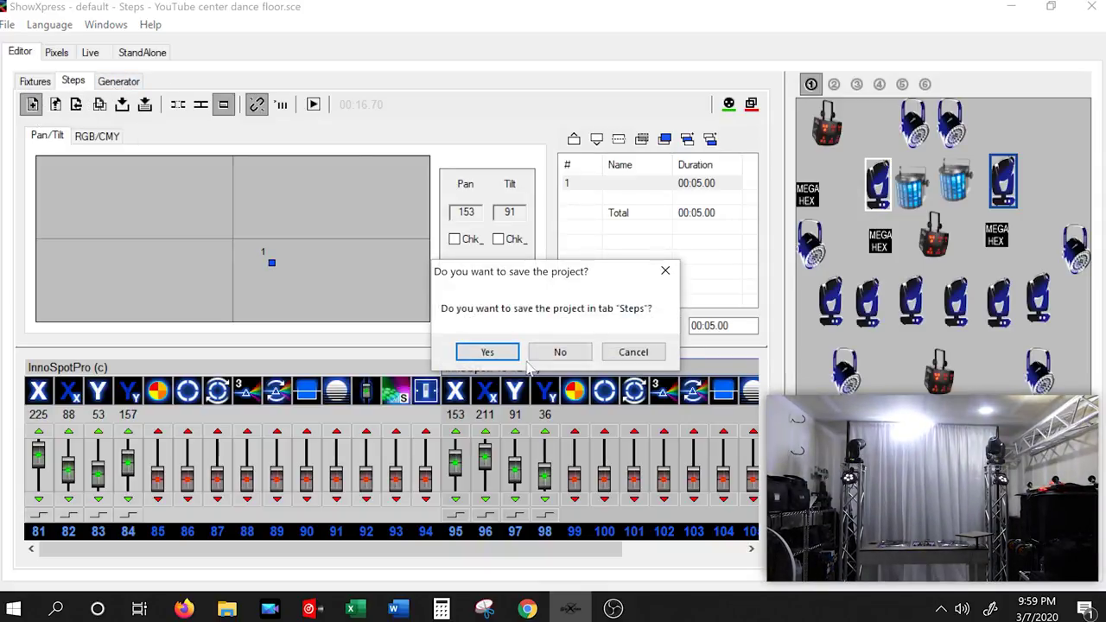
click(558, 352)
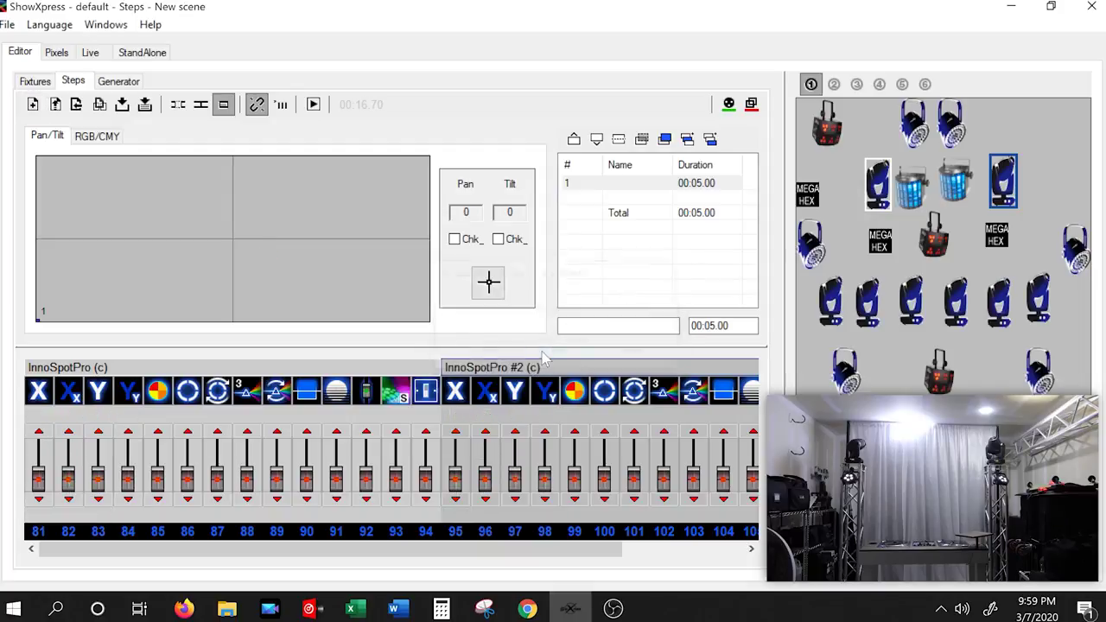
In the Generator, select both InnoSpotPro heads, enable their Pan/Tilt/uPan/uTilt channel and turn on live output
click(123, 82)
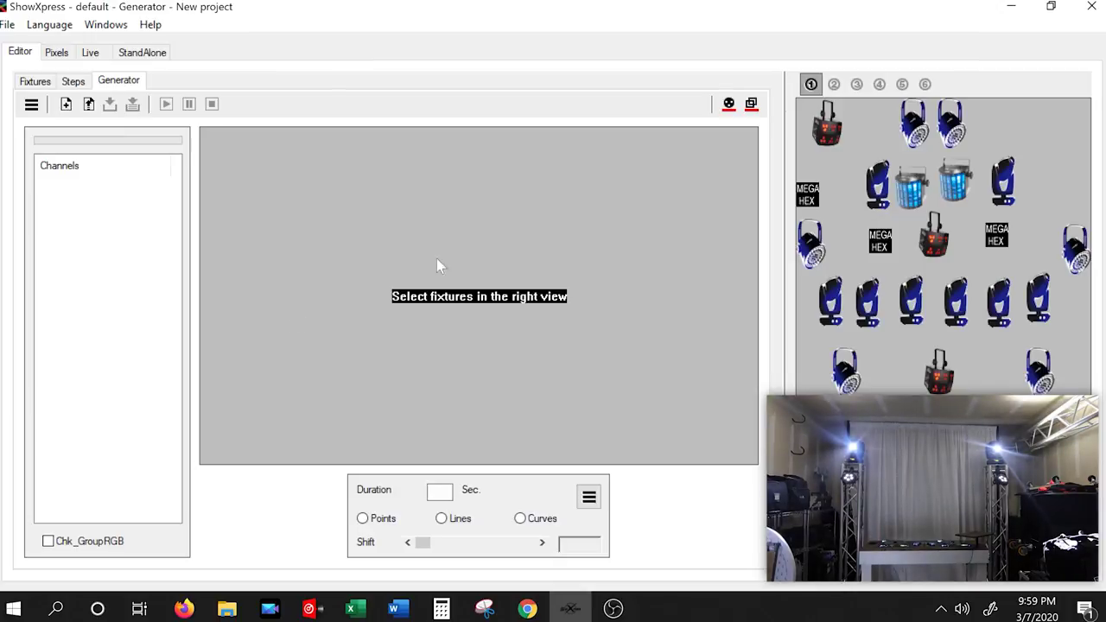
click(877, 190)
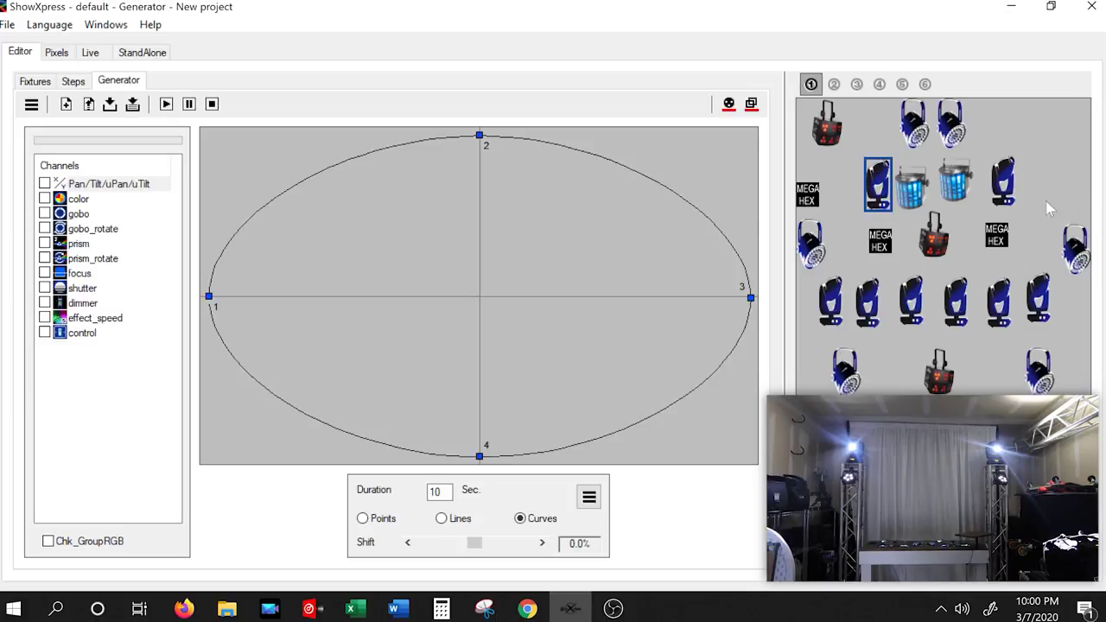
click(1016, 195)
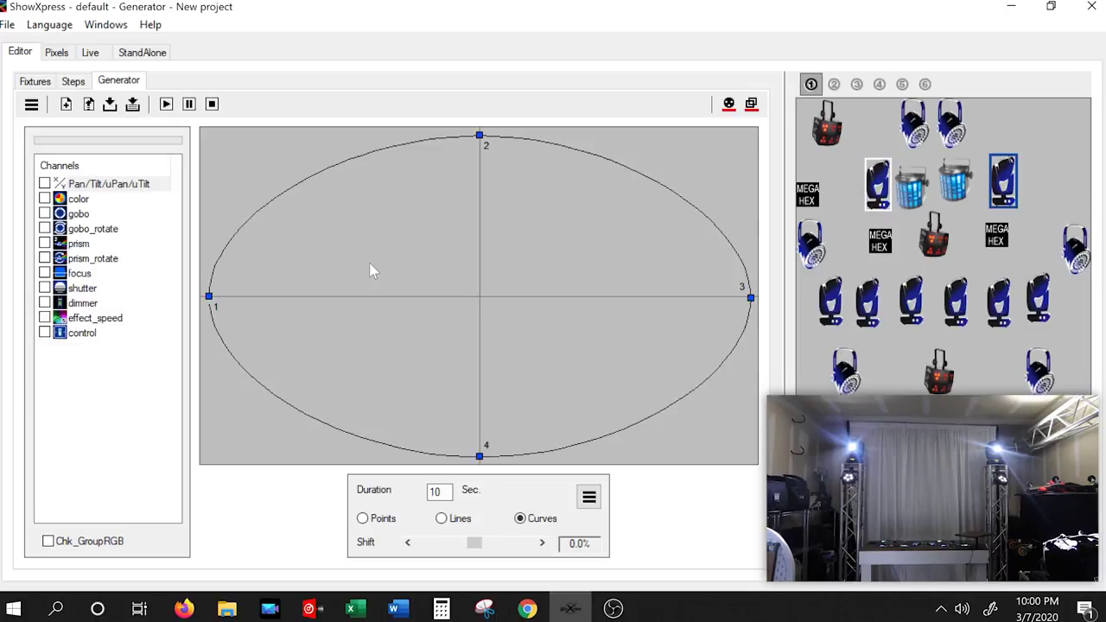
click(45, 184)
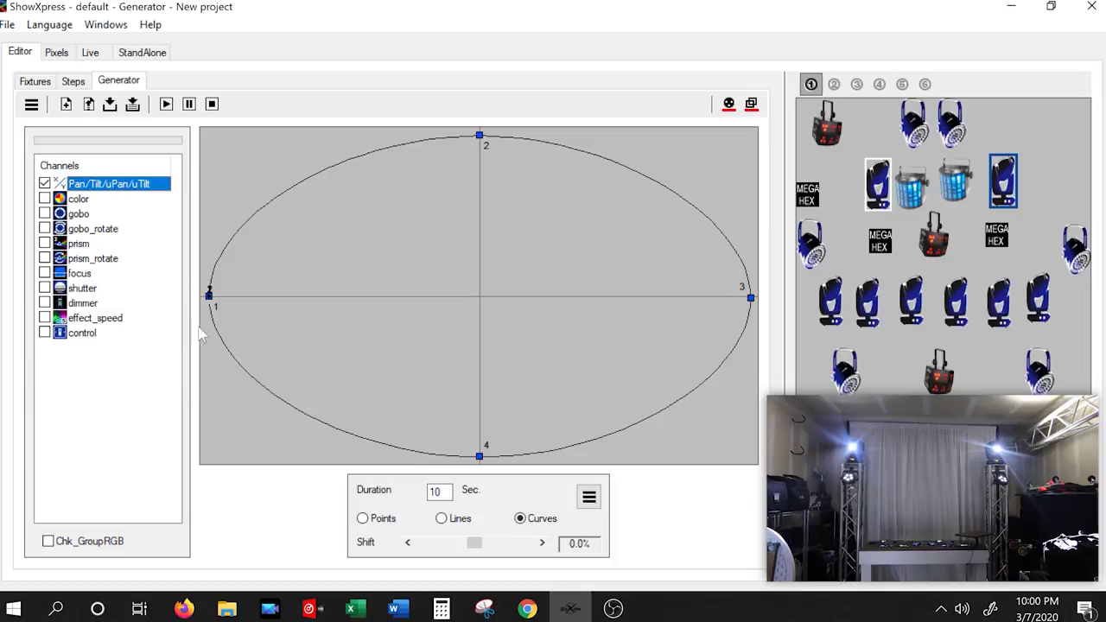
click(45, 184)
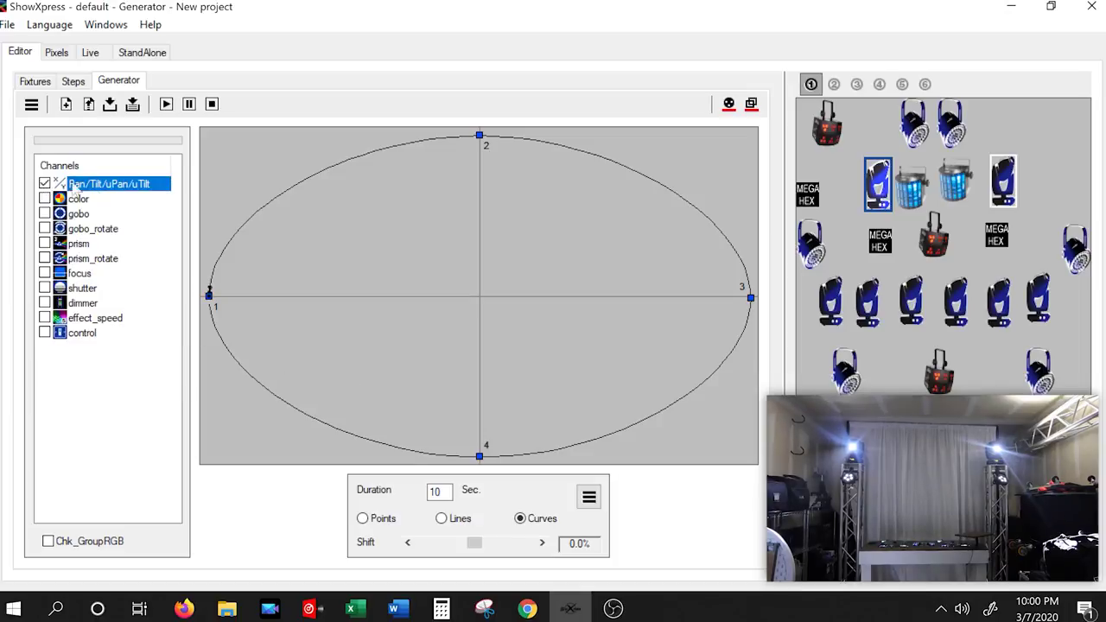
click(728, 103)
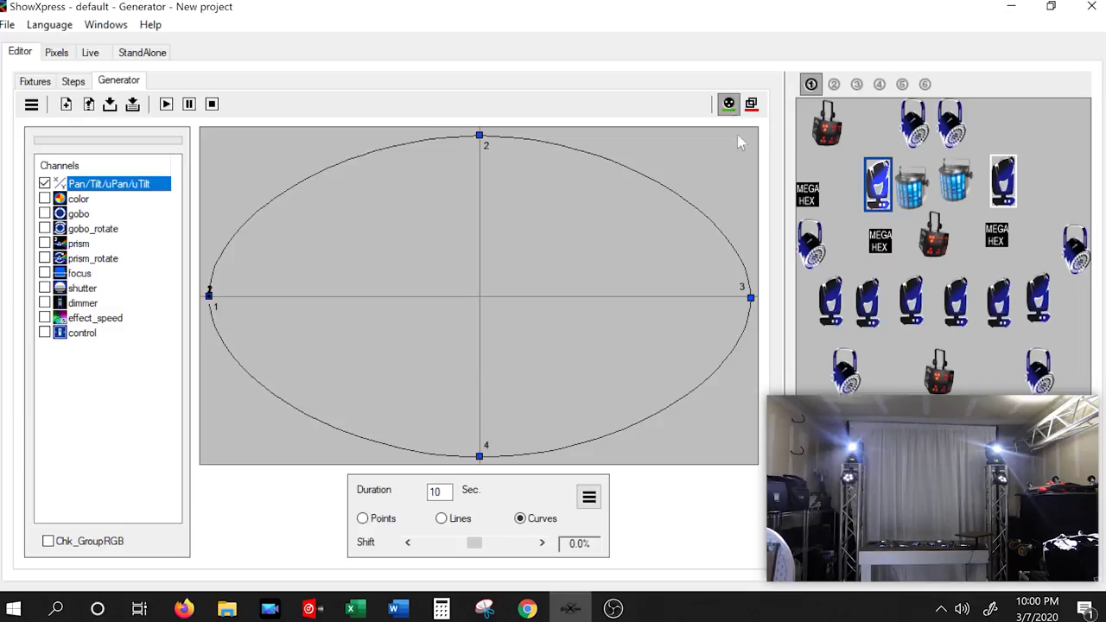
Play the default 10-second pan/tilt curve on both heads, compare with the Steps editor, and stop the playback
click(168, 109)
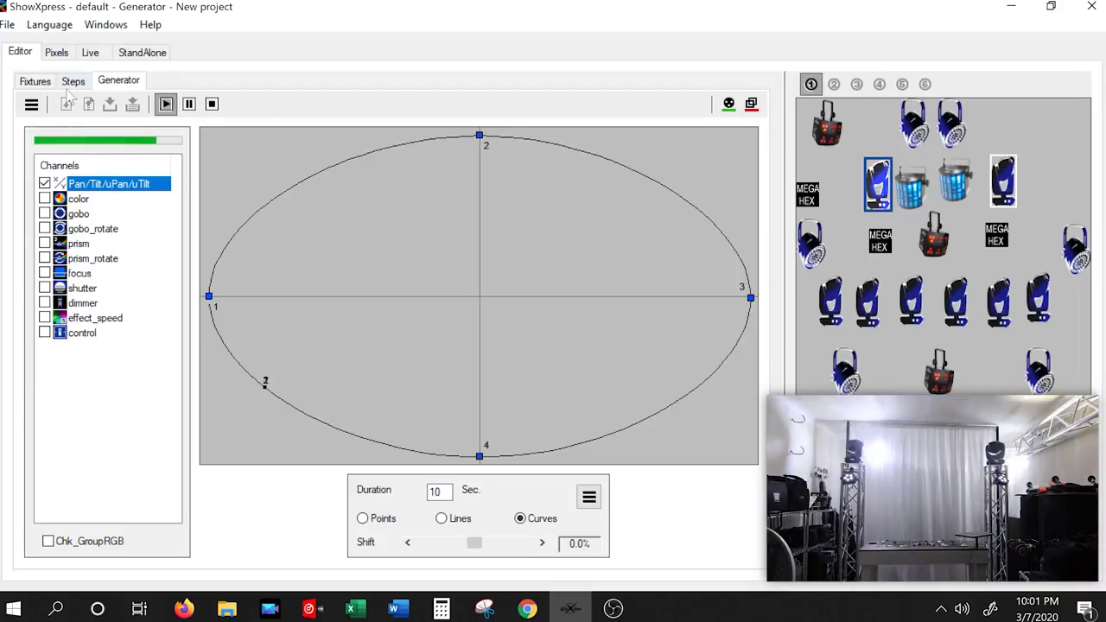
click(72, 87)
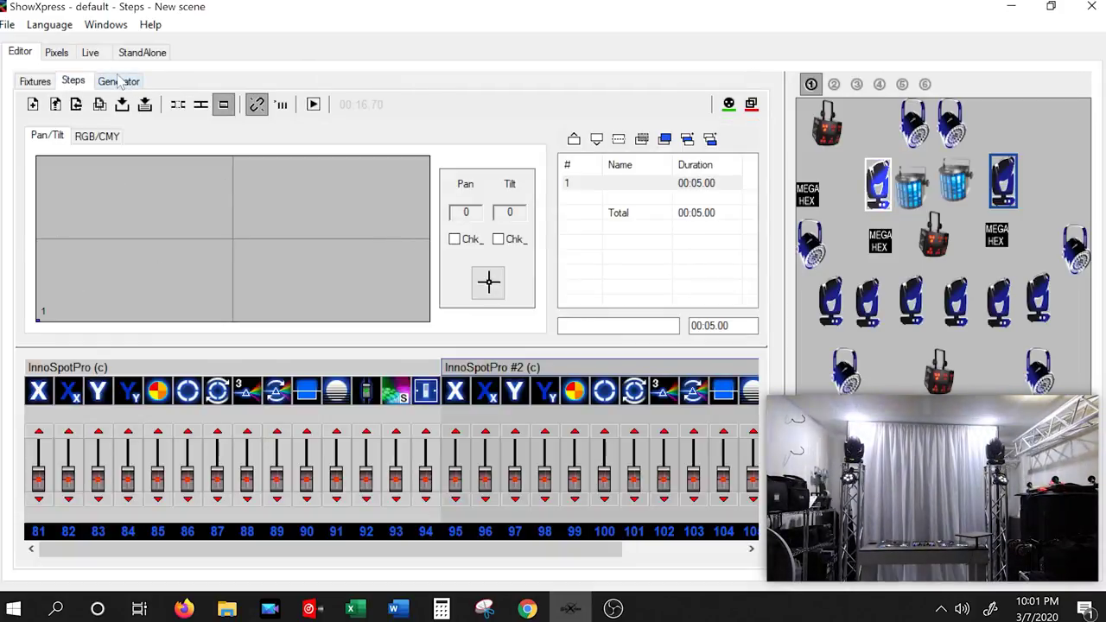
click(120, 81)
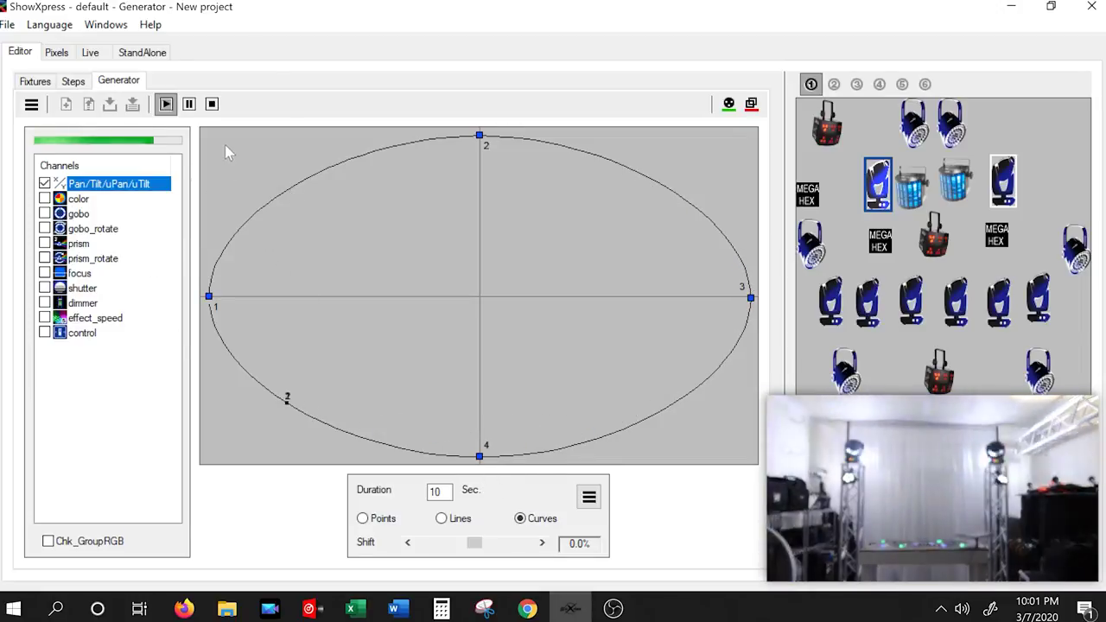
click(211, 104)
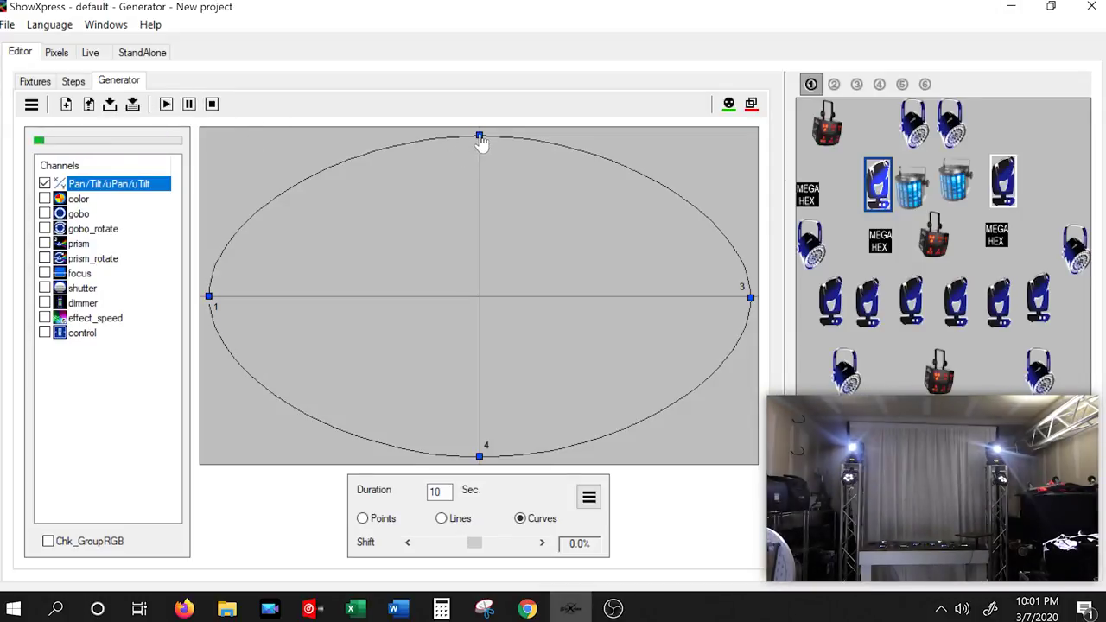
Reshape the movement path into an irregular five-point curve by adding a point and pulling point 3 inward, and play it on both heads
mouse_move(480, 138)
drag(481, 138, 469, 303)
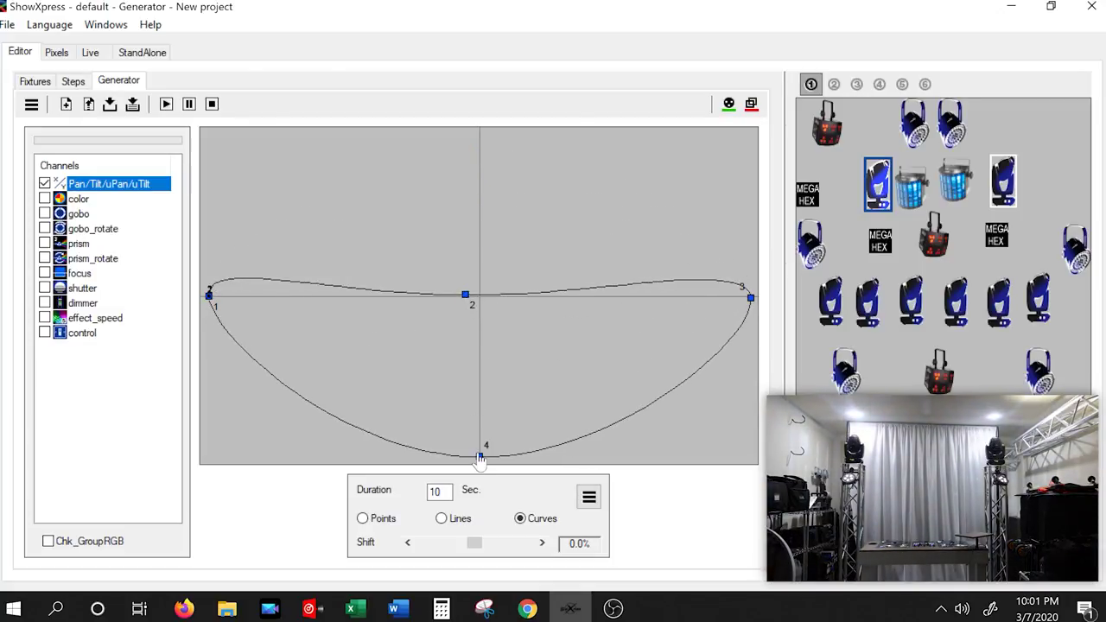
right_click(474, 232)
click(482, 239)
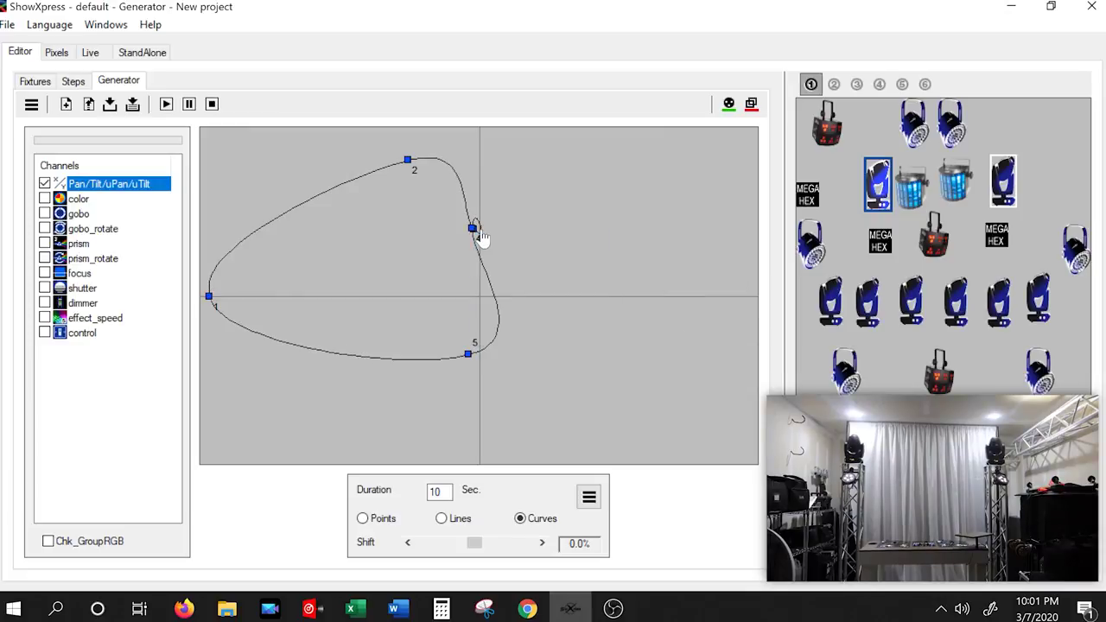
drag(474, 231, 392, 315)
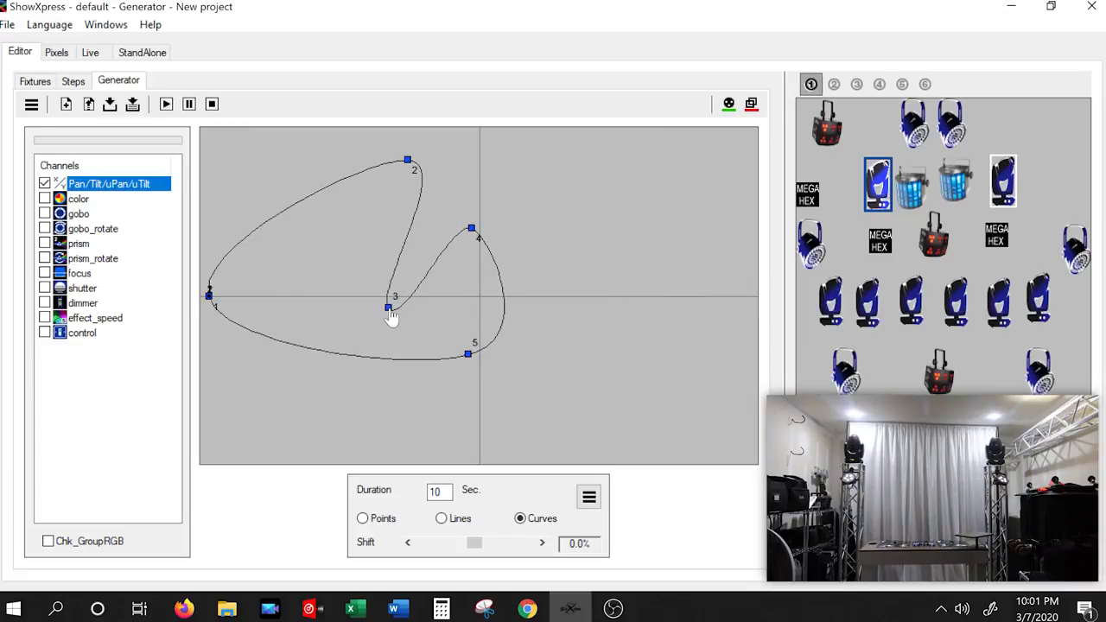
click(166, 103)
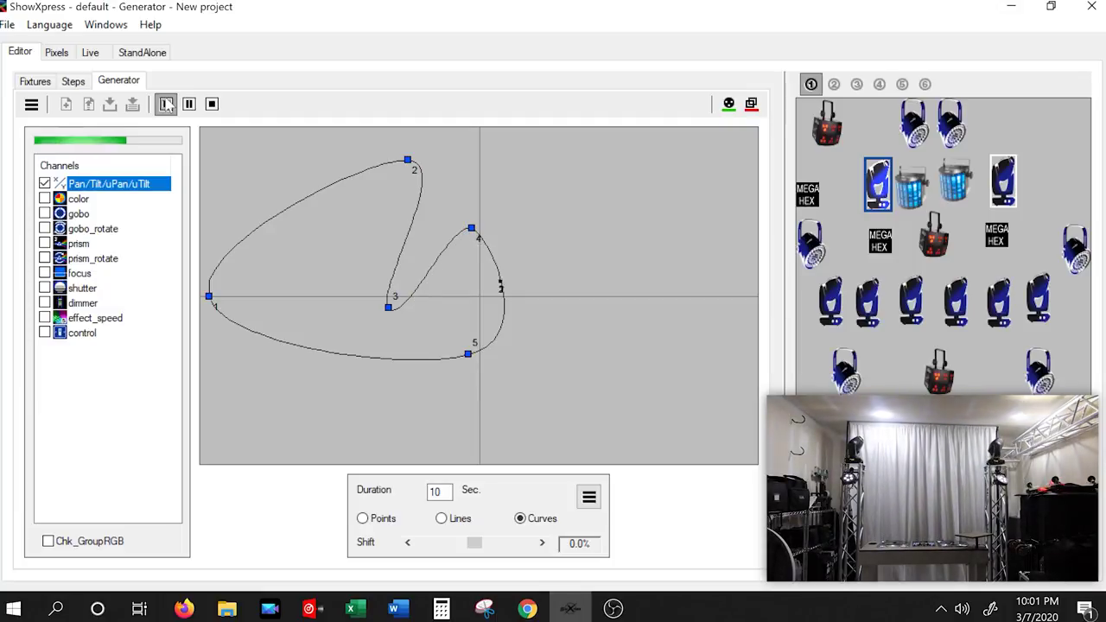
Stop the playback and reshape the movement curve by moving point 2 down and left and point 5 slightly lower and left
click(166, 103)
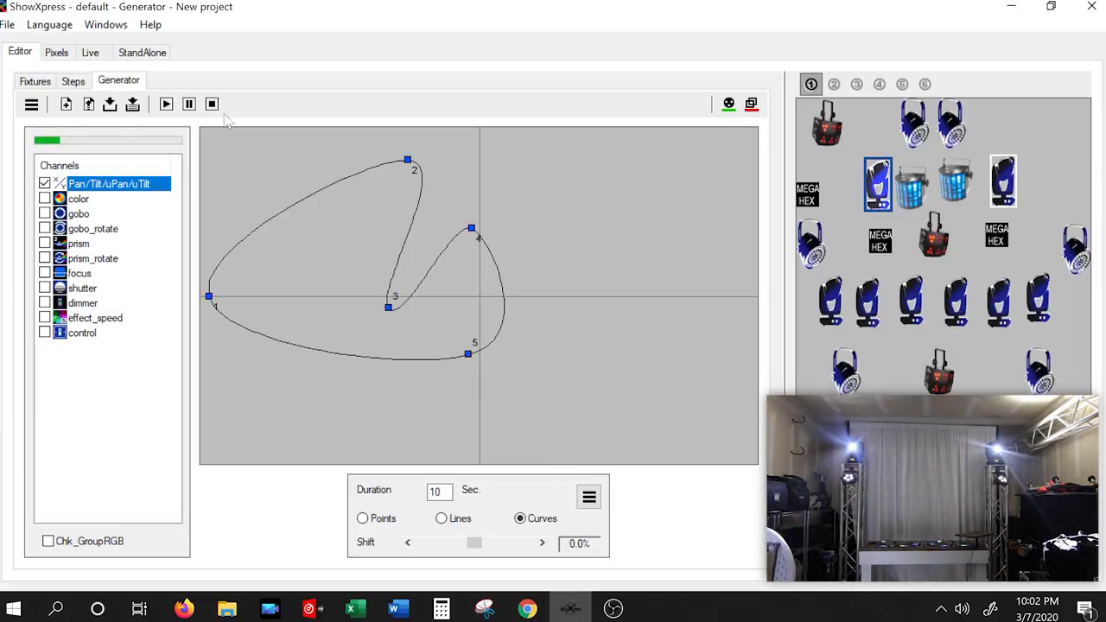
drag(409, 162, 330, 214)
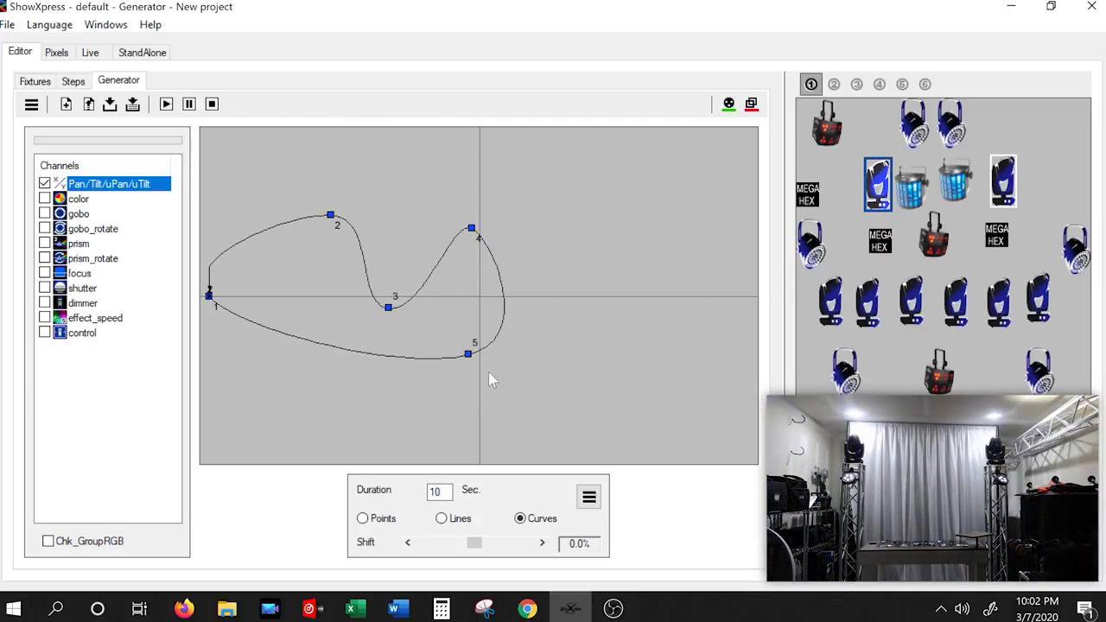
drag(468, 356, 441, 384)
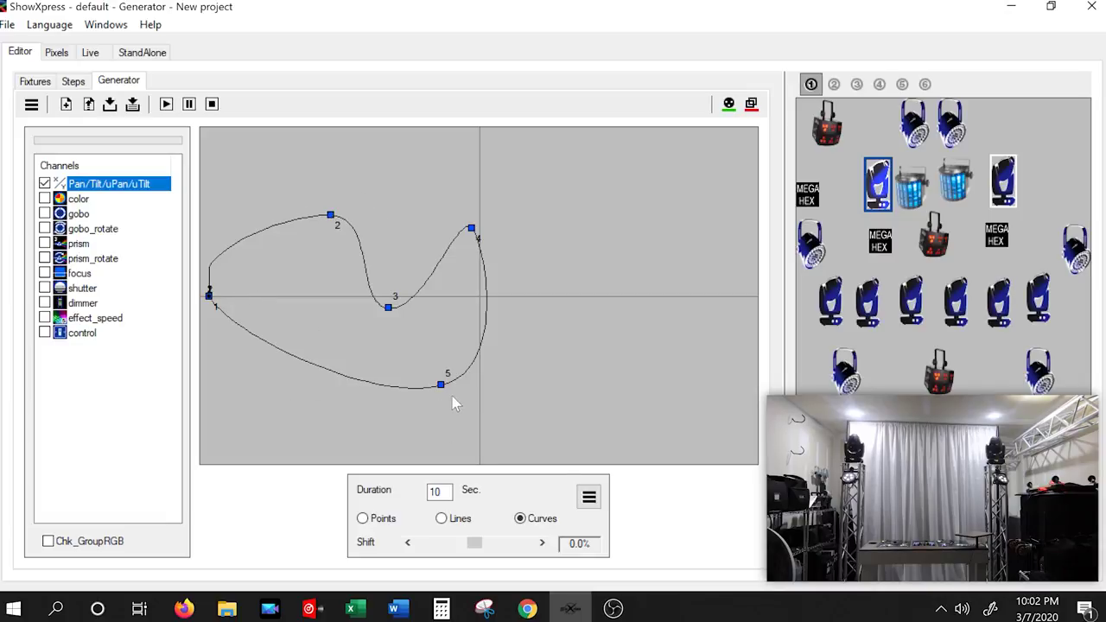
Connect the path points with straight lines instead of curves, play the movement on both heads and stop it
click(442, 519)
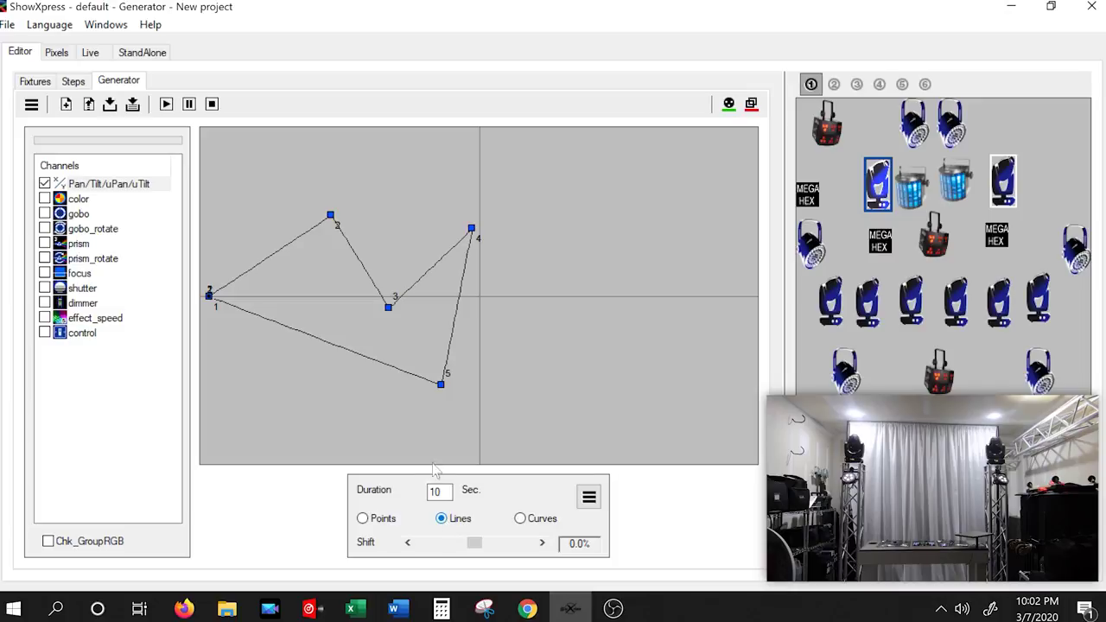
click(167, 105)
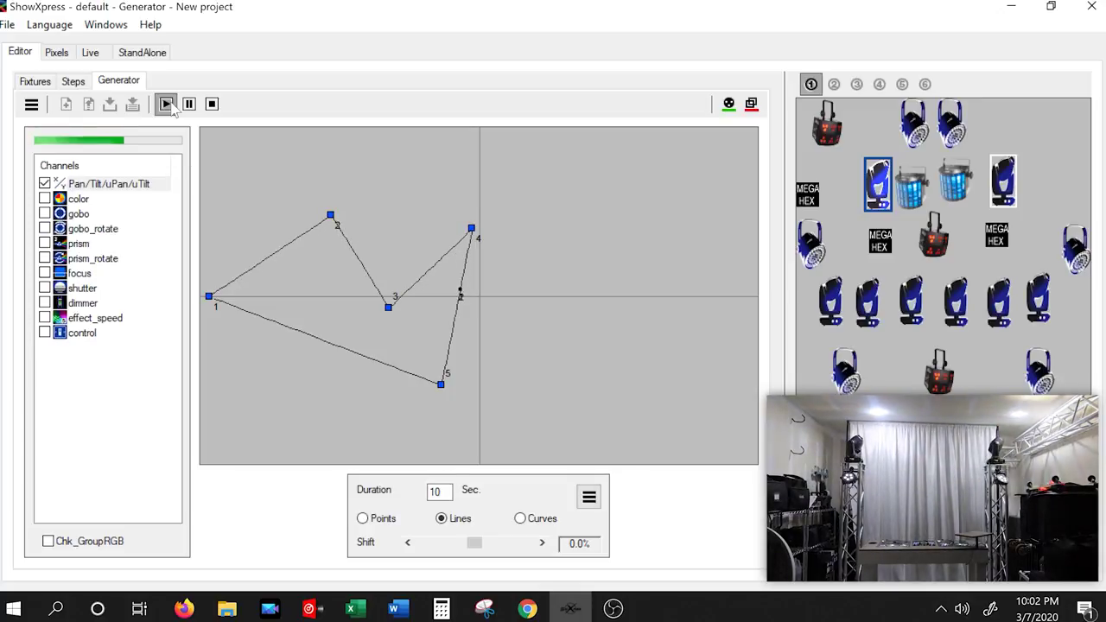
click(212, 104)
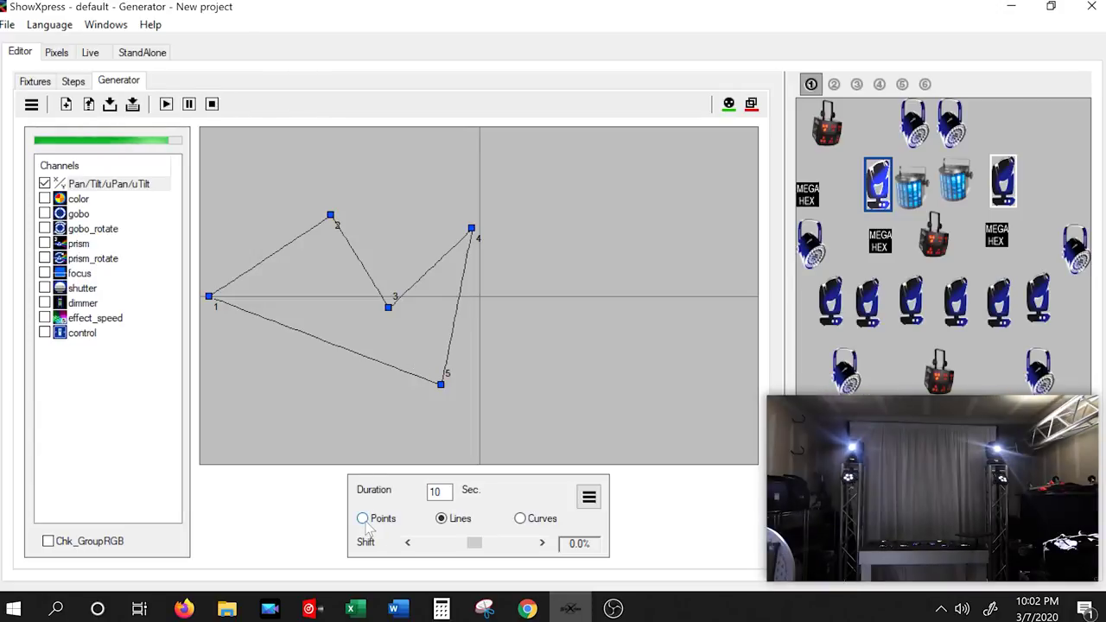
Change the path to separate points, play it, and replay it with the duration set to 5 seconds
click(363, 520)
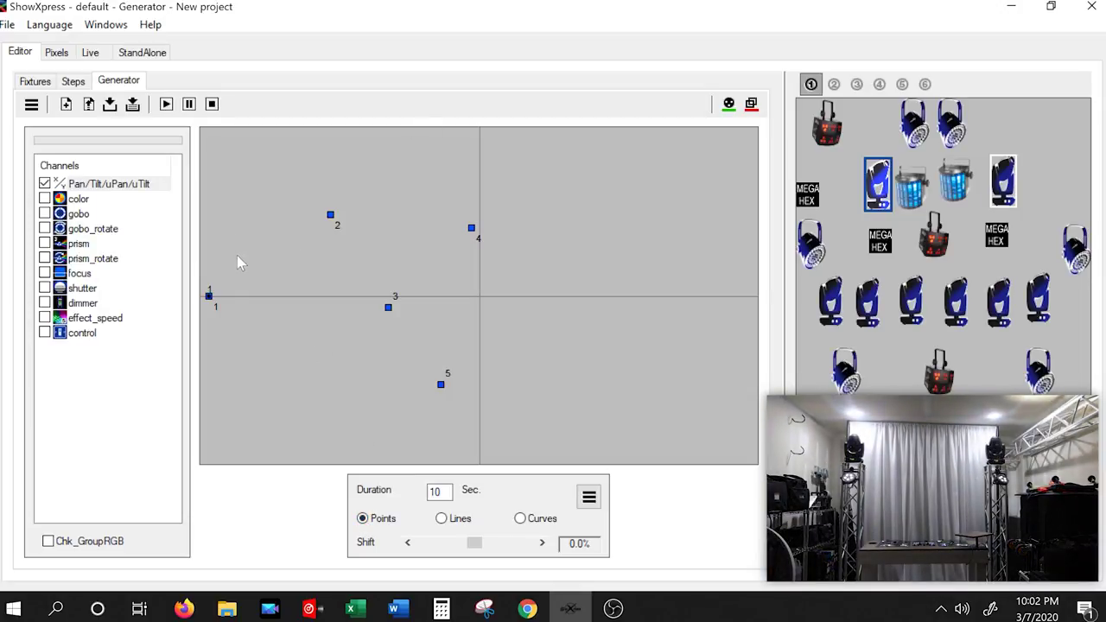
click(166, 104)
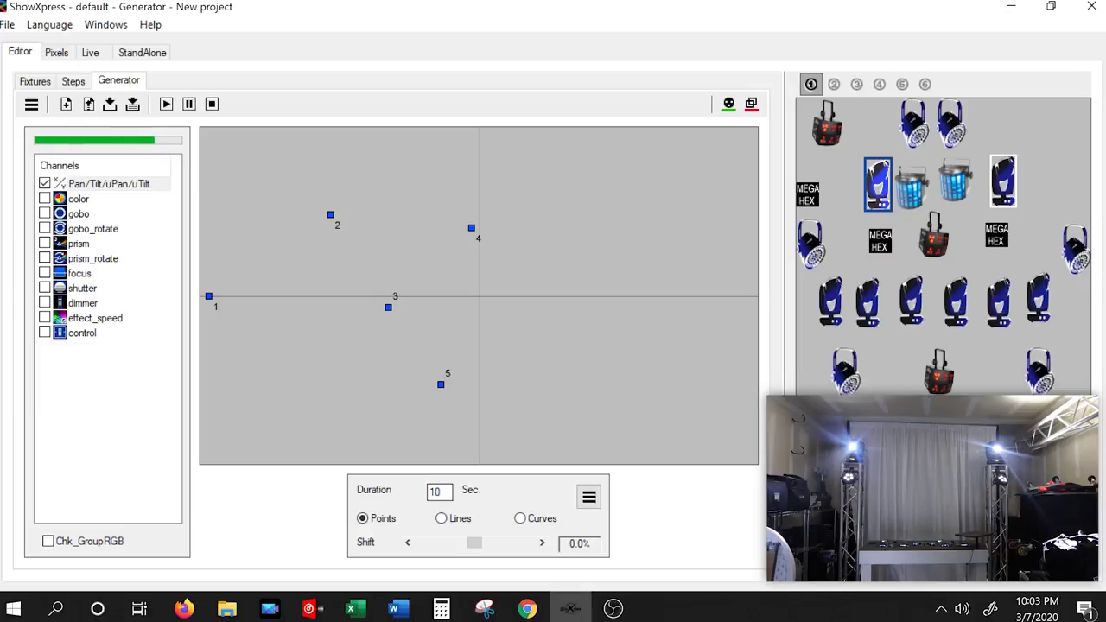
double_click(440, 491)
text(5)
click(166, 104)
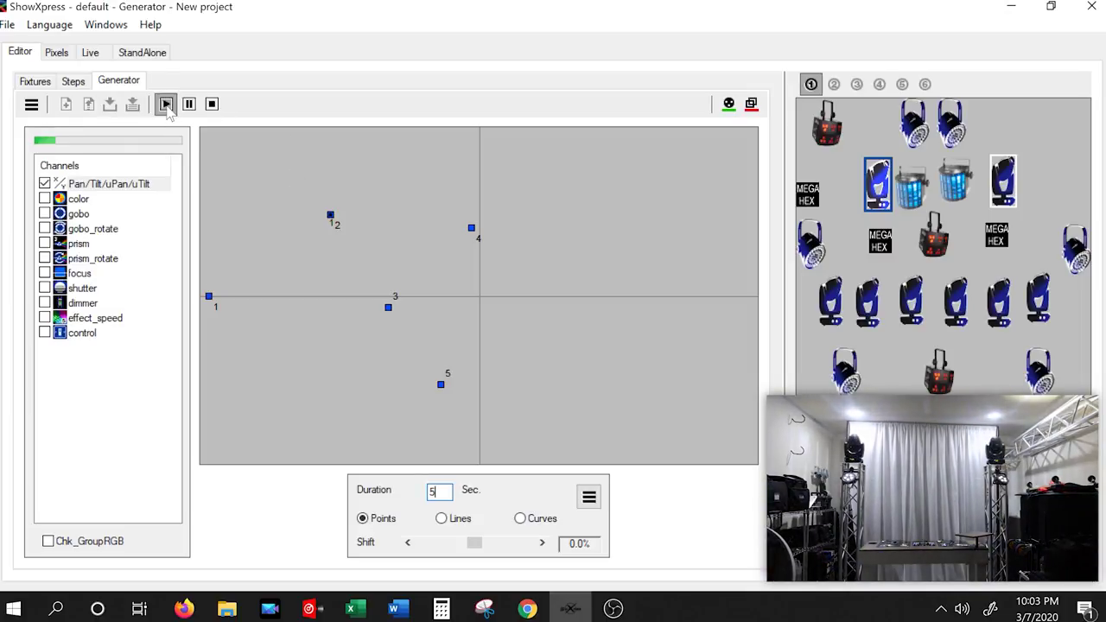
Stop the playback, set the duration to 30 seconds and play the points movement again
click(211, 104)
double_click(435, 491)
text(30)
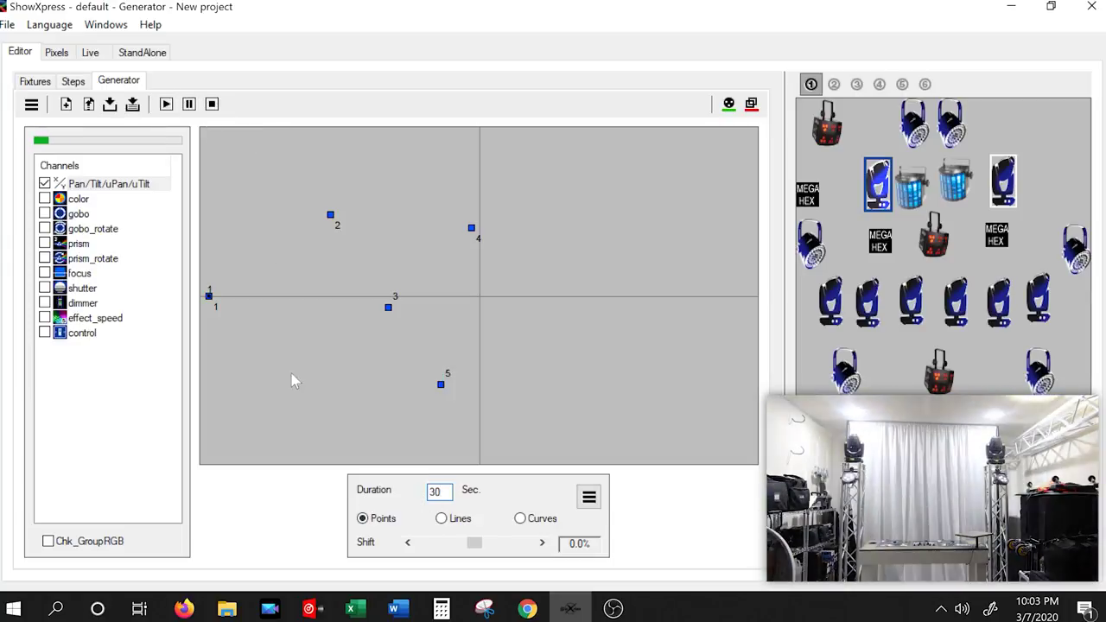
click(165, 106)
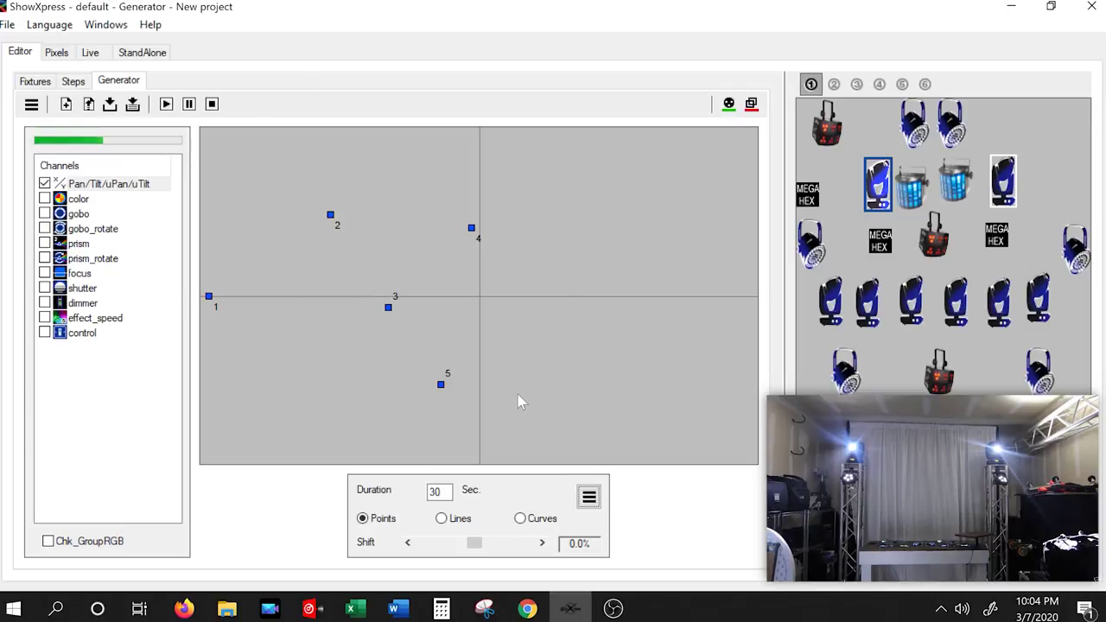
Load the saved pan/tilt curve up down.gcv and play it on both heads
click(591, 500)
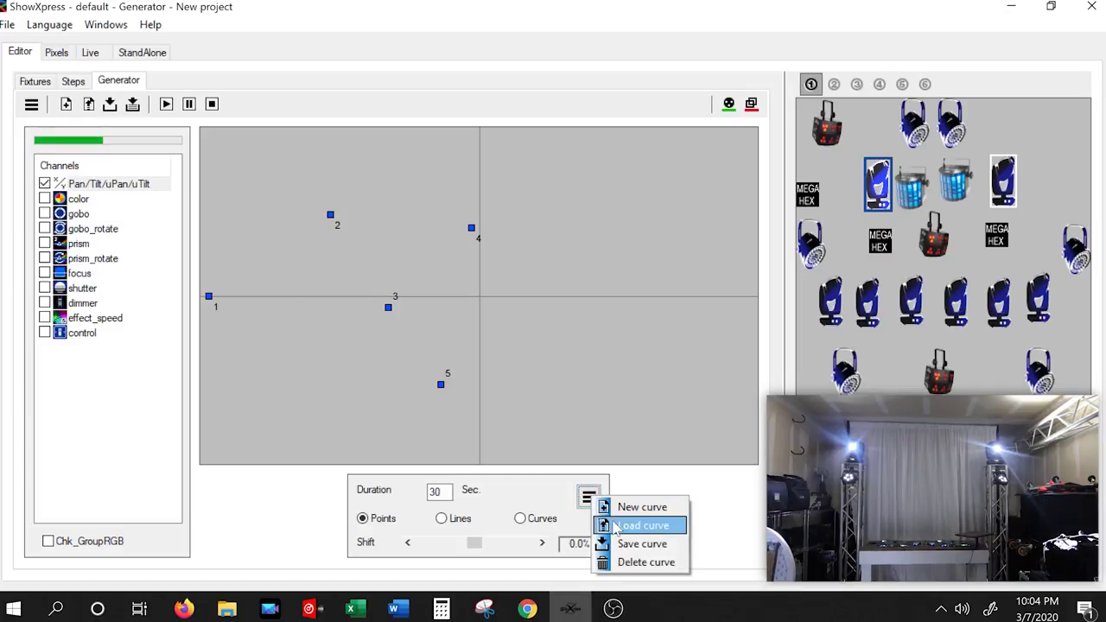
click(616, 527)
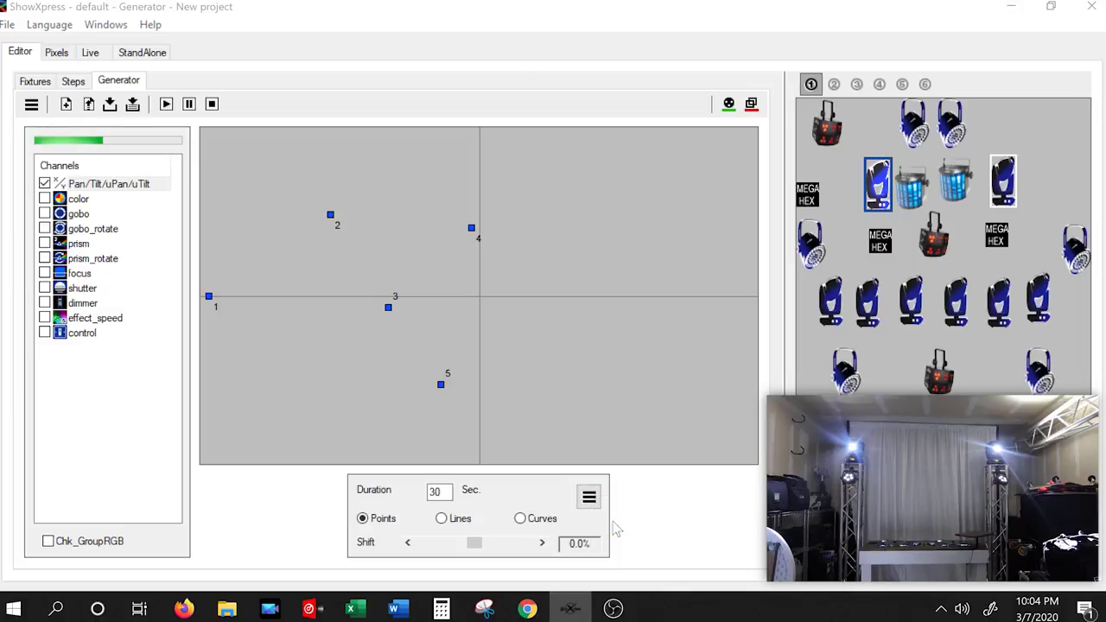
scroll(233, 300, down, 5)
scroll(234, 300, down, 2)
scroll(233, 299, up, 4)
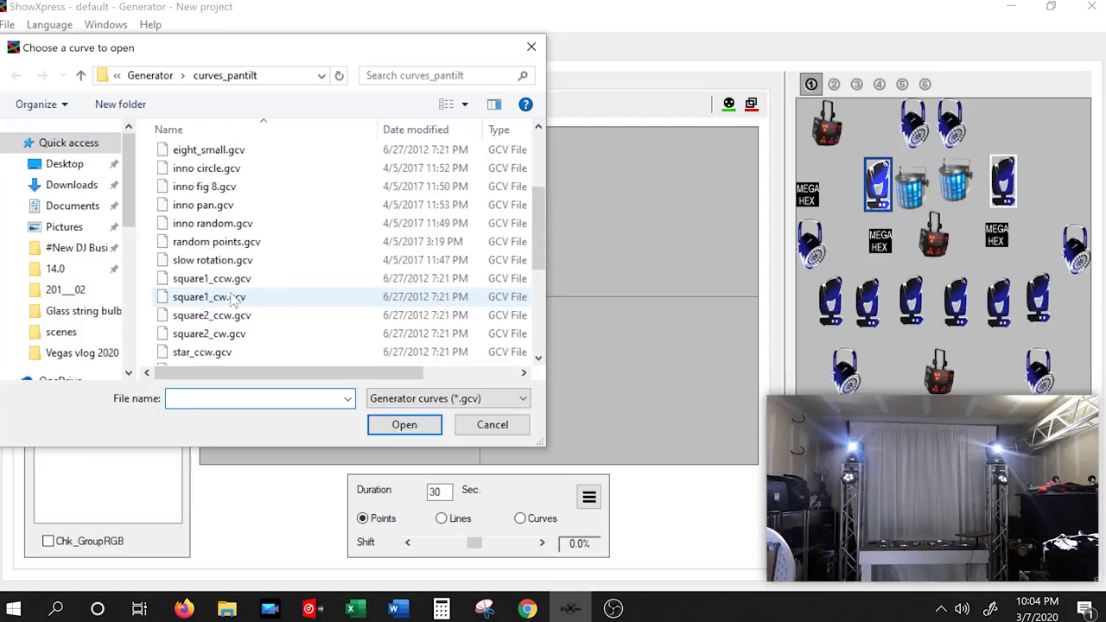
scroll(233, 300, down, 3)
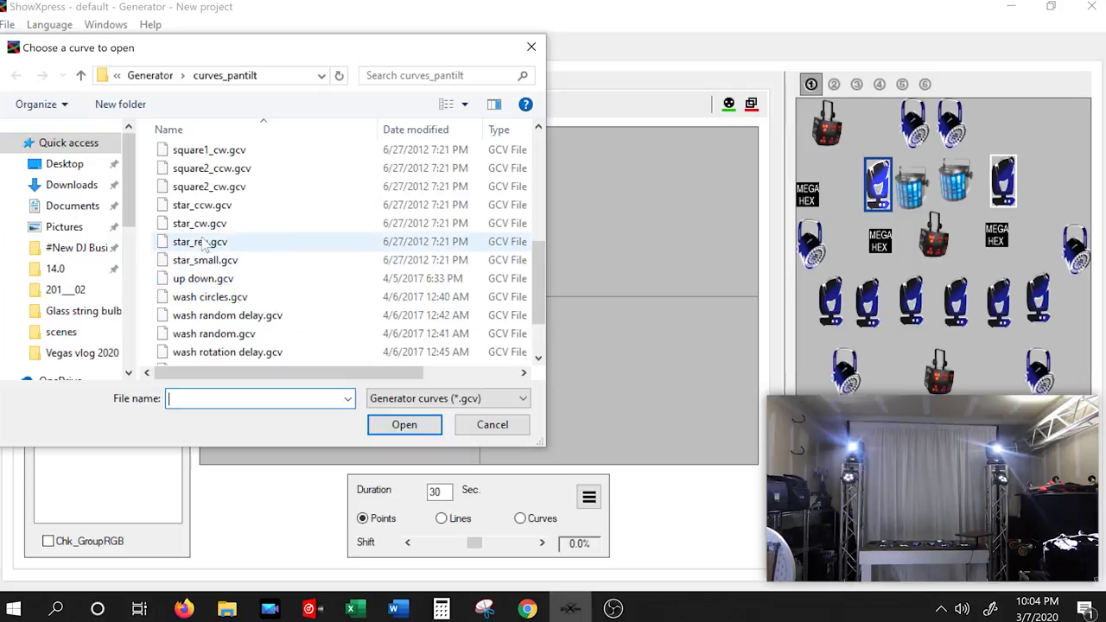
scroll(203, 255, up, 2)
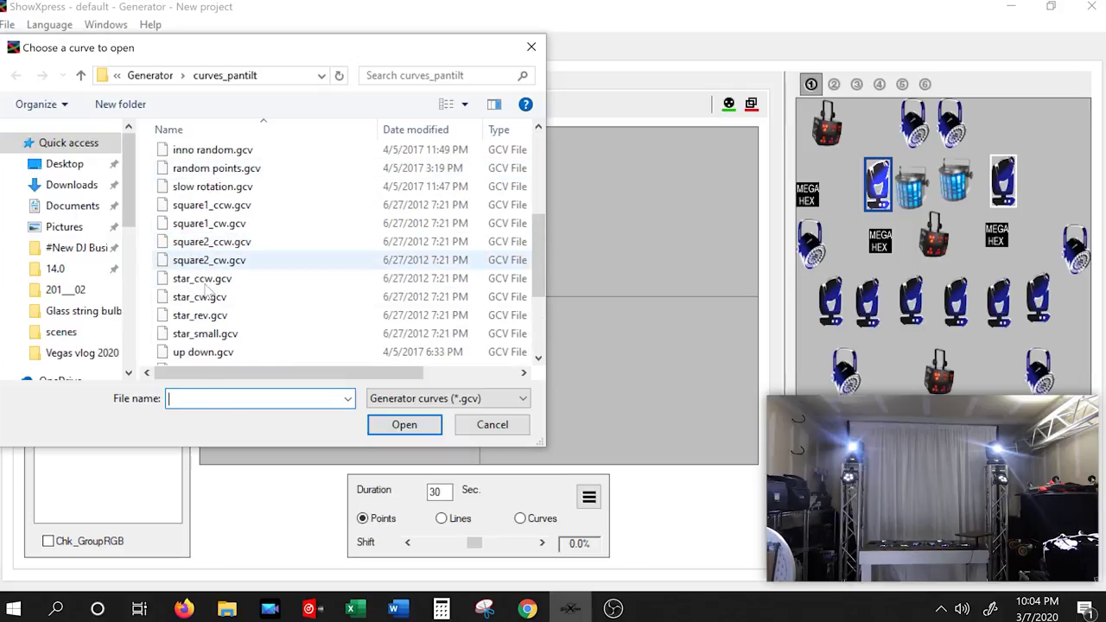
scroll(205, 320, down, 2)
click(204, 263)
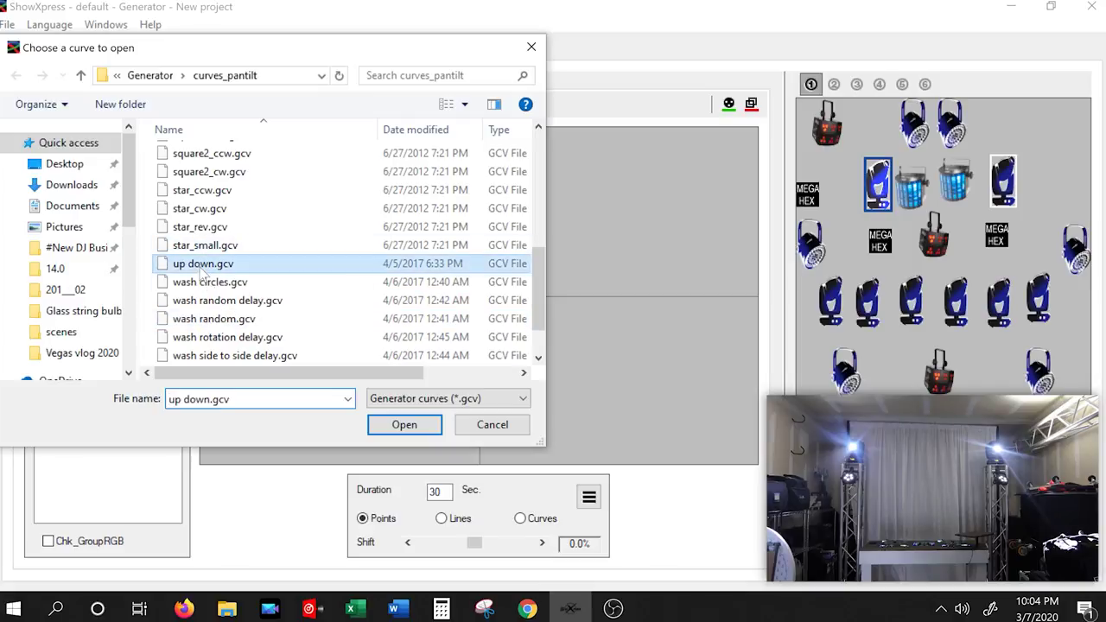
click(398, 421)
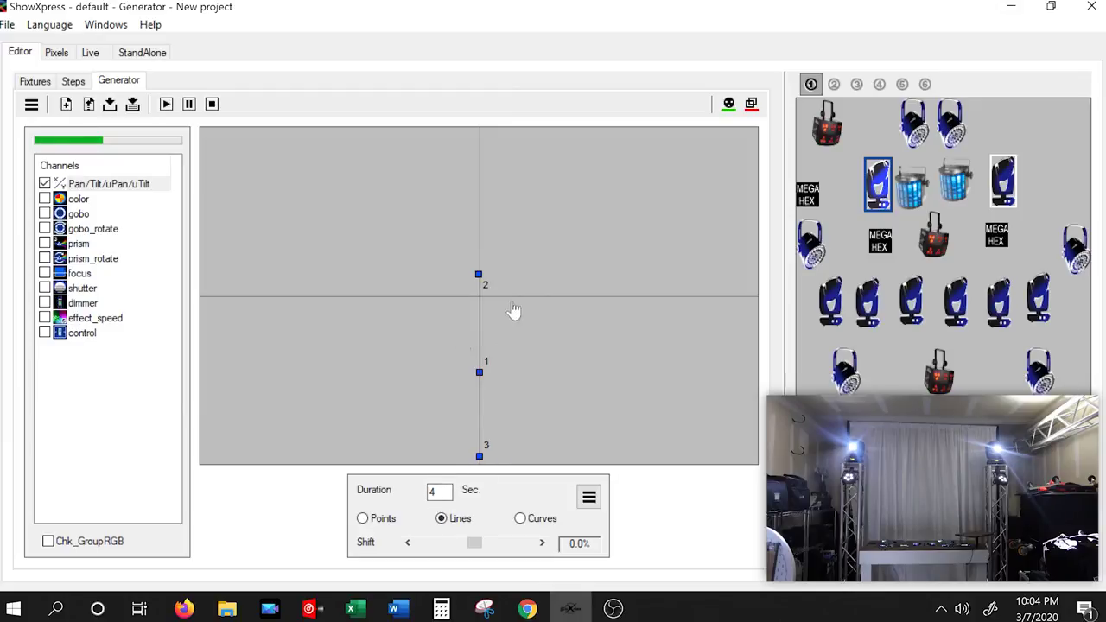
click(166, 104)
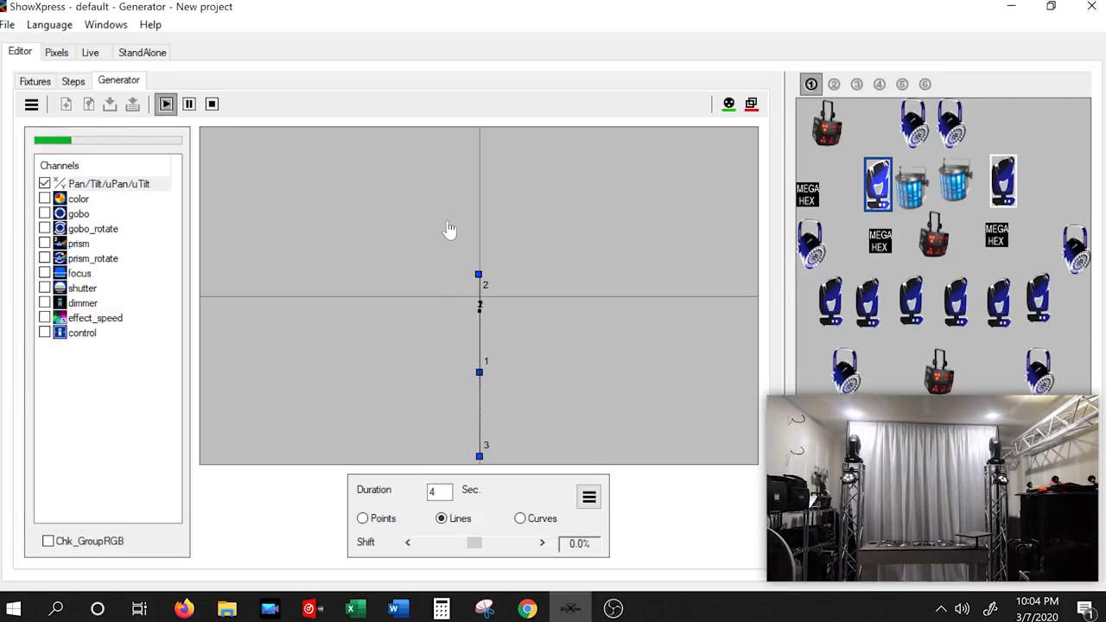
Shift the playing up-down path to the right of the vertical axis by moving its three points, keeping them in a vertical line
drag(479, 276, 395, 284)
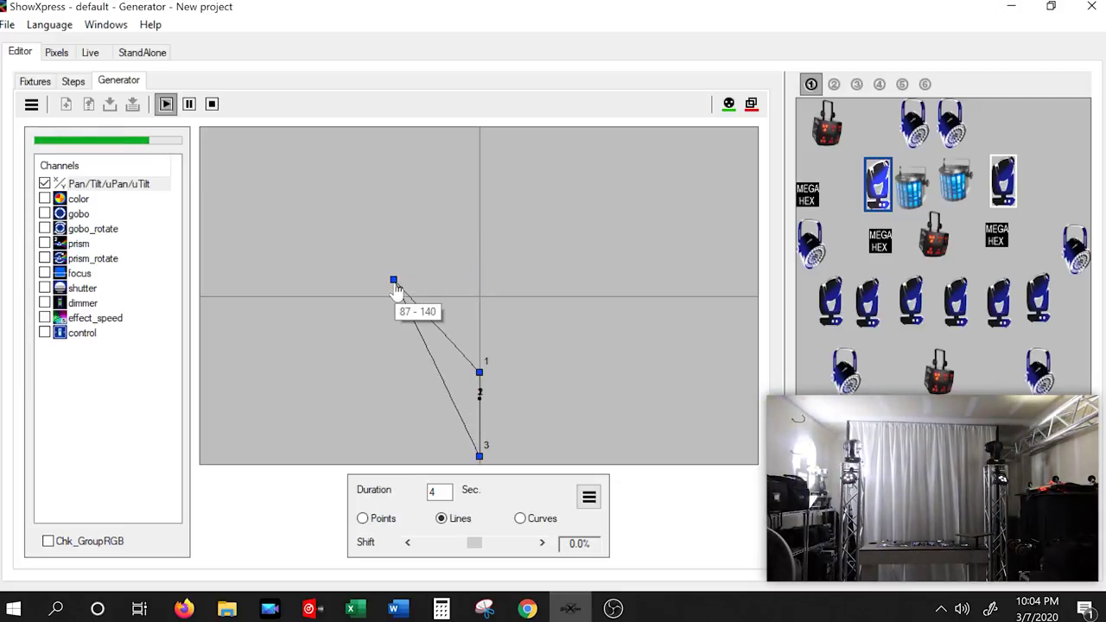
mouse_move(395, 285)
mouse_down()
mouse_move(632, 297)
mouse_move(596, 296)
mouse_up()
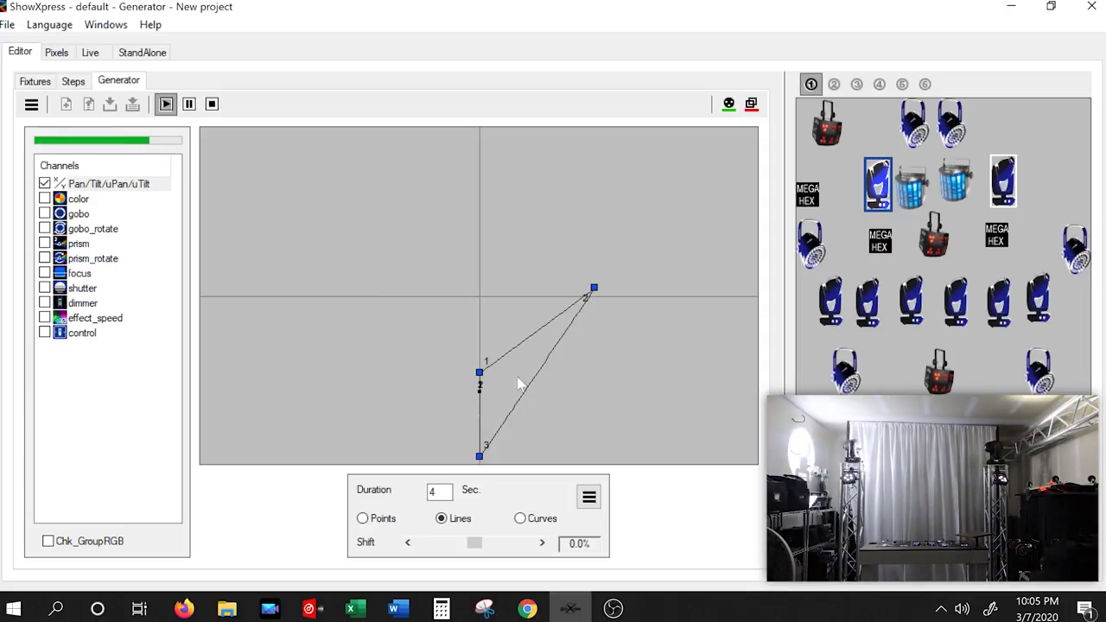
drag(479, 375, 596, 391)
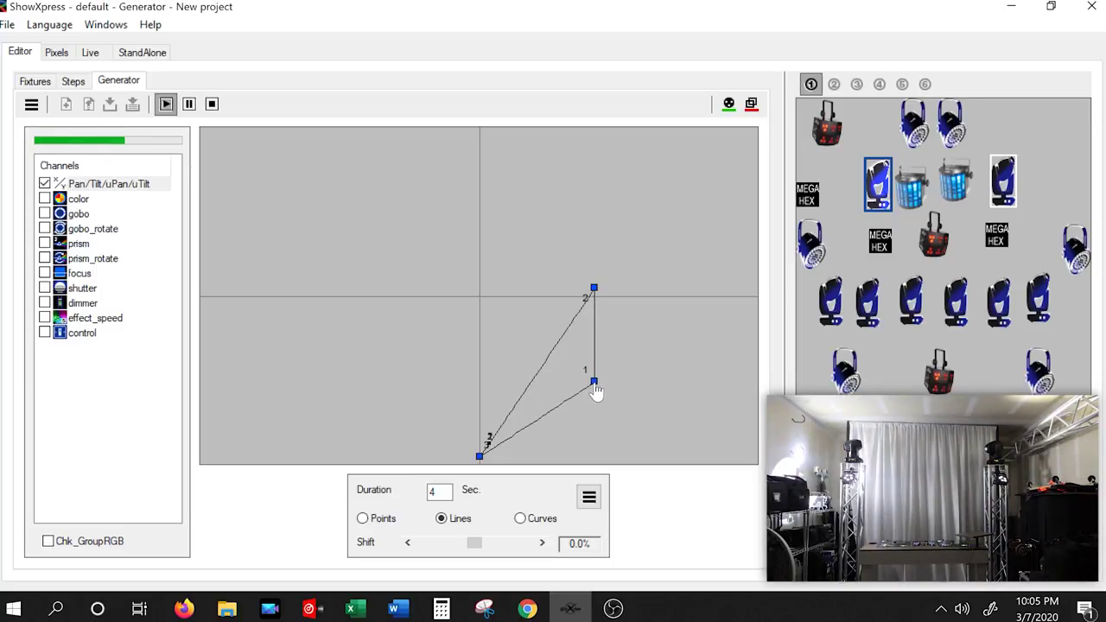
drag(480, 467, 597, 460)
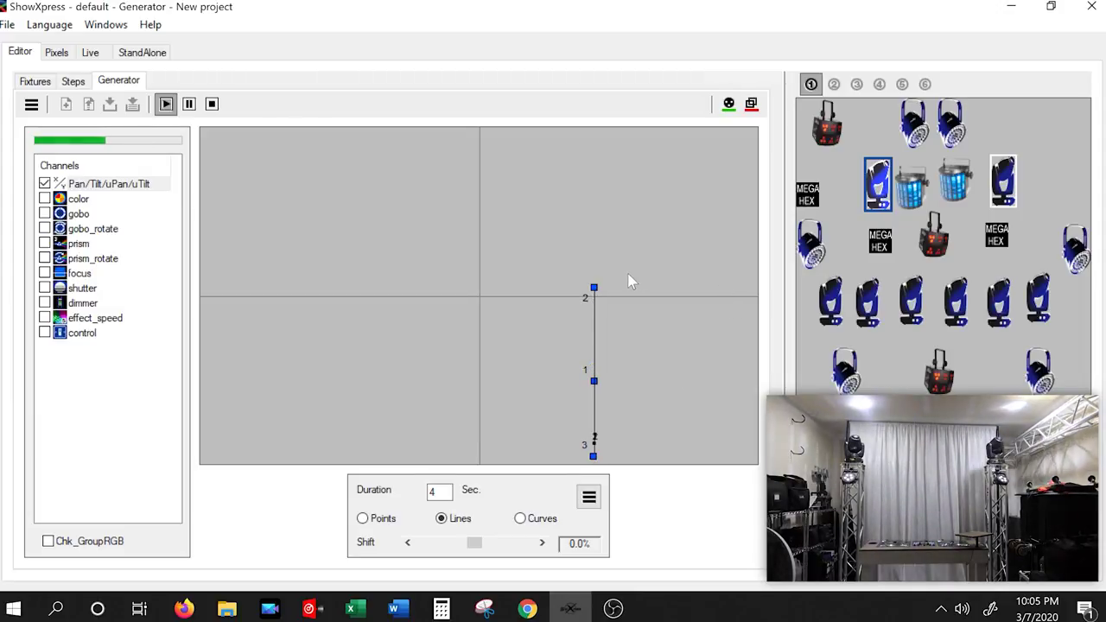
drag(595, 289, 570, 463)
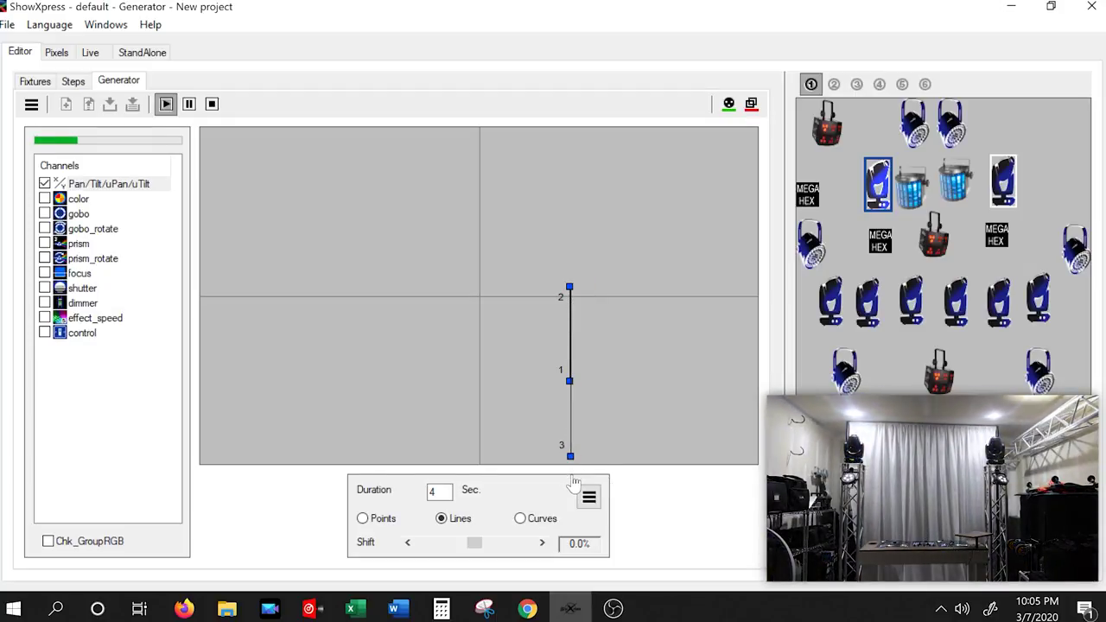
Add a fourth point at the middle of the path and spread points 1 and 2 apart horizontally on either side of the vertical line
right_click(571, 383)
click(618, 393)
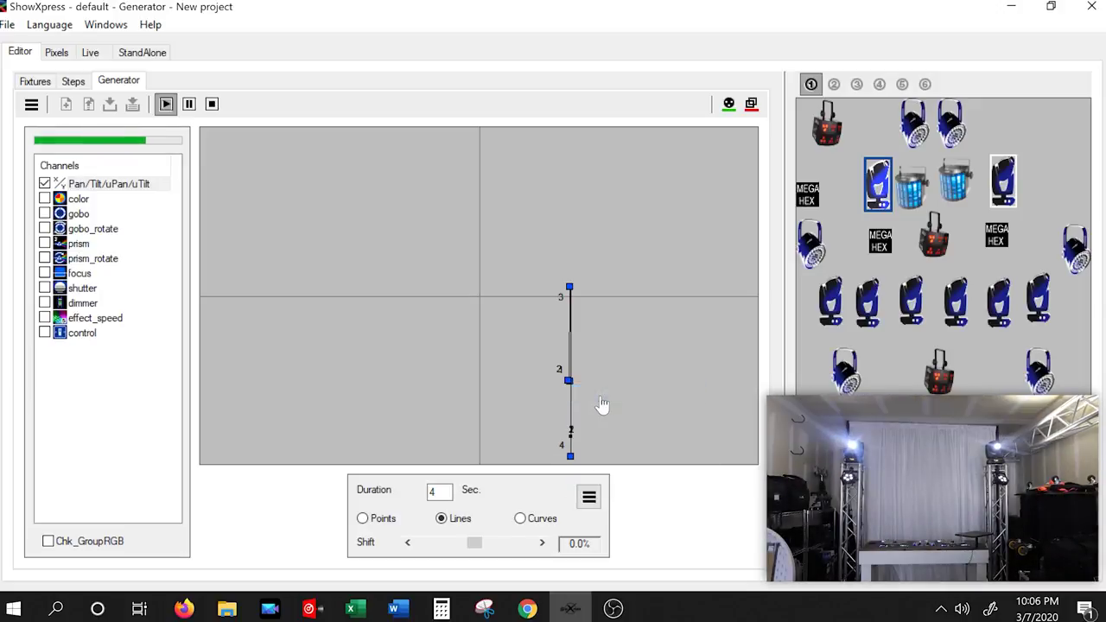
drag(571, 392, 644, 389)
drag(572, 392, 497, 392)
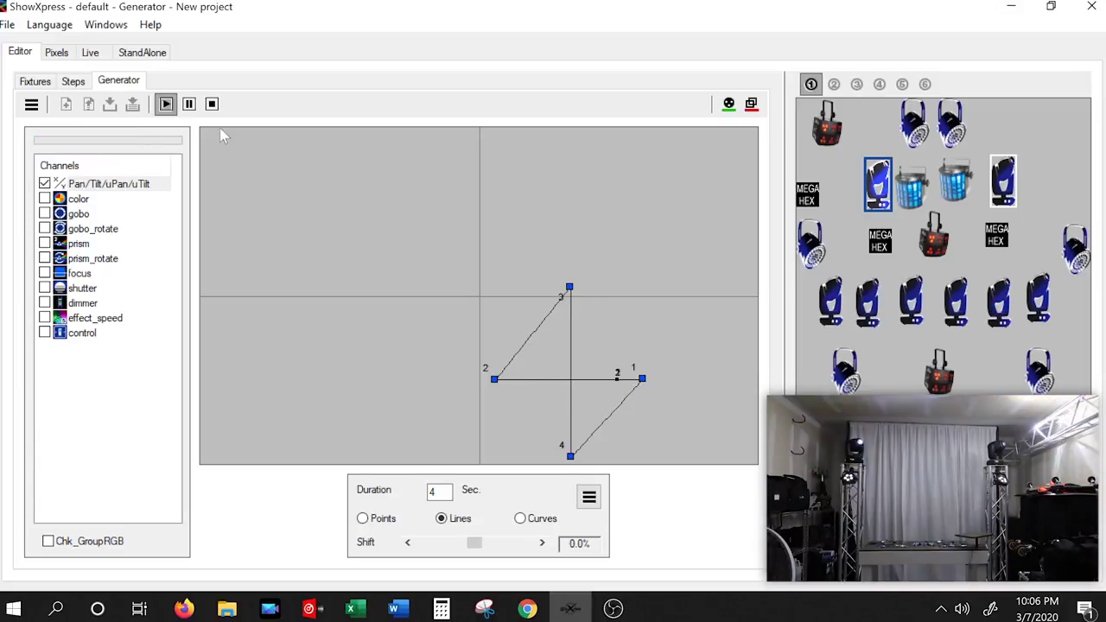
Stop the playback and save the generated scene as YouTube movement in the generator folder
click(212, 103)
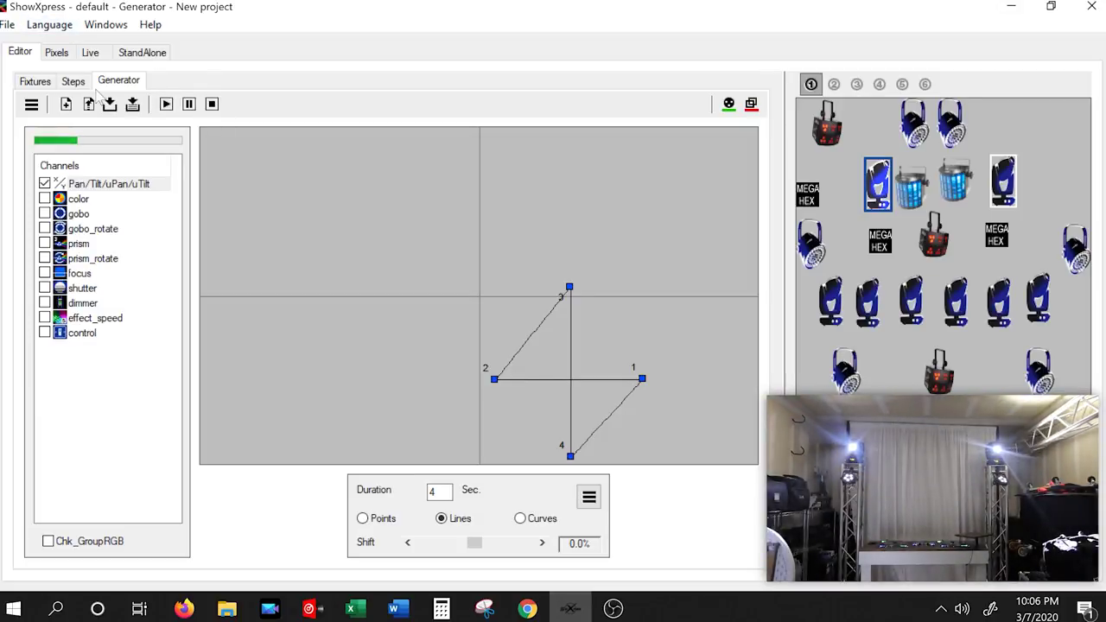
click(132, 104)
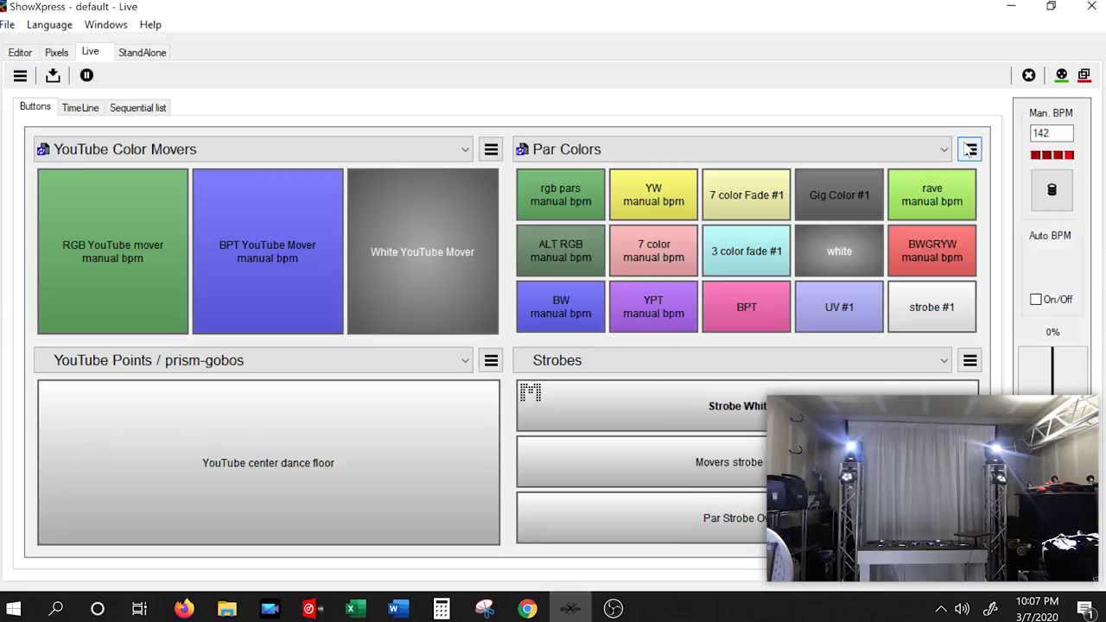
In the Live view, add a page named Youtube Movements in the section showing Par Colors
click(971, 150)
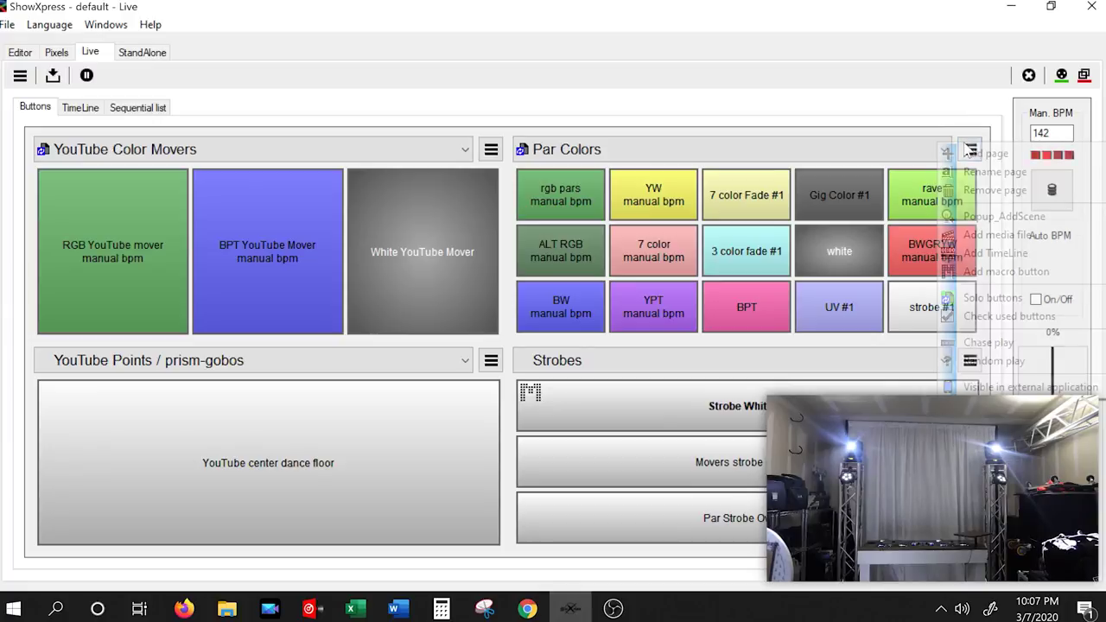
click(983, 155)
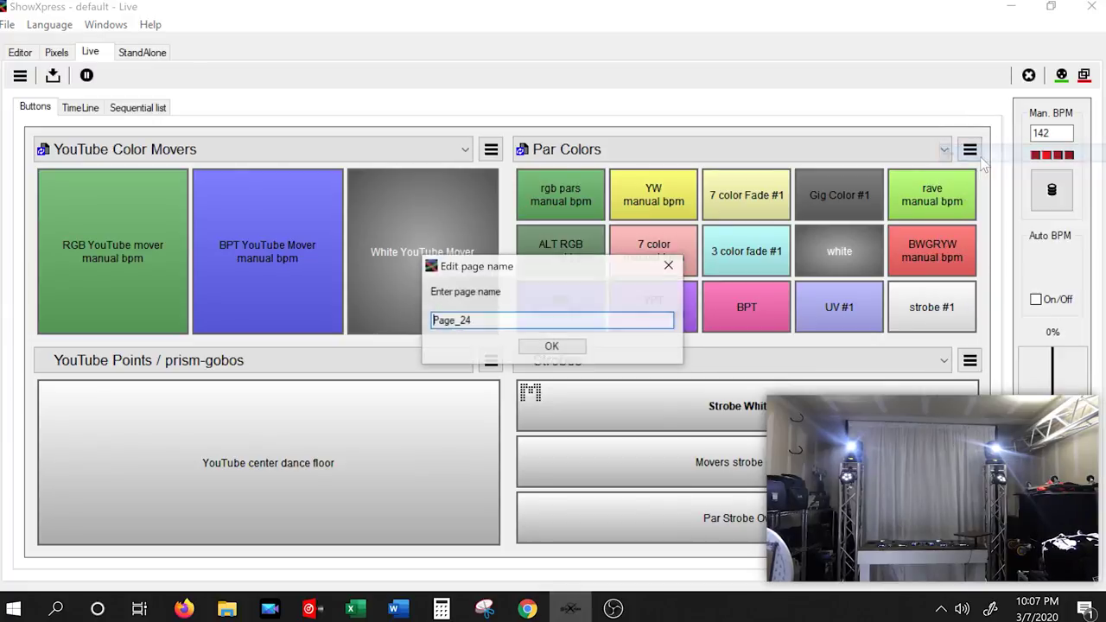
text(Youtube Movements)
key(Return)
Add the YouTube movement scene from the generator folder as a button on the Youtube Movements page
click(972, 149)
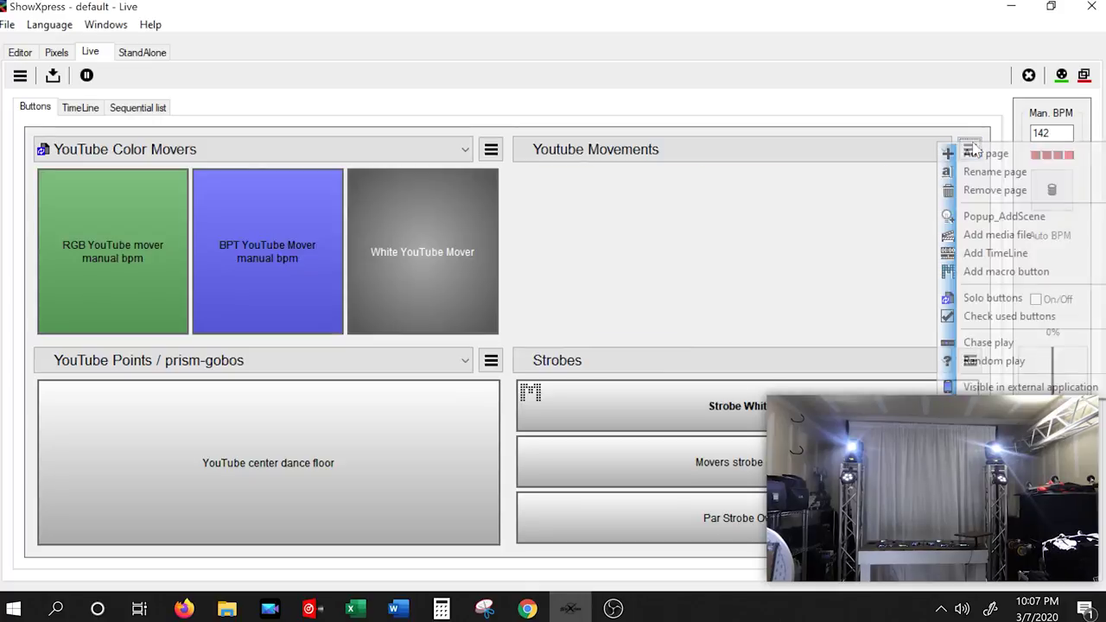
click(991, 217)
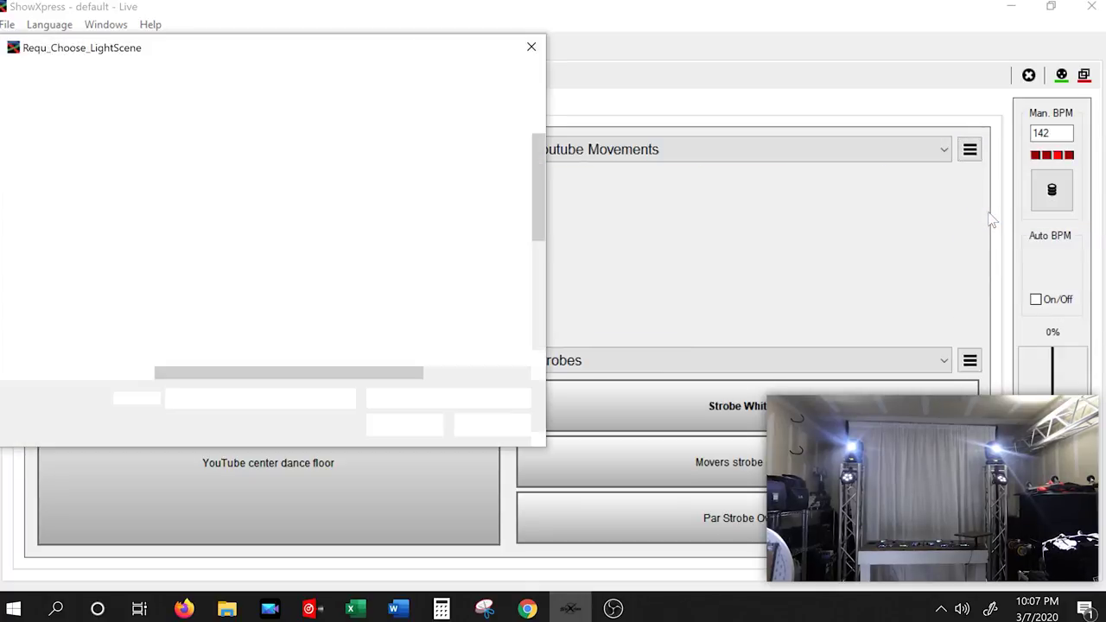
scroll(242, 176, down, 5)
scroll(243, 176, up, 5)
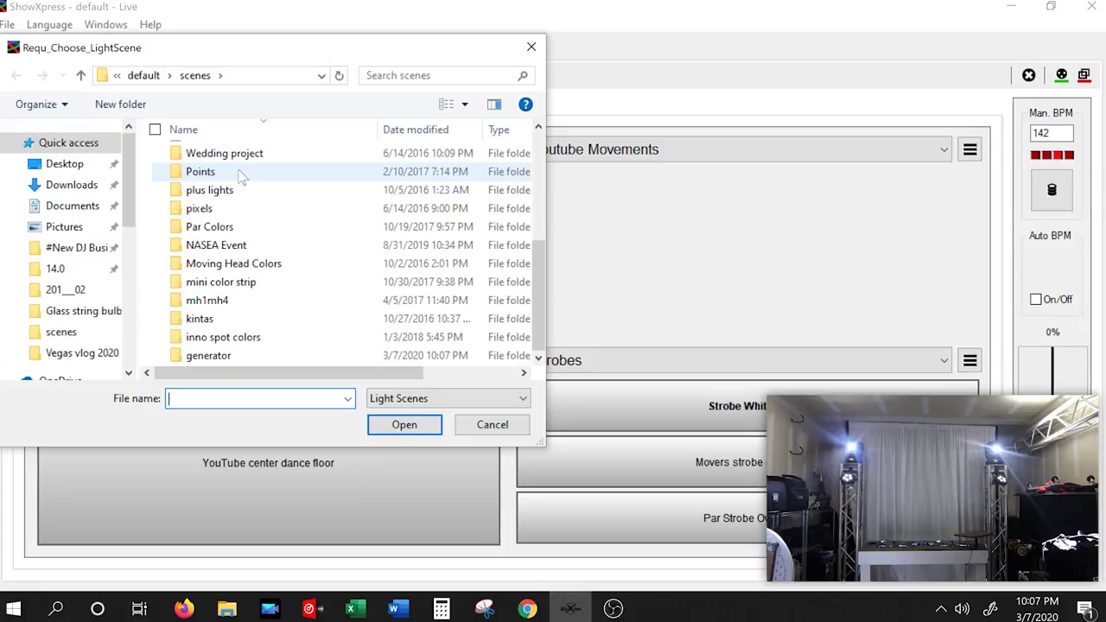
scroll(201, 361, down, 5)
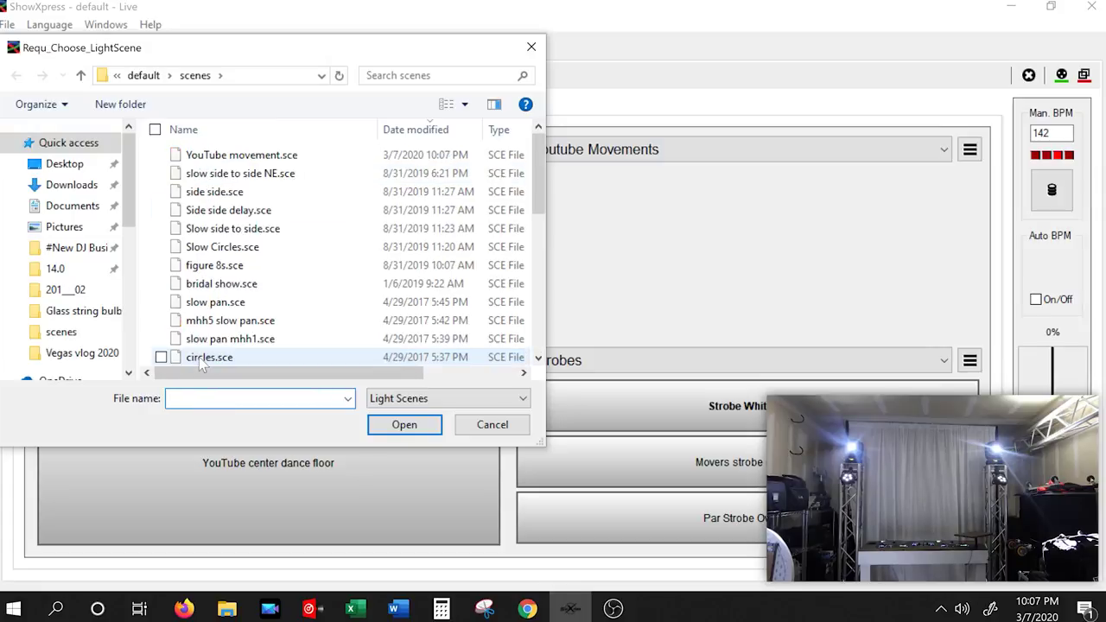
click(218, 158)
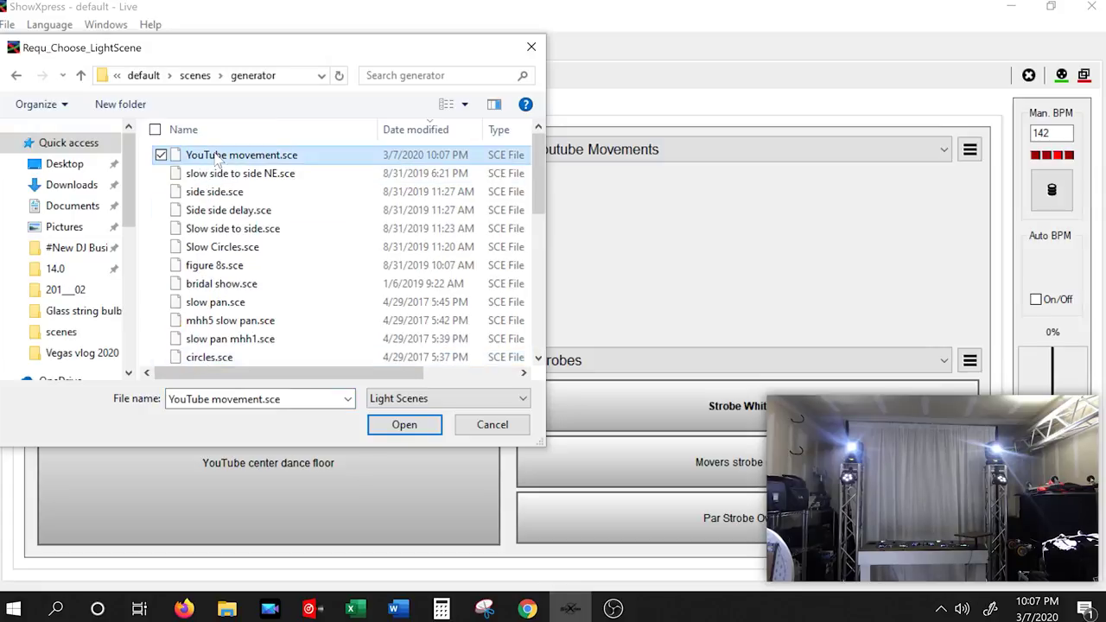
click(399, 422)
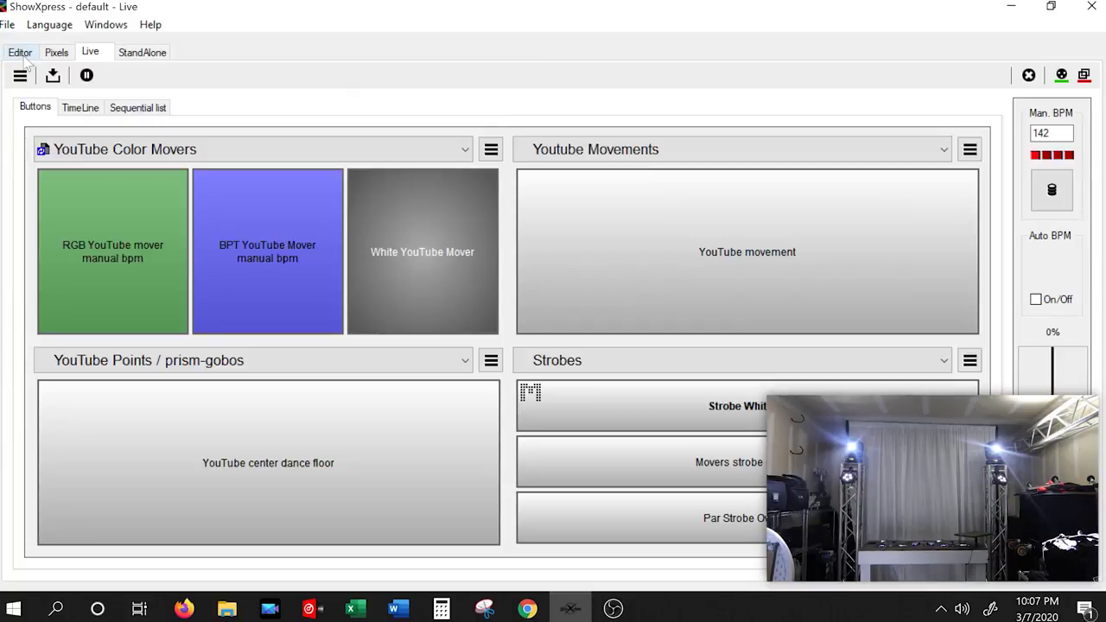
Switch off the output in the Editor's Generator and Steps views, and test the YouTube movement button in the Live view
click(26, 57)
click(729, 104)
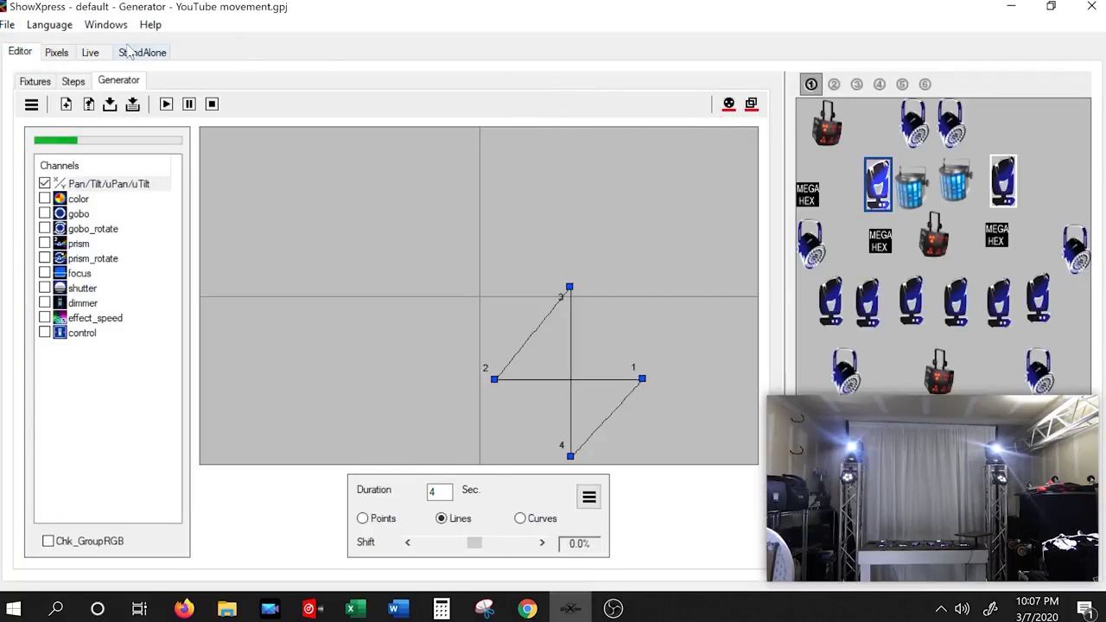
click(74, 81)
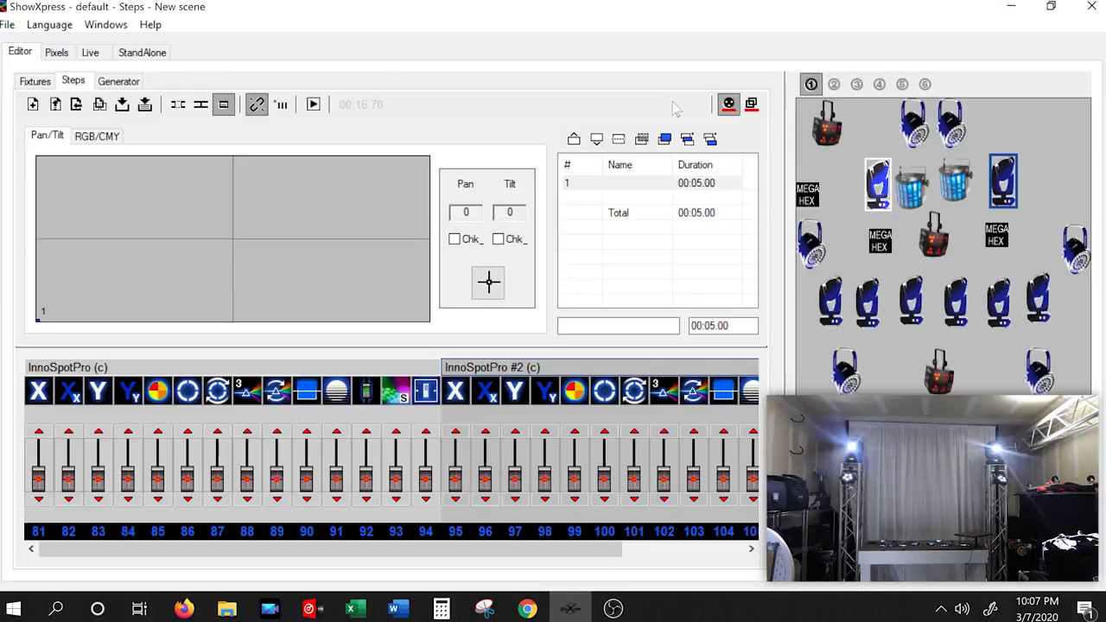
click(90, 54)
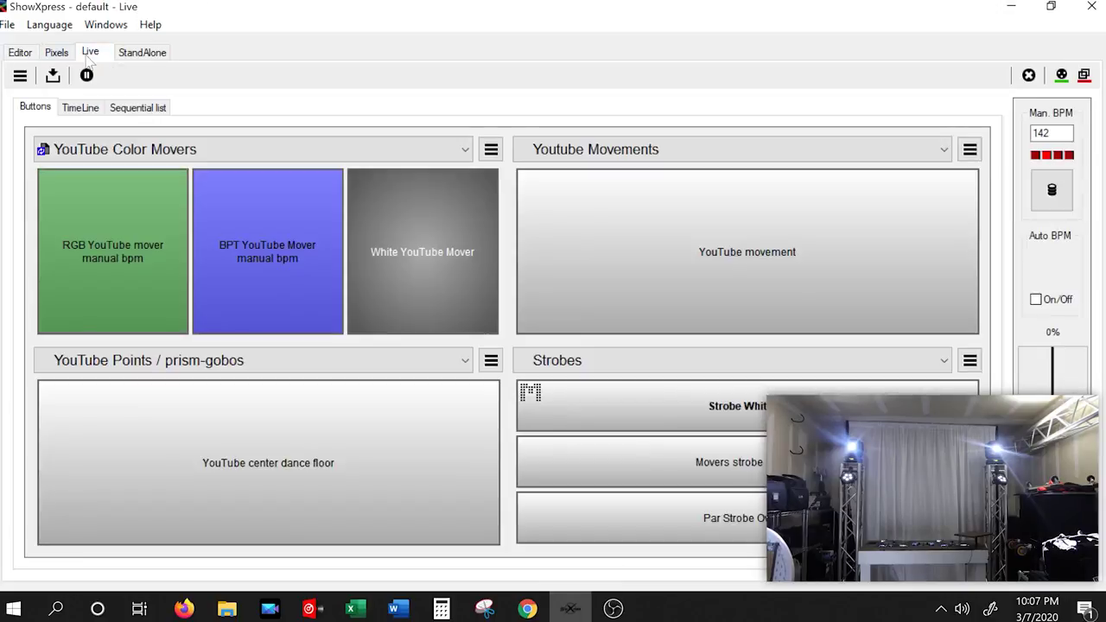
click(771, 255)
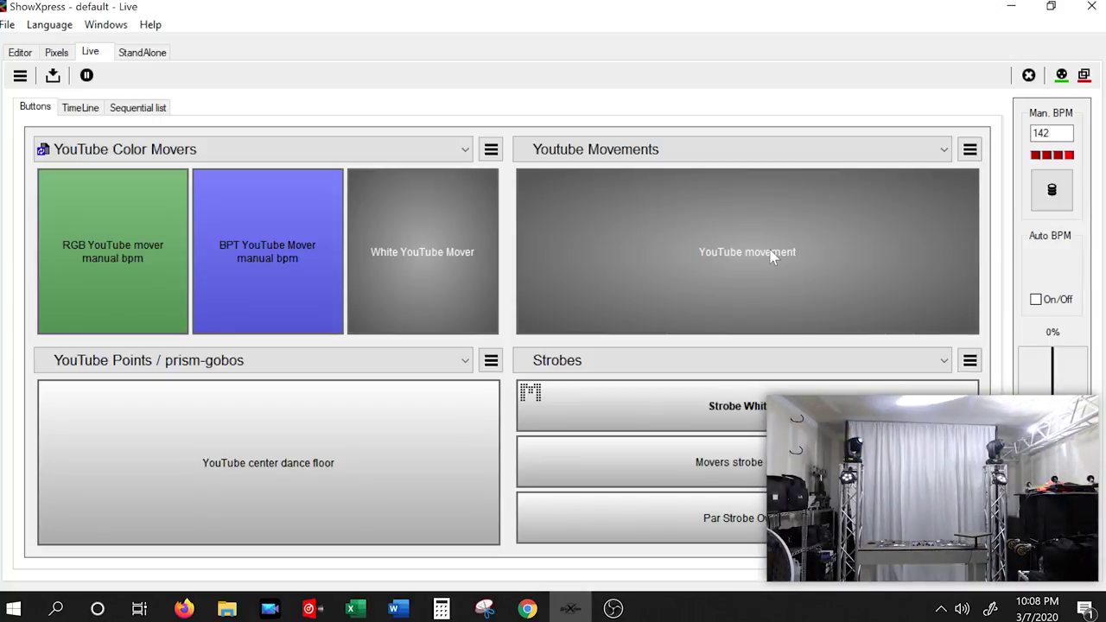
click(771, 251)
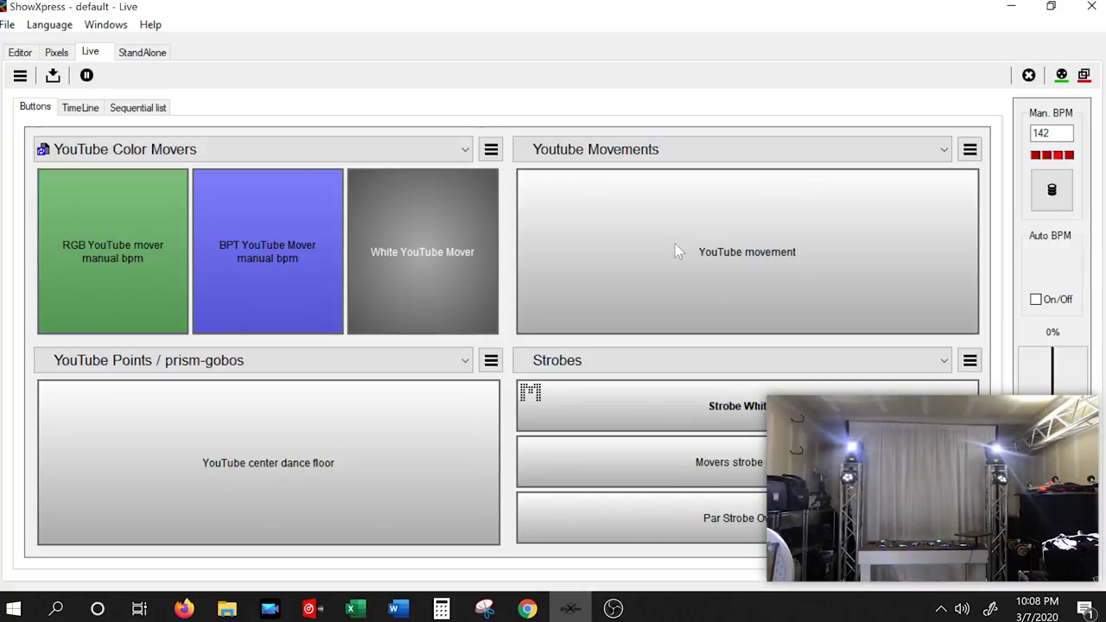
Open the YouTube movement scene for editing in the Generator, turn its output on, and play and pause the movement
right_click(675, 244)
click(740, 276)
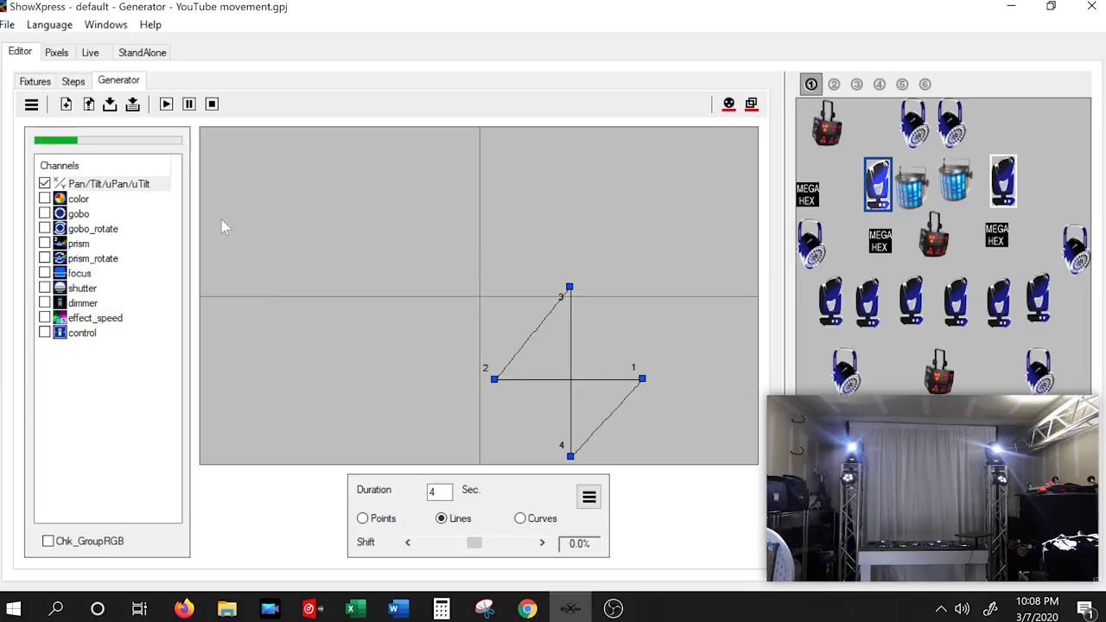
right_click(121, 191)
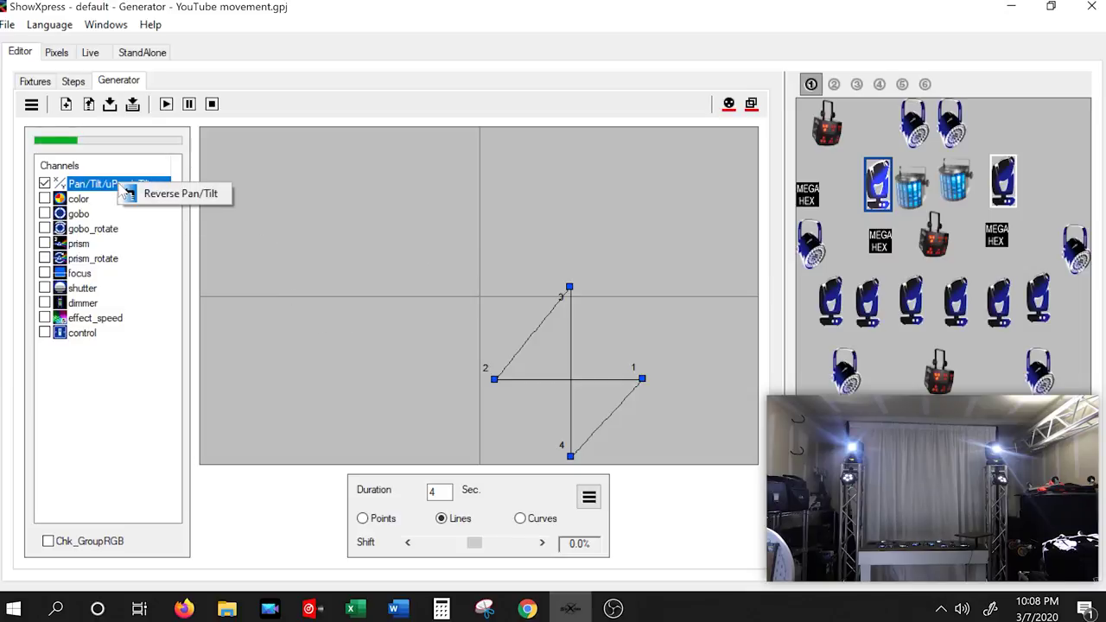
click(85, 519)
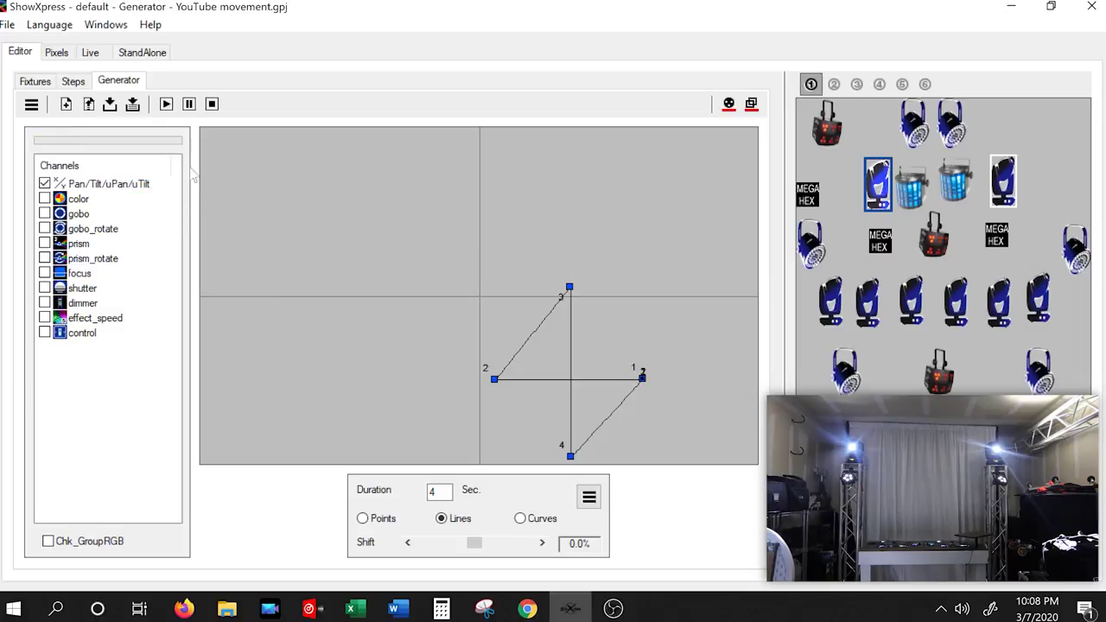
click(166, 104)
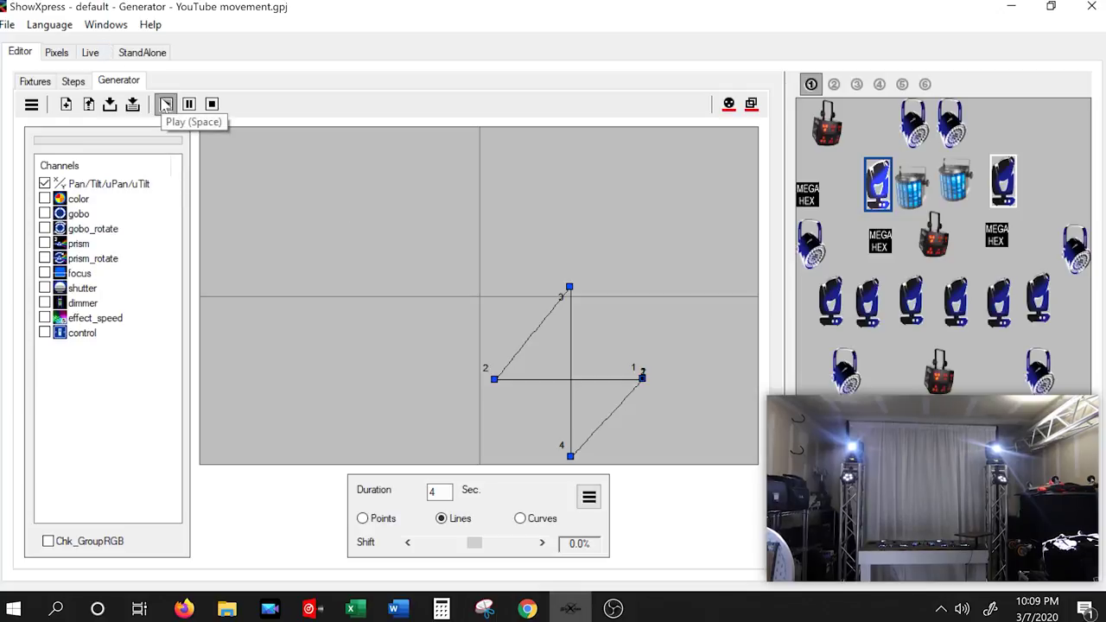
click(165, 105)
click(728, 104)
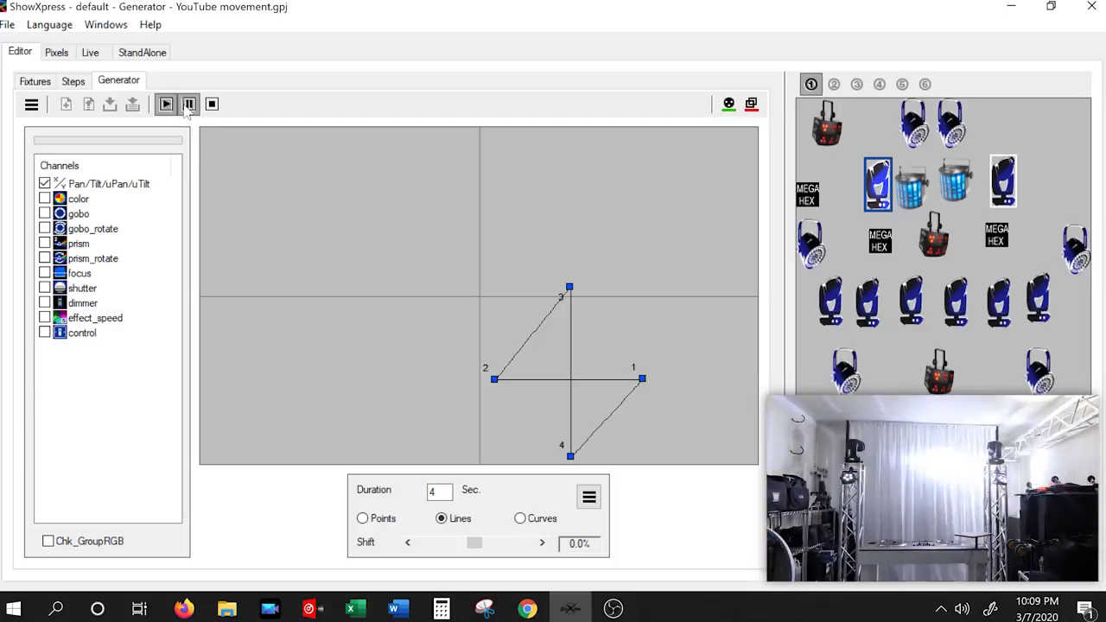
click(189, 105)
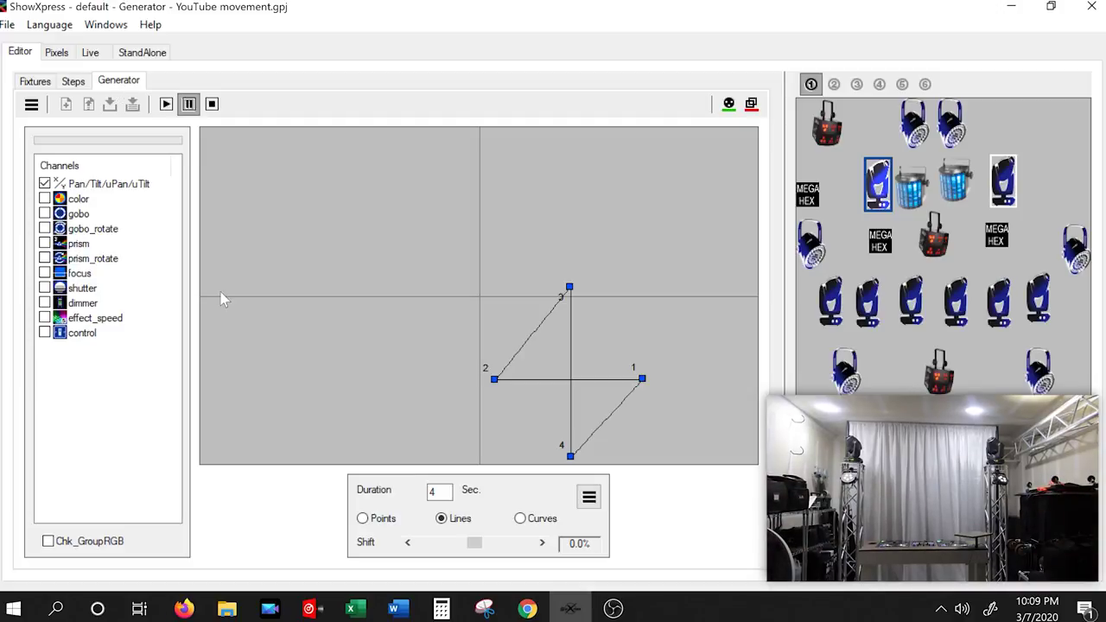
Review the Reverse Pan/Tilt settings of the Pan/Tilt channel for the InnoSpotPro fixtures and play the movement to check it
click(118, 189)
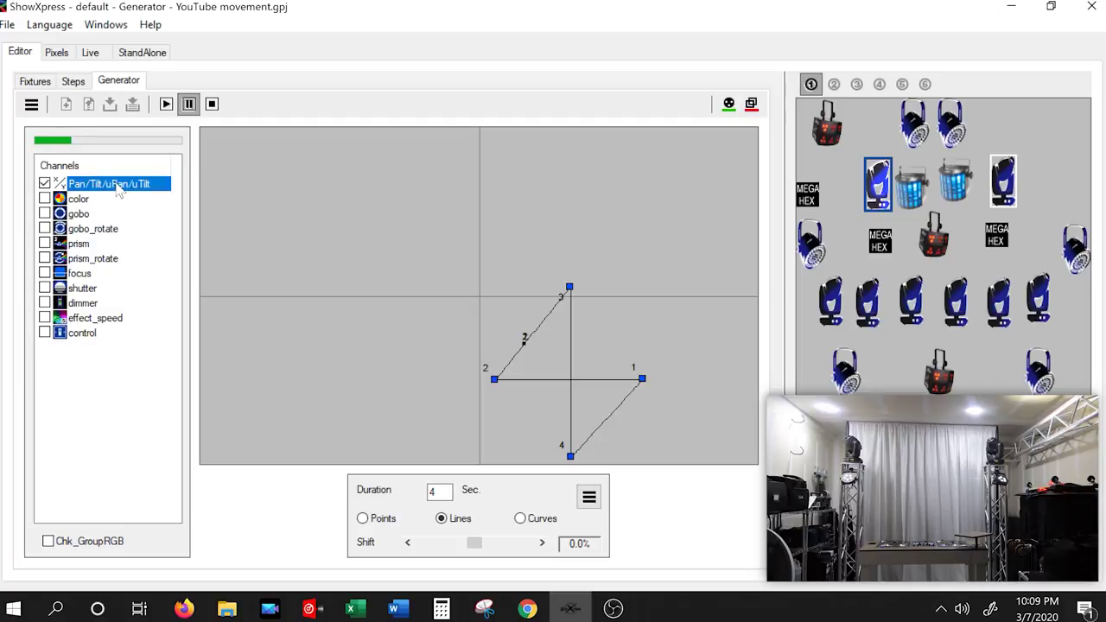
right_click(119, 190)
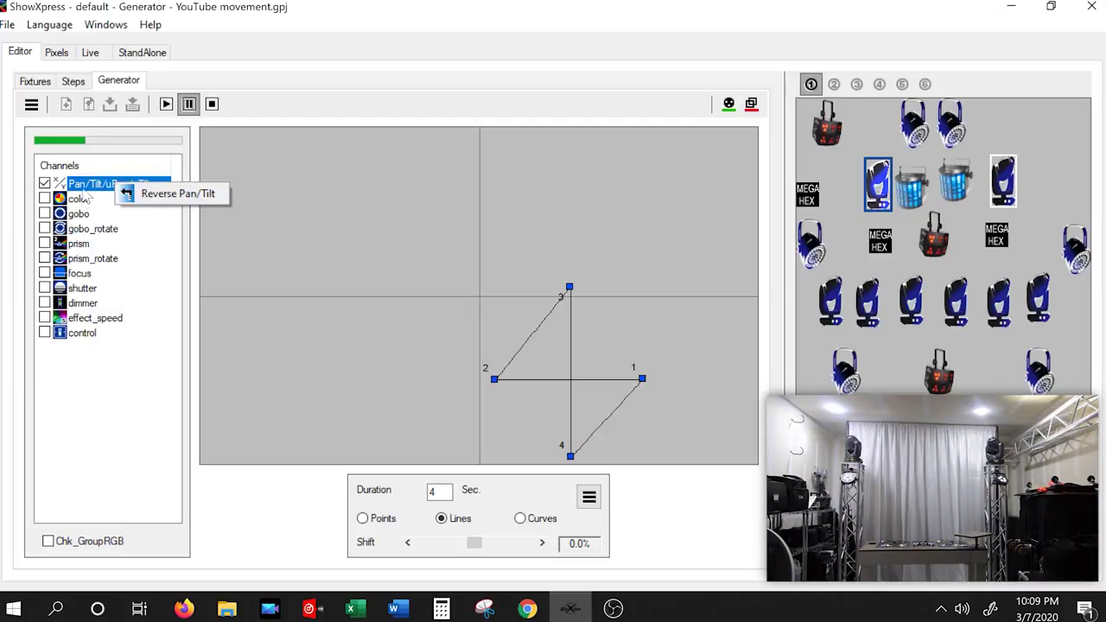
click(87, 195)
right_click(85, 189)
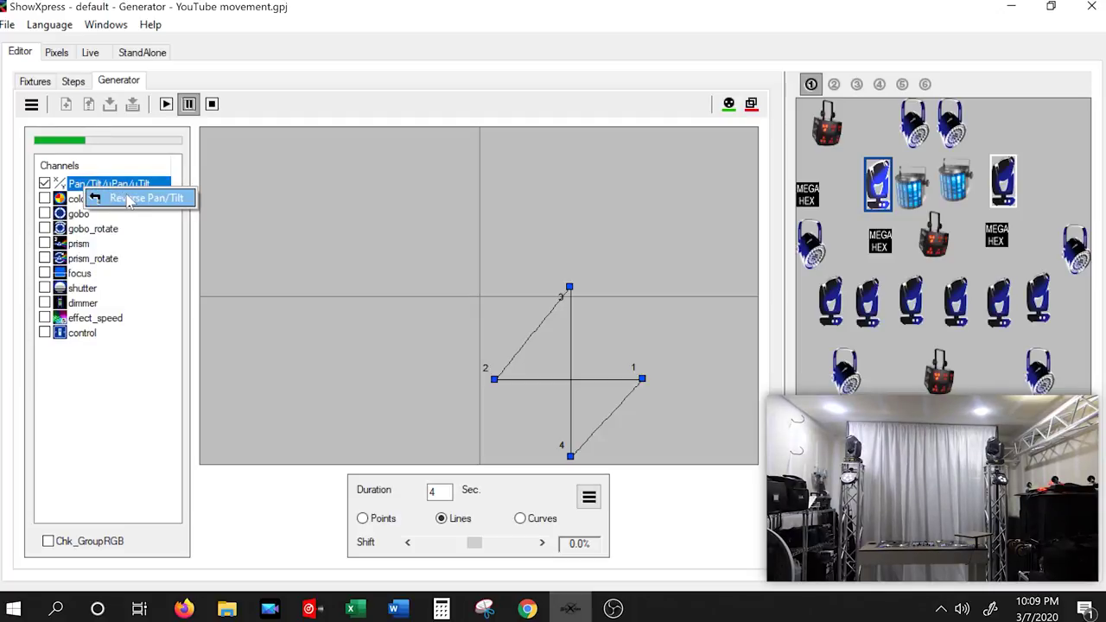
click(129, 198)
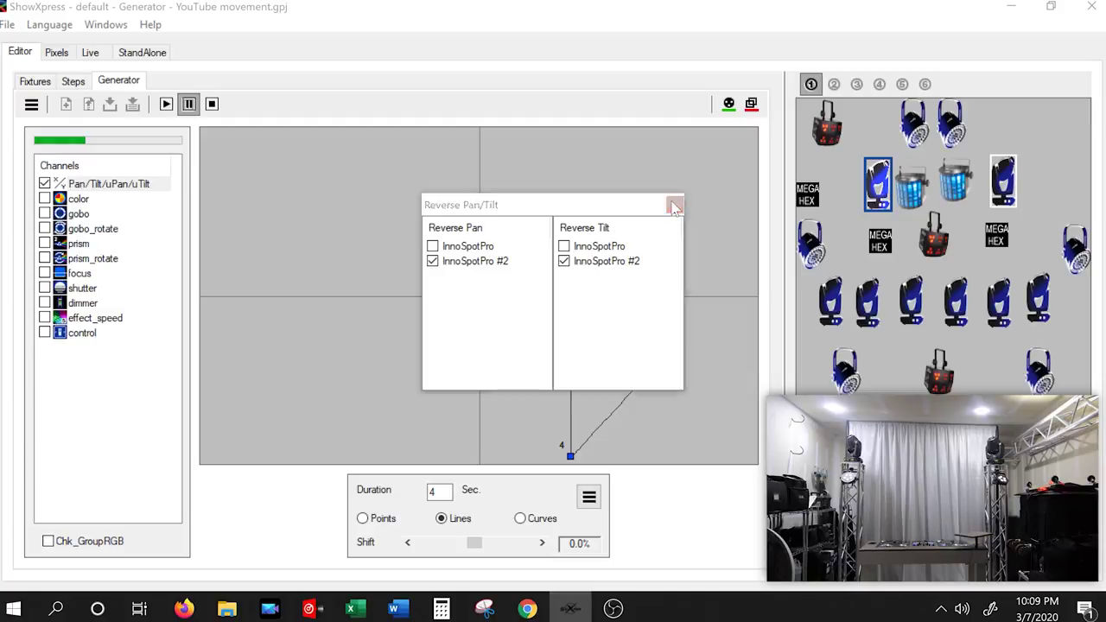
click(674, 205)
click(166, 103)
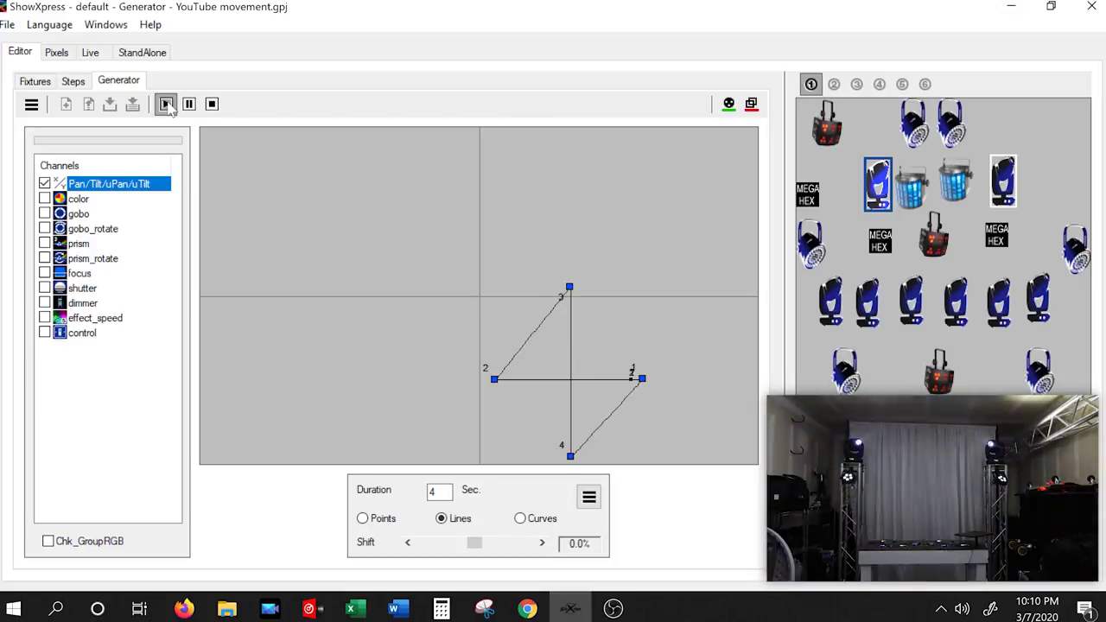
click(211, 105)
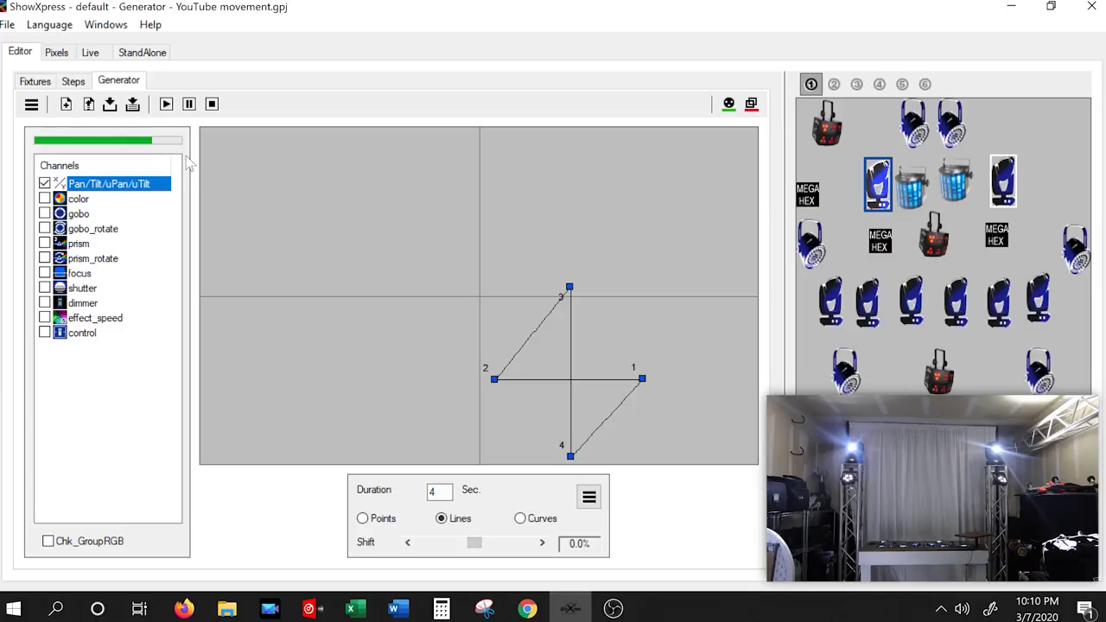
Play the movement and set its duration to 8 seconds
click(165, 107)
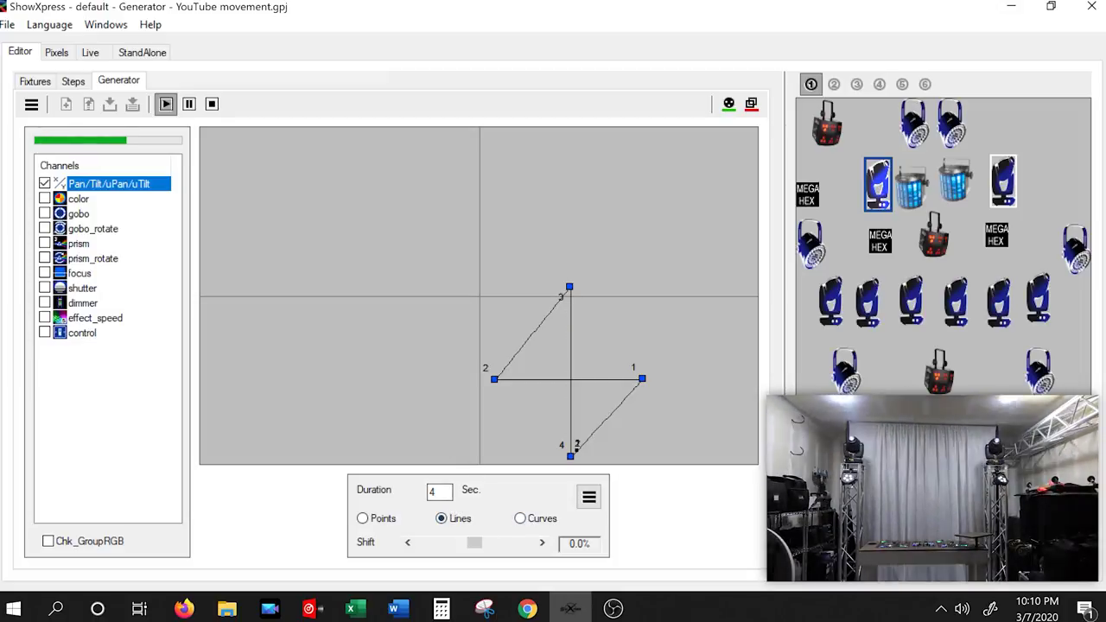
click(431, 491)
key(BackSpace)
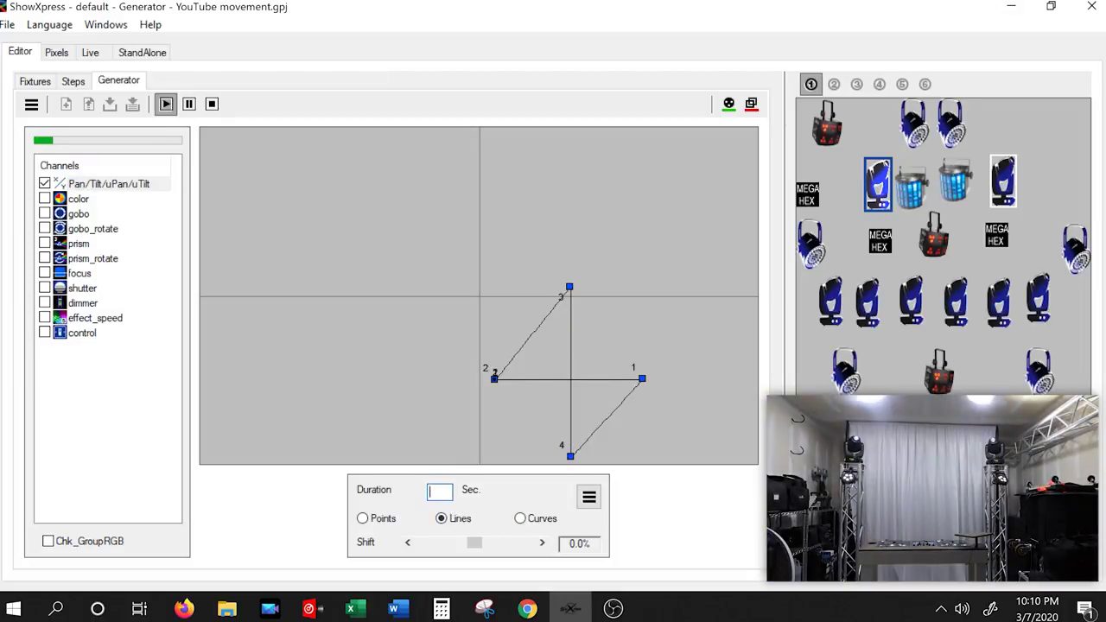
text(8)
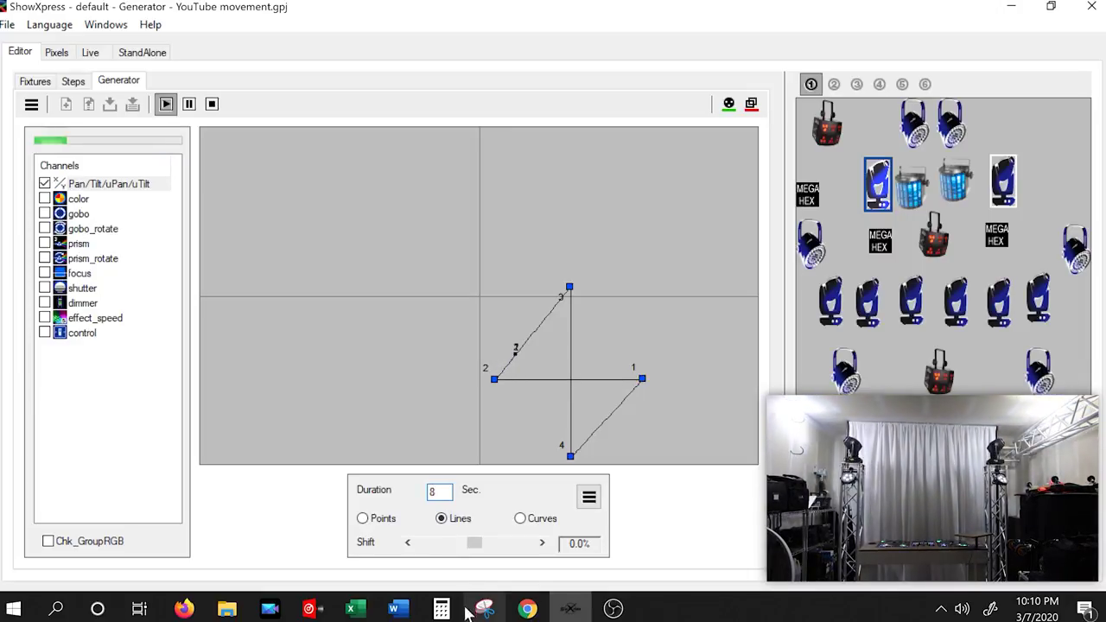
Try a shift of -18.9% between the two moving heads, and settle the shift at -7.1%
drag(473, 553, 450, 551)
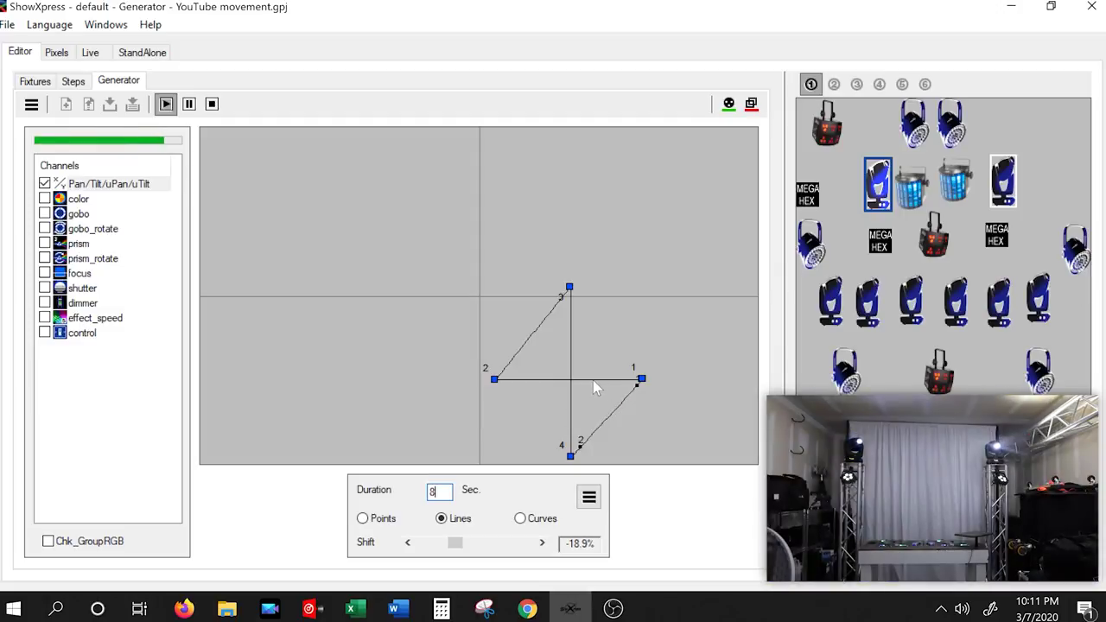
drag(453, 553, 471, 551)
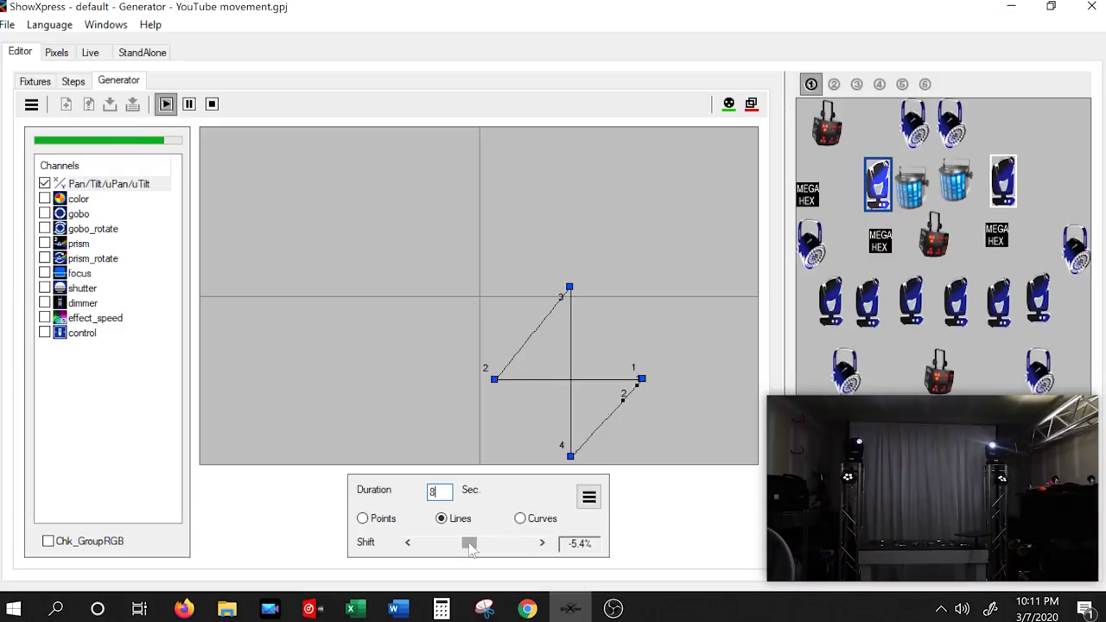
drag(471, 549, 469, 550)
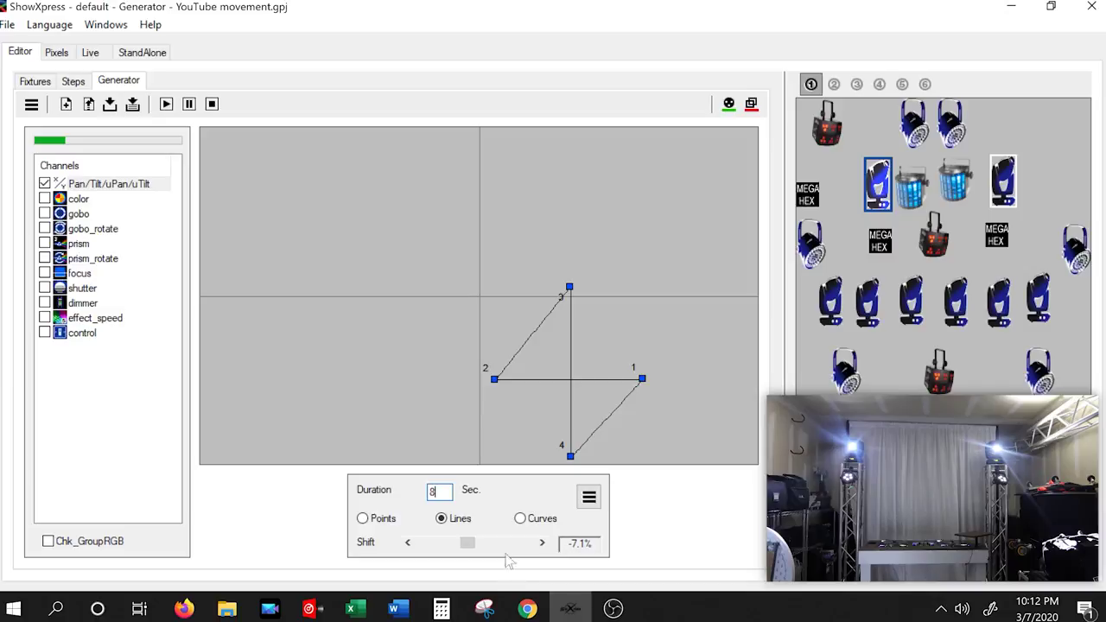
Play the movement, change its path from straight lines to curves, and stop the playback
click(165, 109)
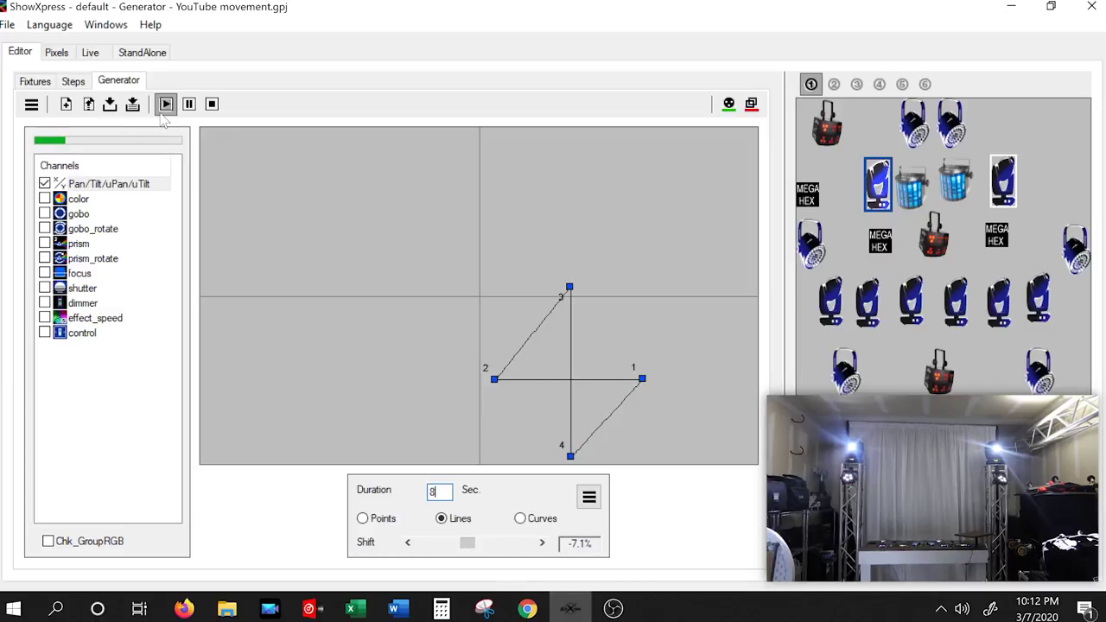
click(520, 518)
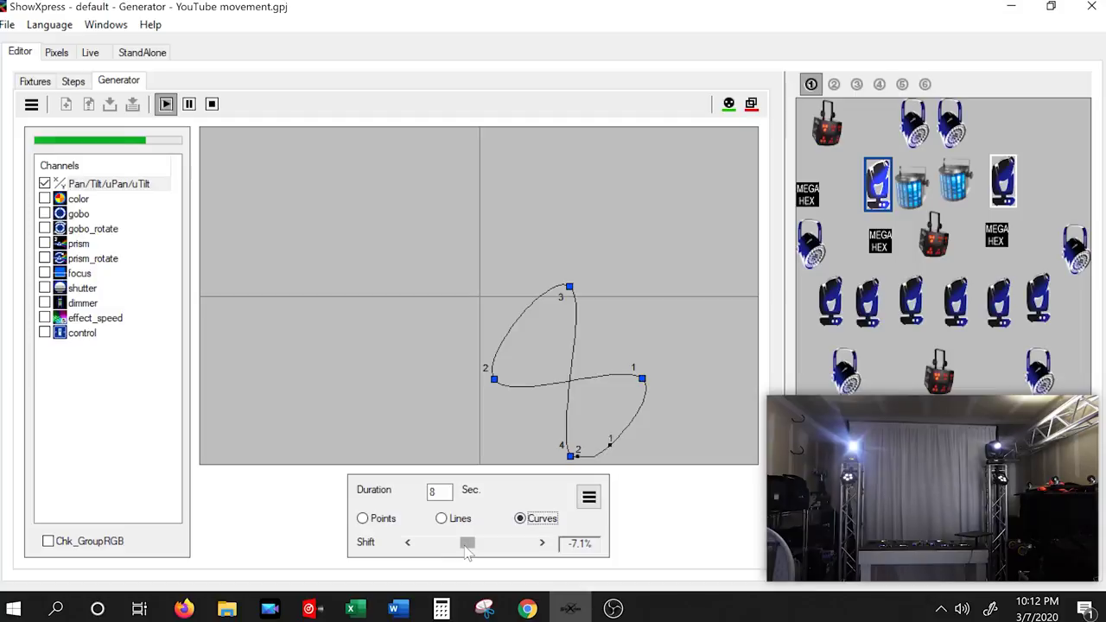
click(212, 104)
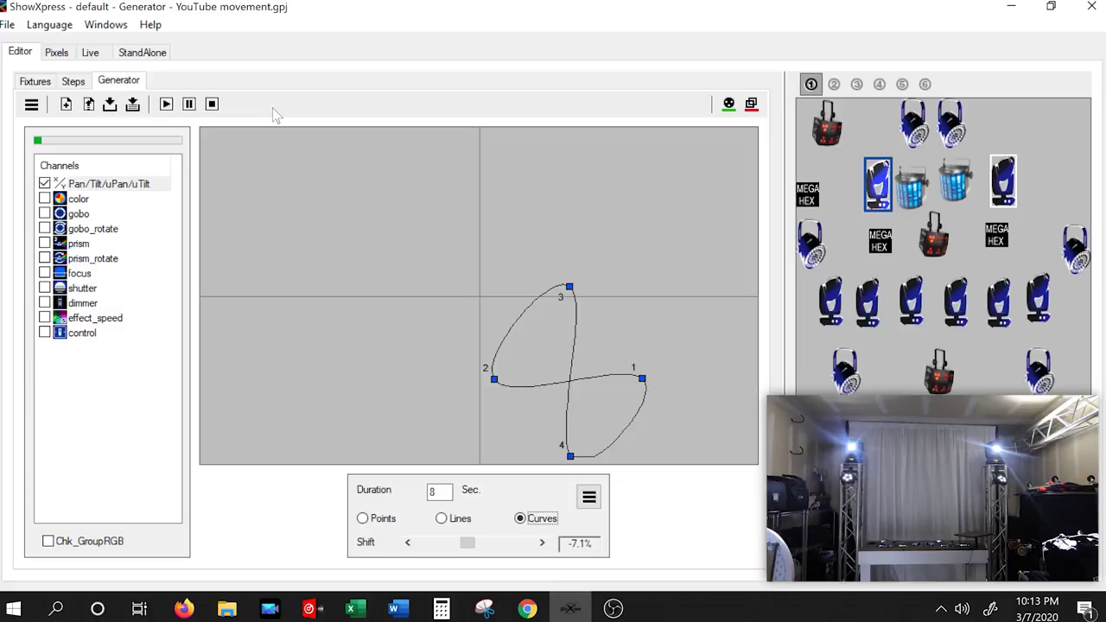
Switch to the Live view and show the inno movements page in place of the Youtube Movements page
click(96, 56)
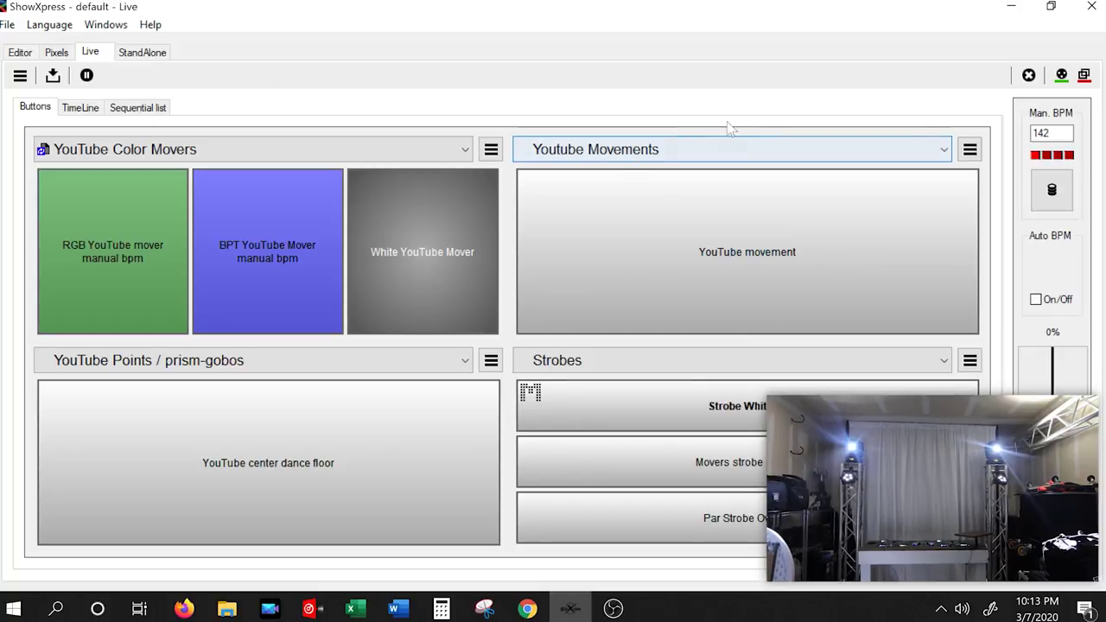
click(901, 157)
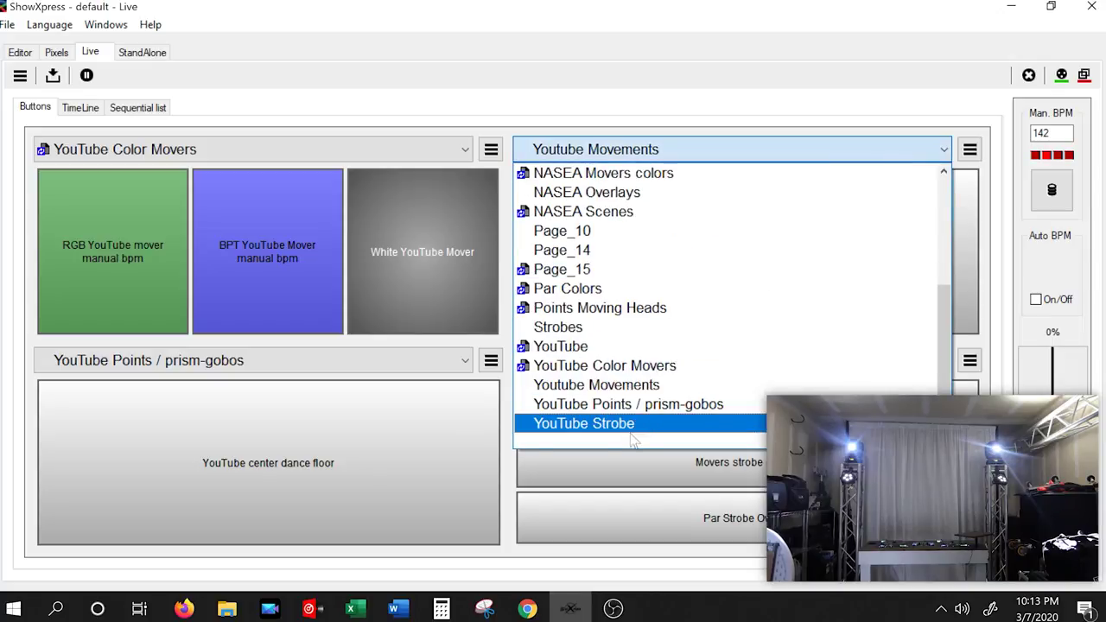
scroll(649, 264, up, 1)
scroll(648, 264, up, 3)
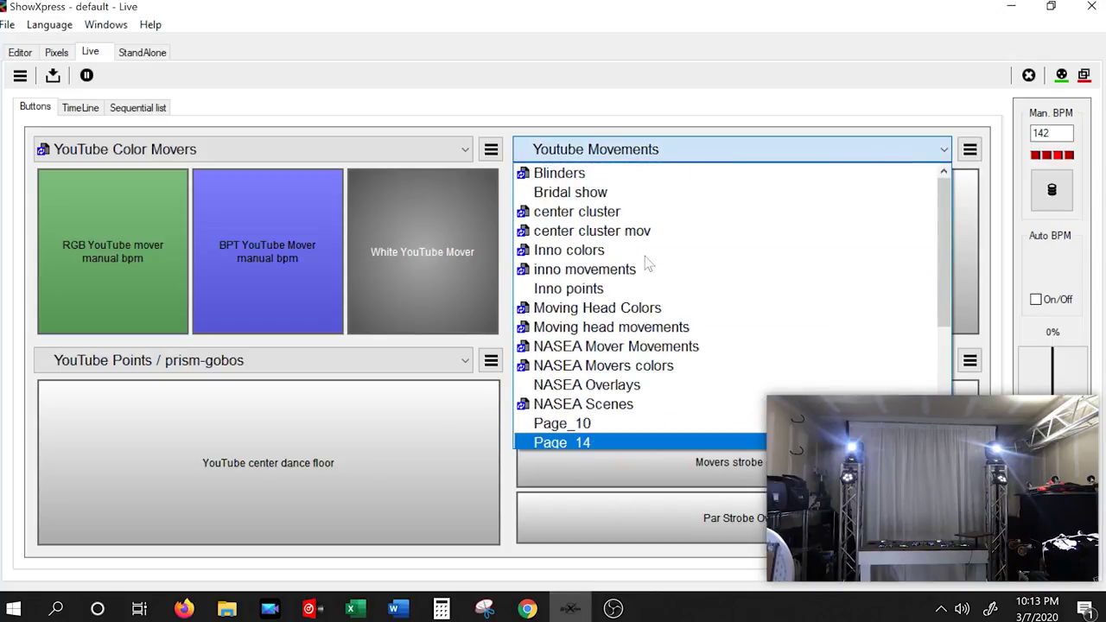
click(596, 269)
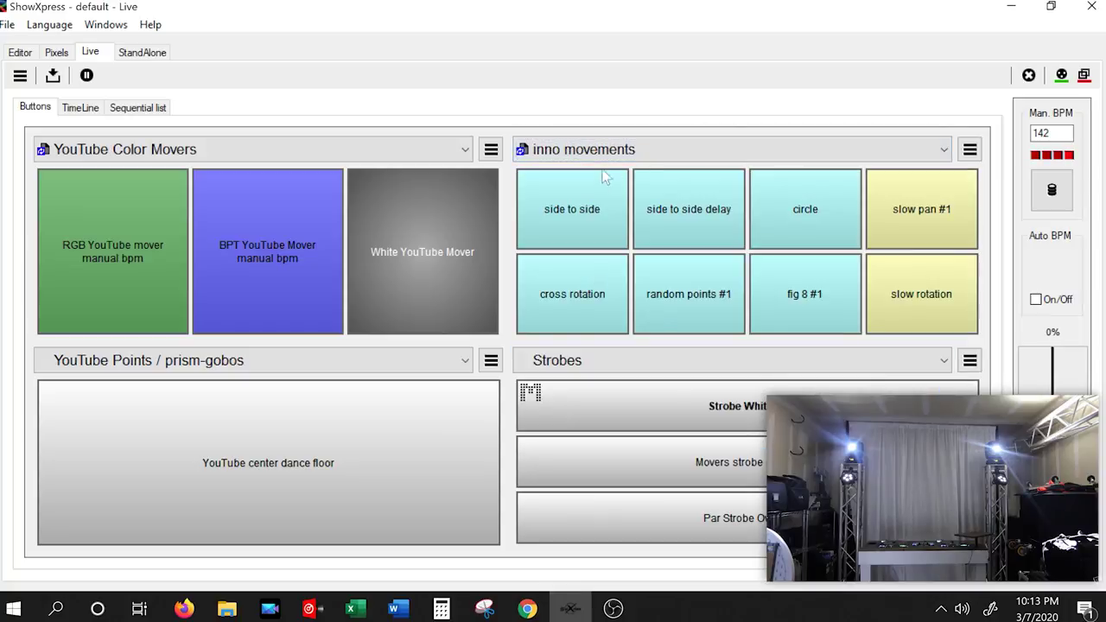
Run the side to side, side to side delay, circle, cross rotation, random points #1 and fig 8 #1 movements in turn
click(558, 215)
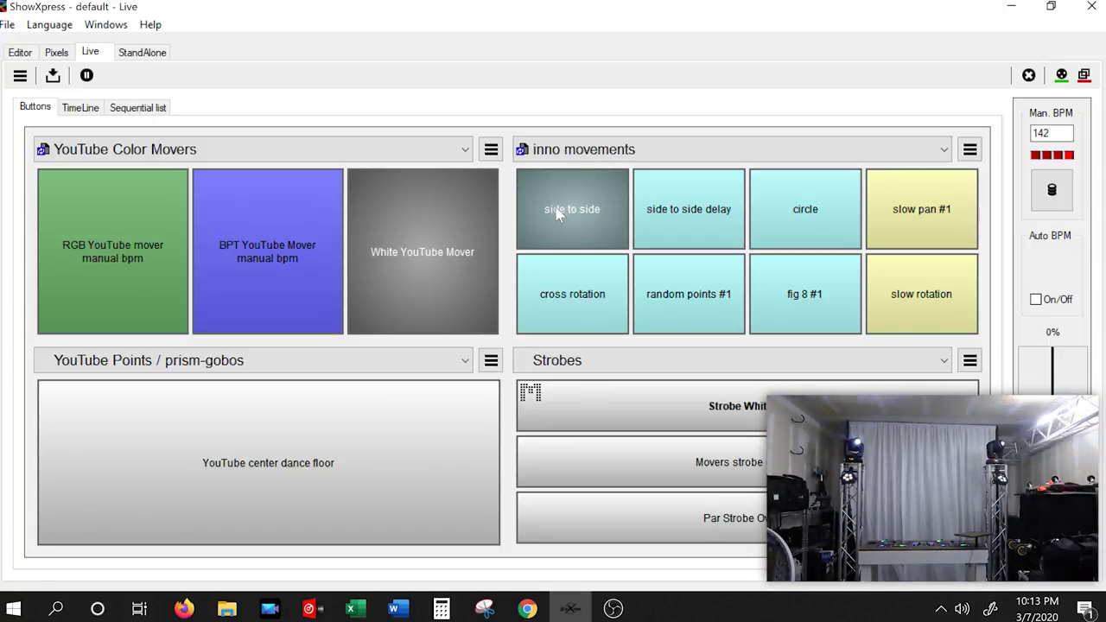
click(685, 230)
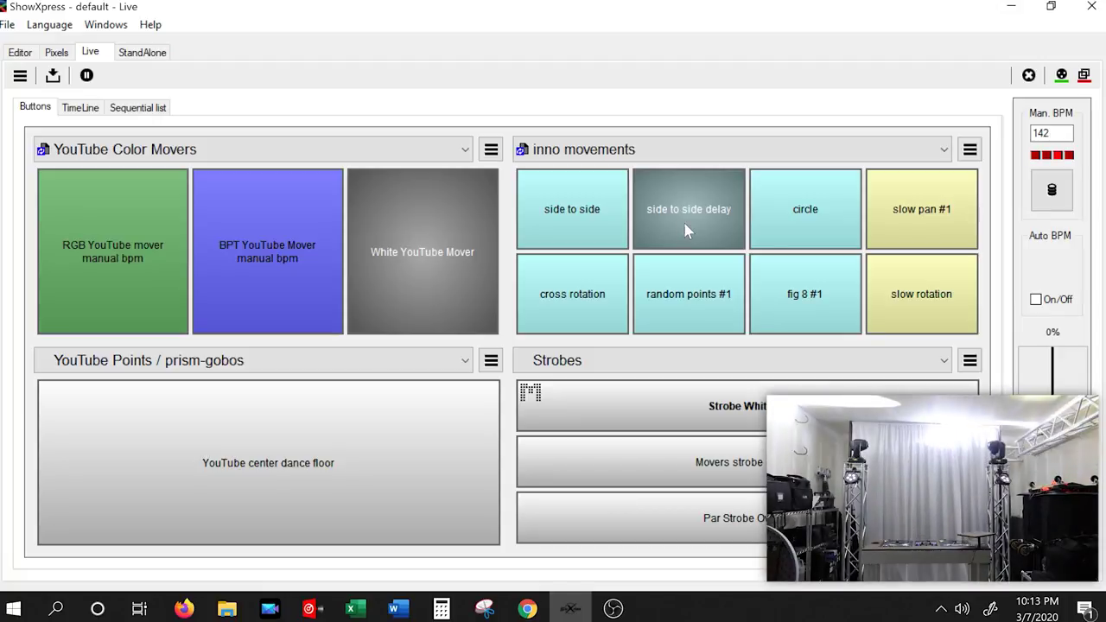
click(772, 213)
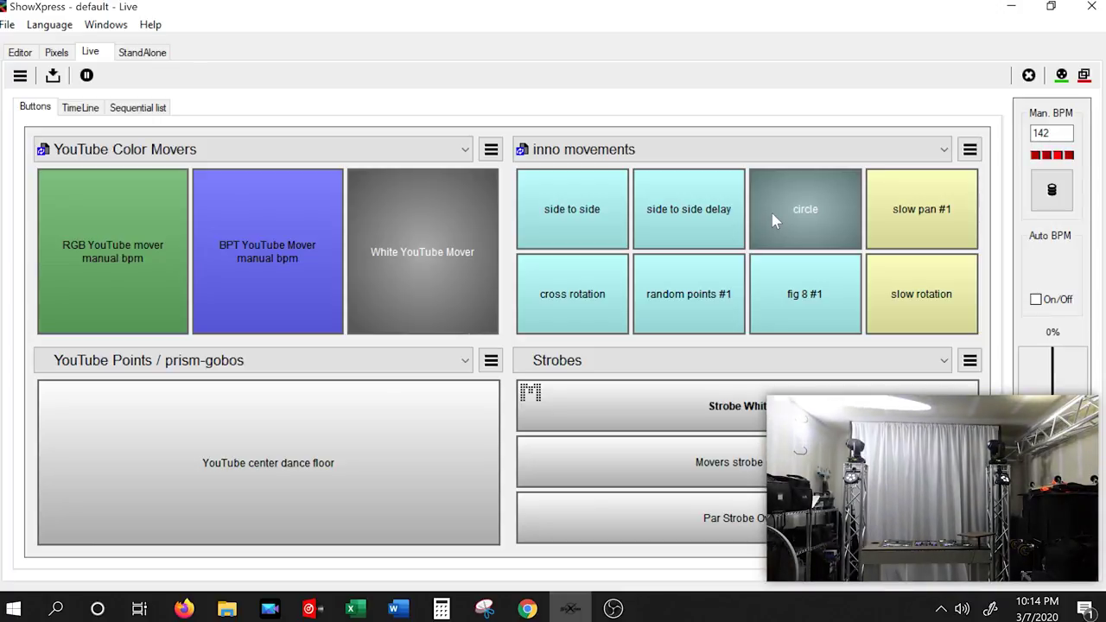
click(557, 282)
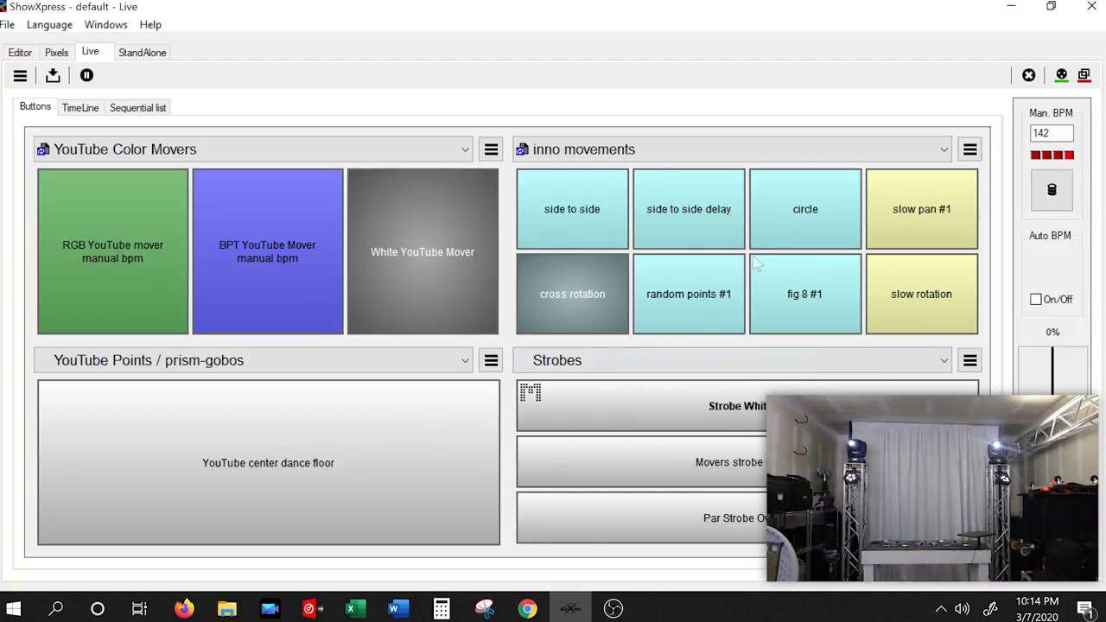
click(680, 299)
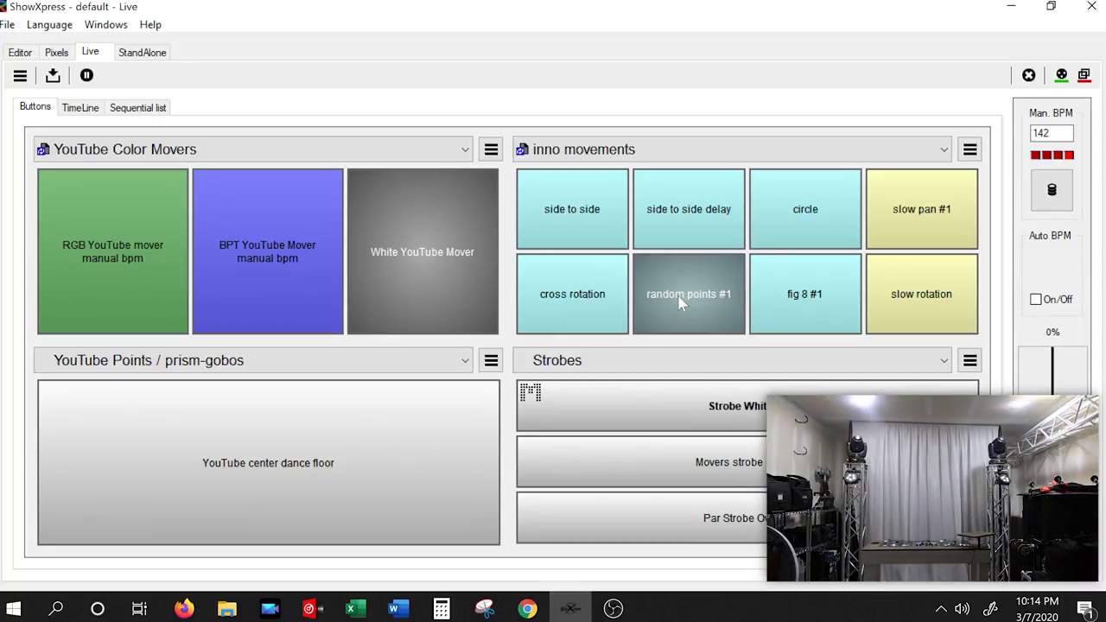
click(784, 298)
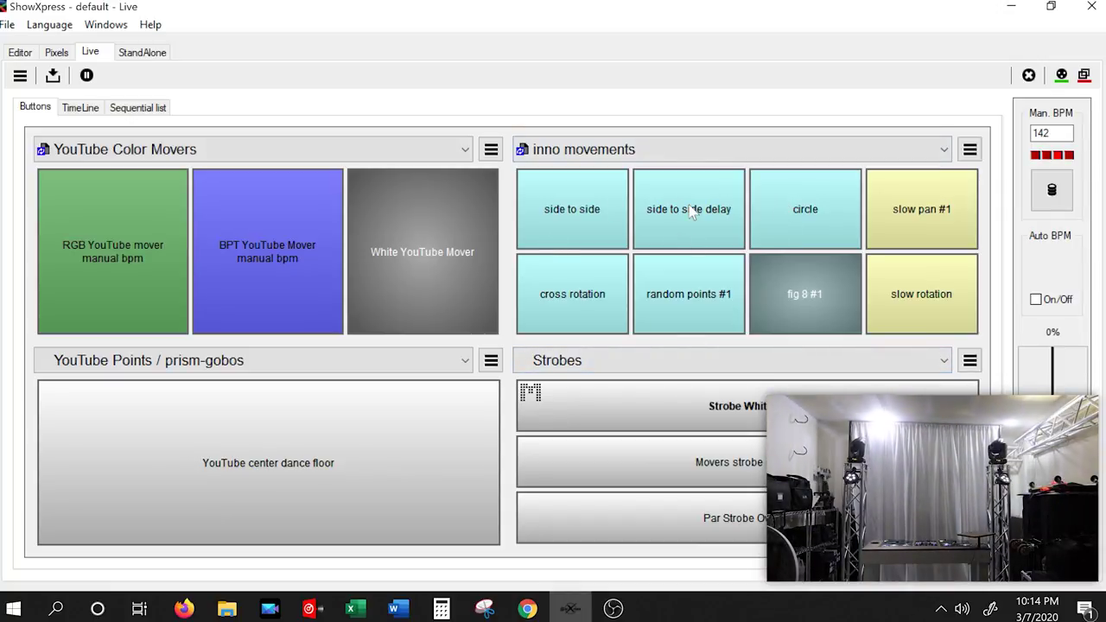
Combine the side to side and cross rotation movements with the BPT and RGB color buttons, and return to White YouTube Mover
click(605, 209)
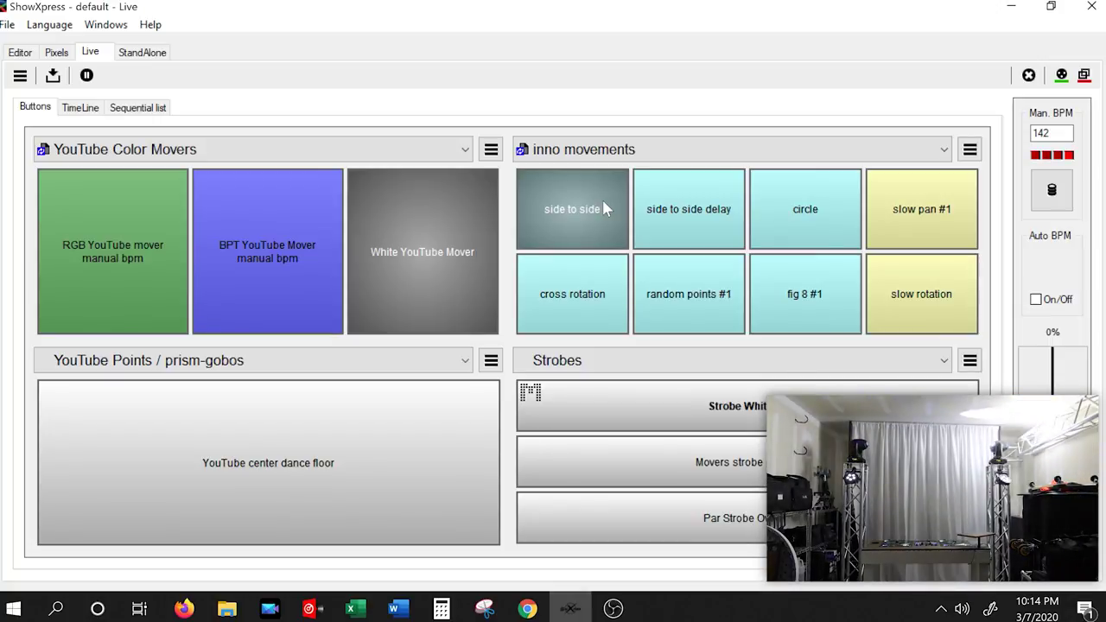
click(575, 294)
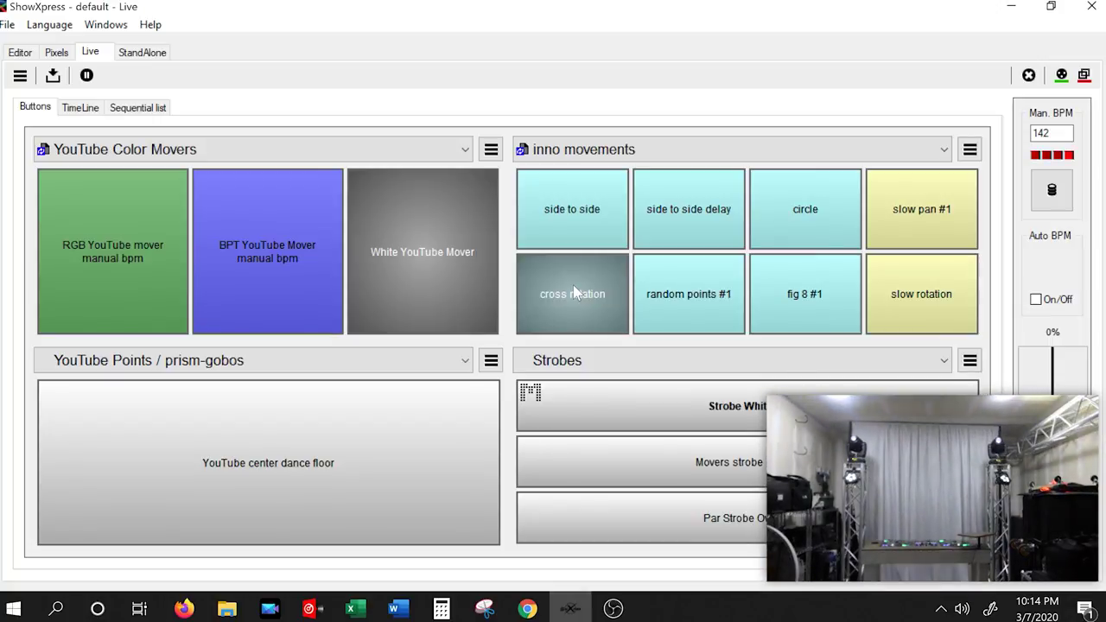
click(273, 291)
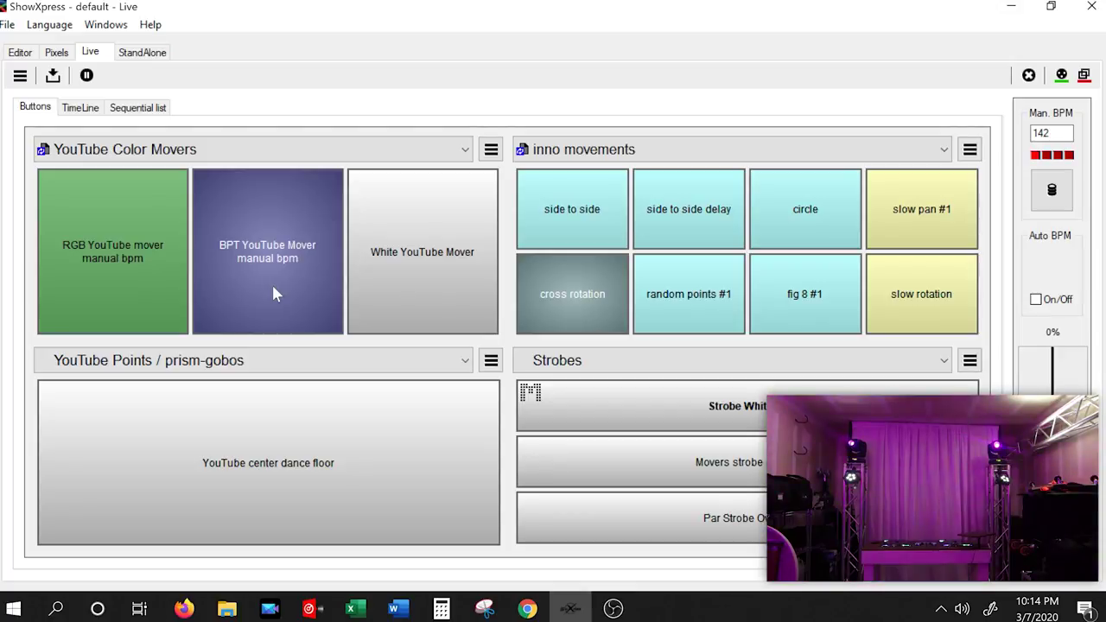
click(111, 246)
click(576, 245)
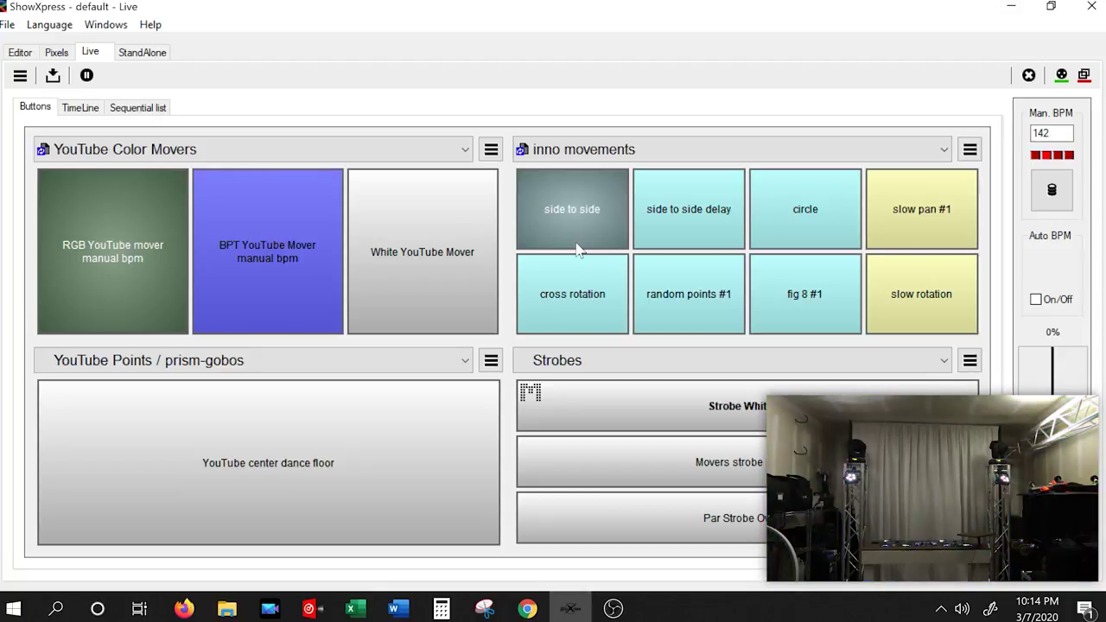
click(426, 244)
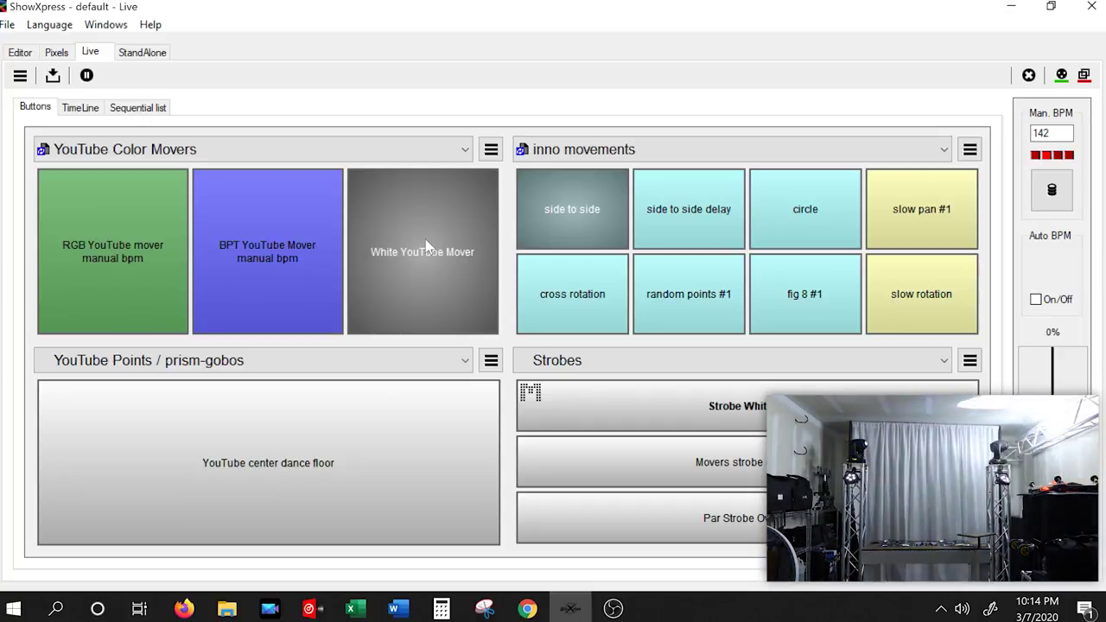
Run the slow pan #1 and slow rotation movements with the white scene, and turn the movement off
click(945, 224)
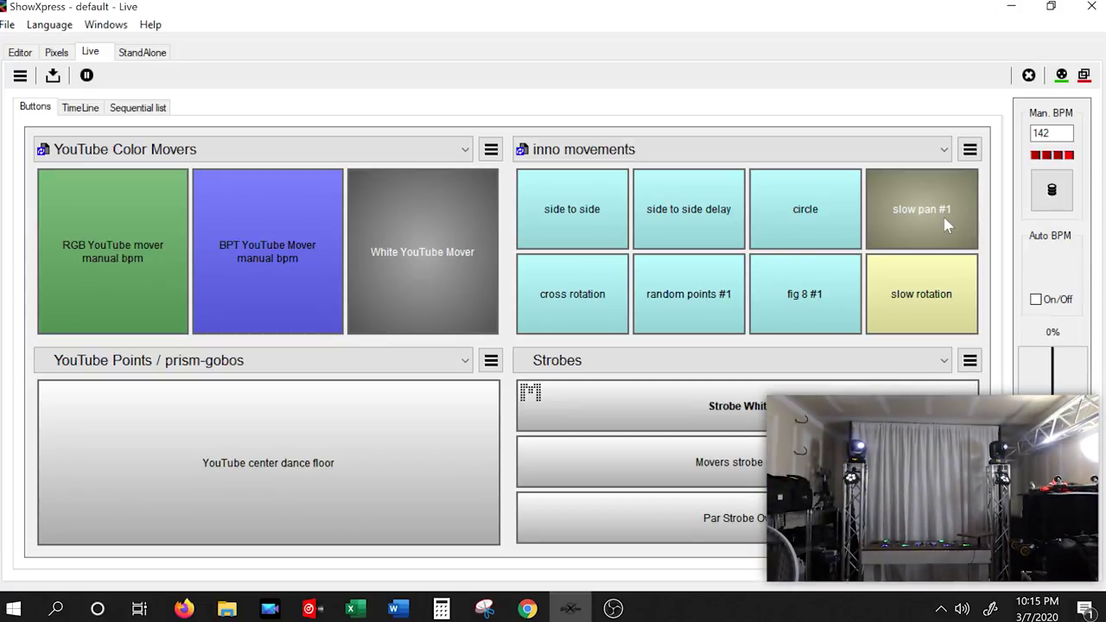
click(914, 282)
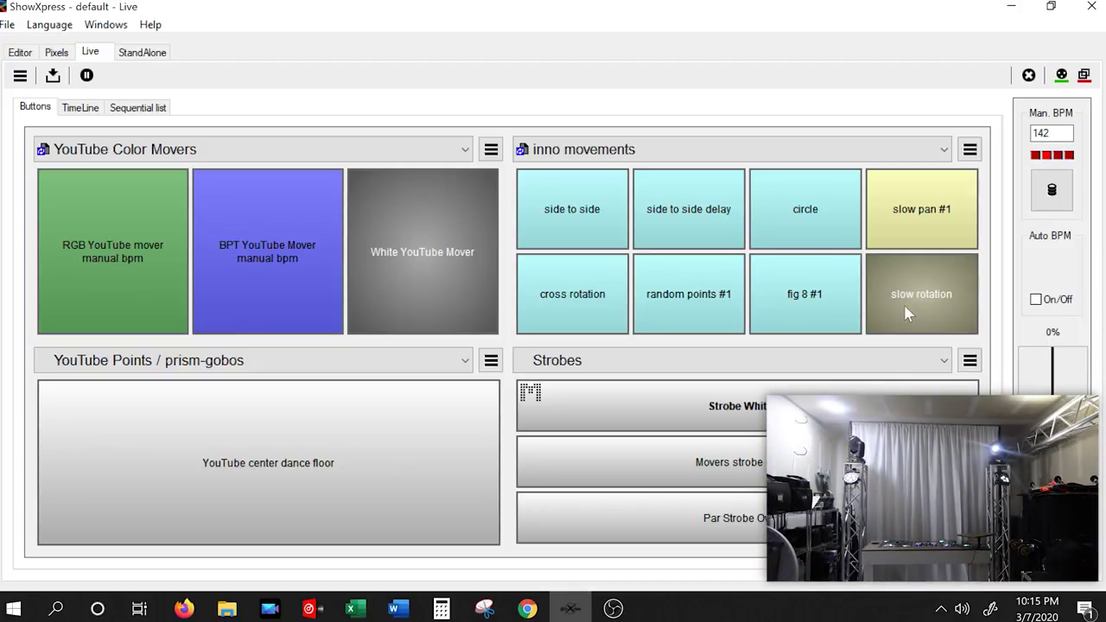
click(906, 313)
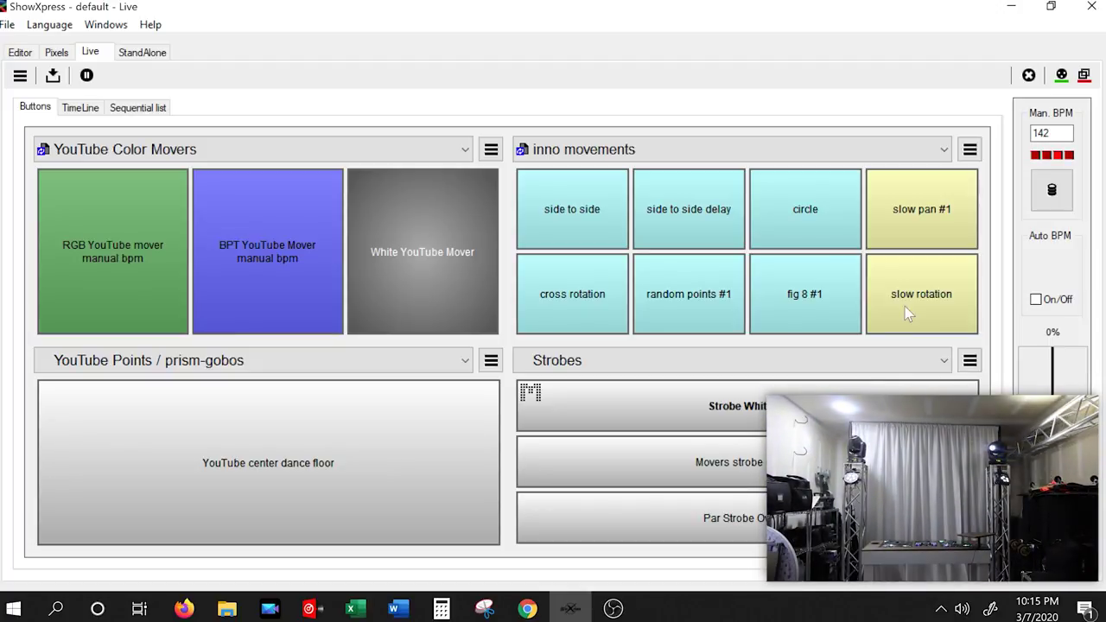
Replace the inno movements page with the Youtube Movements page, run the YouTube movement button to check it, and turn it off
click(20, 53)
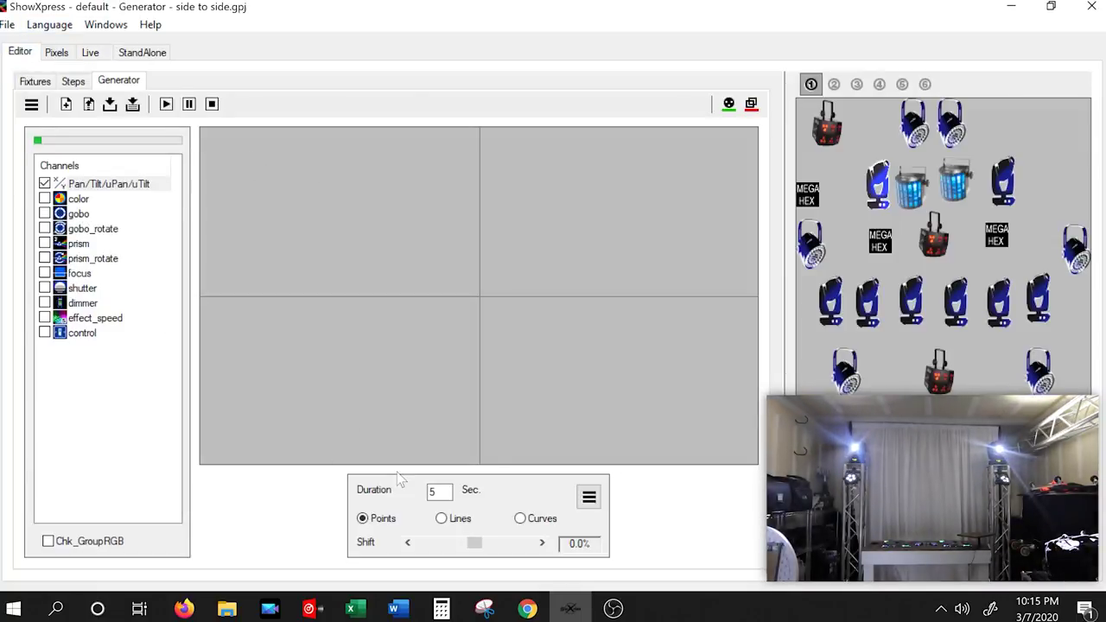
click(93, 55)
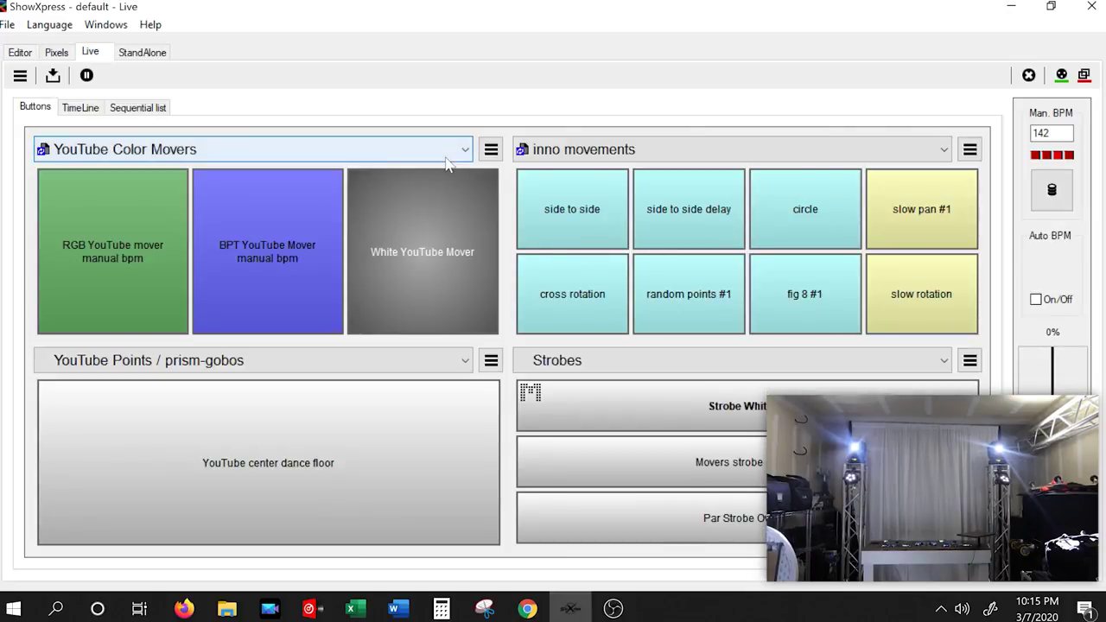
click(553, 152)
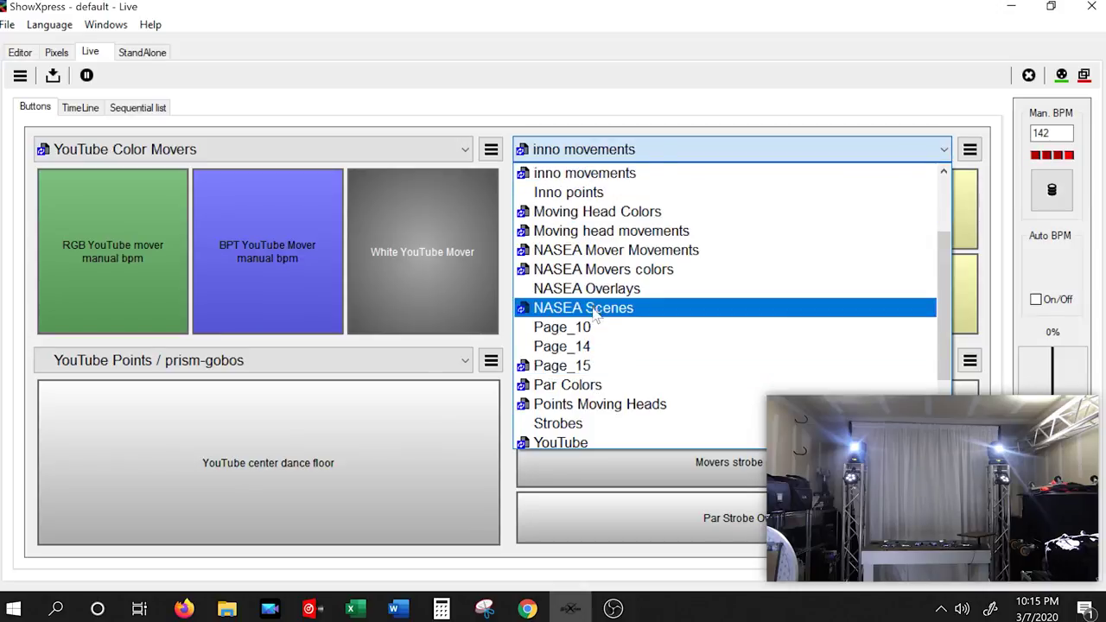
scroll(605, 363, down, 2)
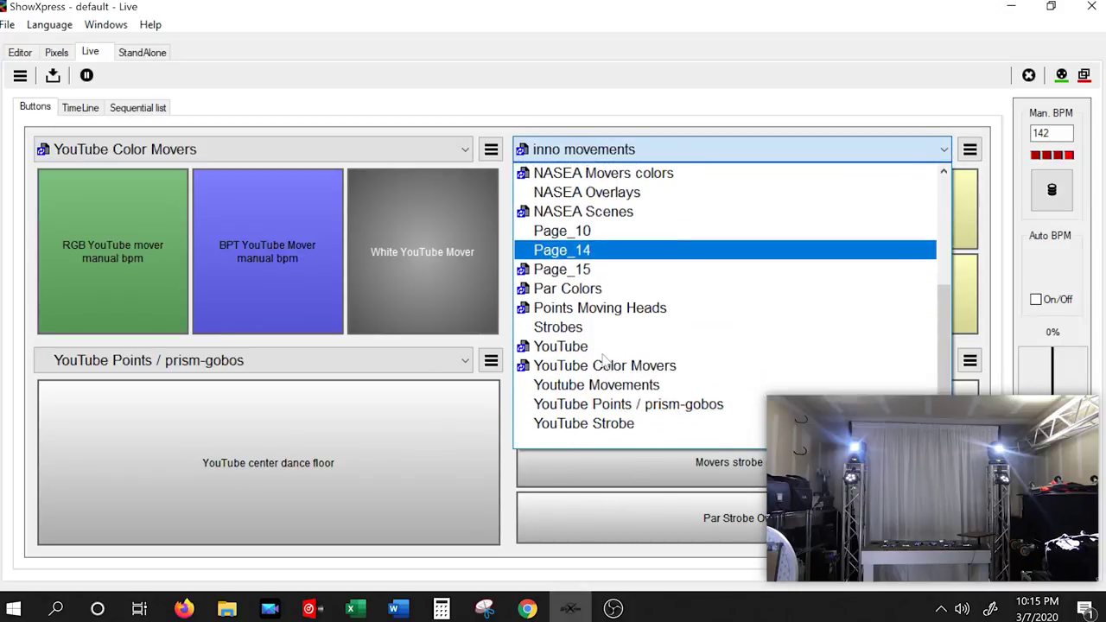
click(605, 385)
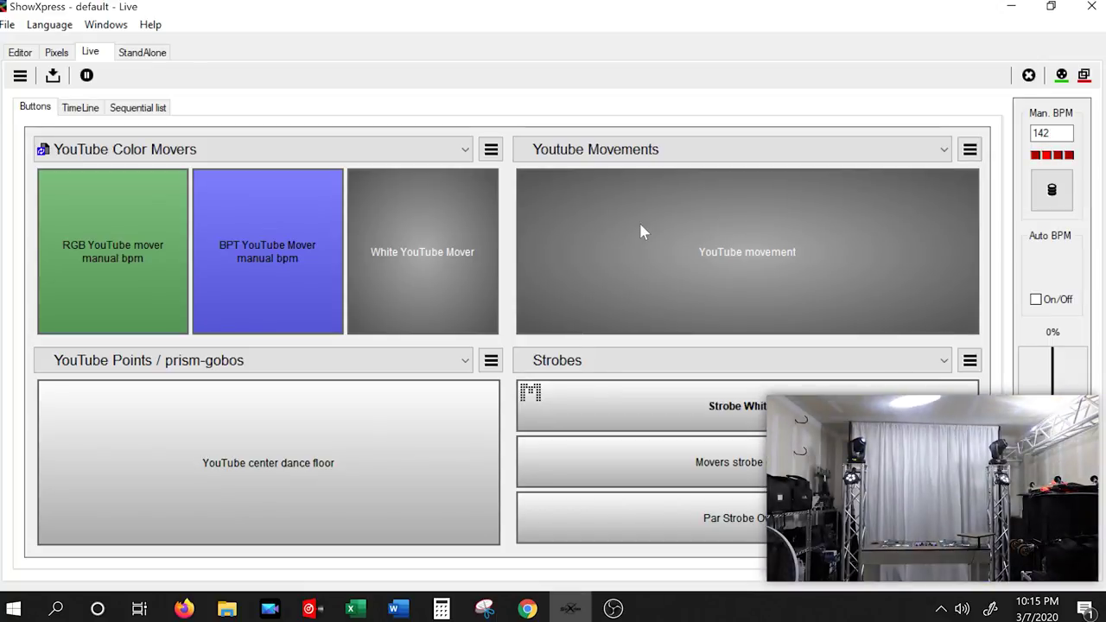
click(641, 227)
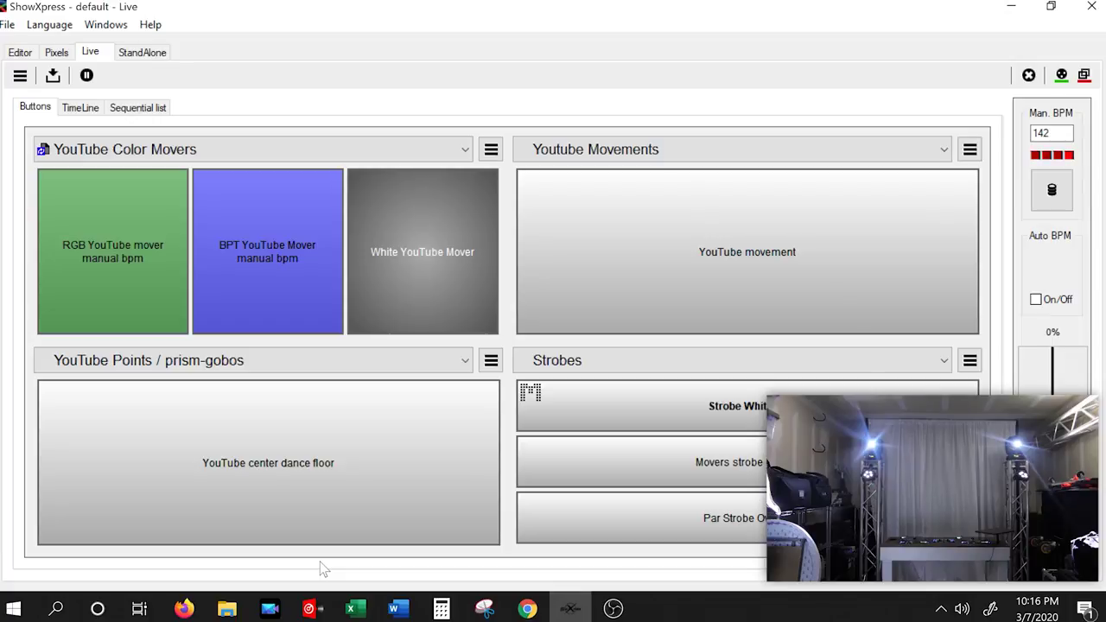
Turn the Movers strobe button on over the white scene to check it, and turn it off again
click(715, 469)
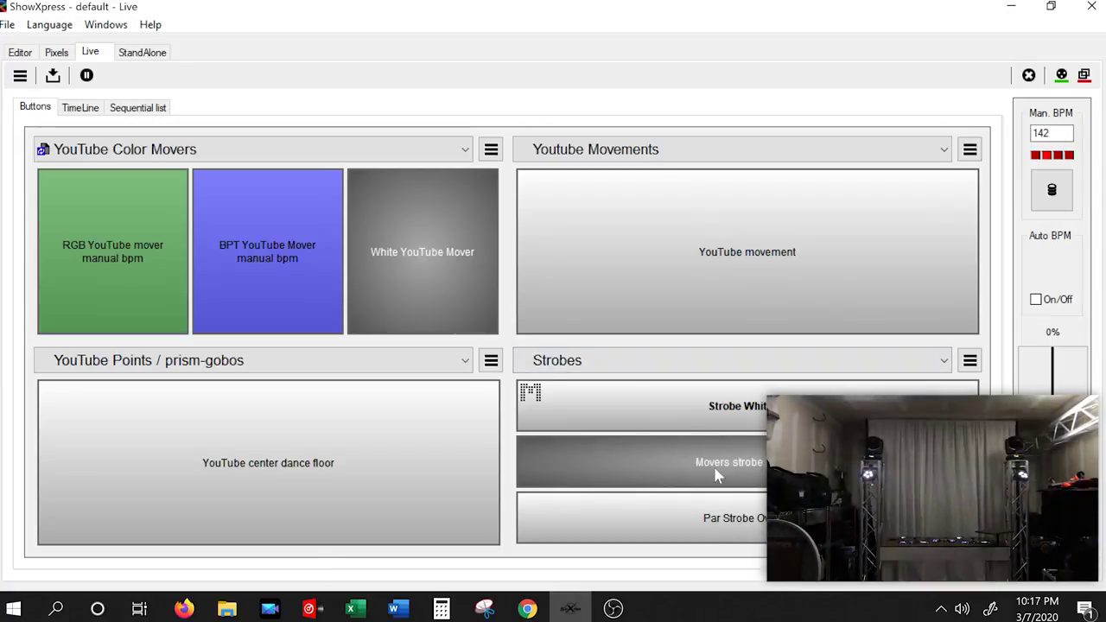
click(714, 470)
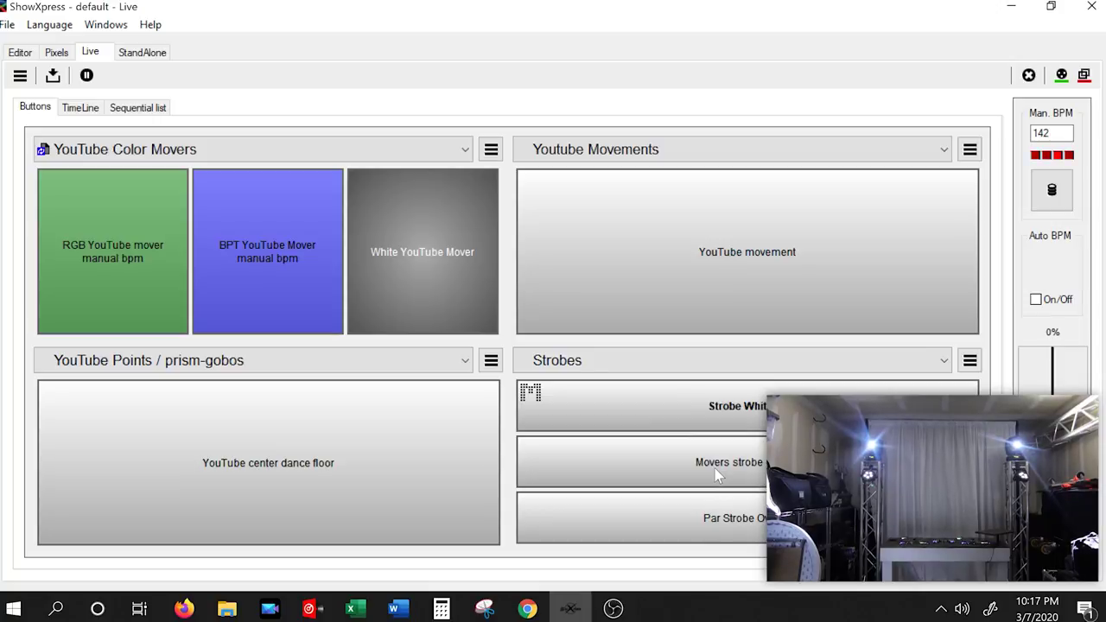
click(21, 52)
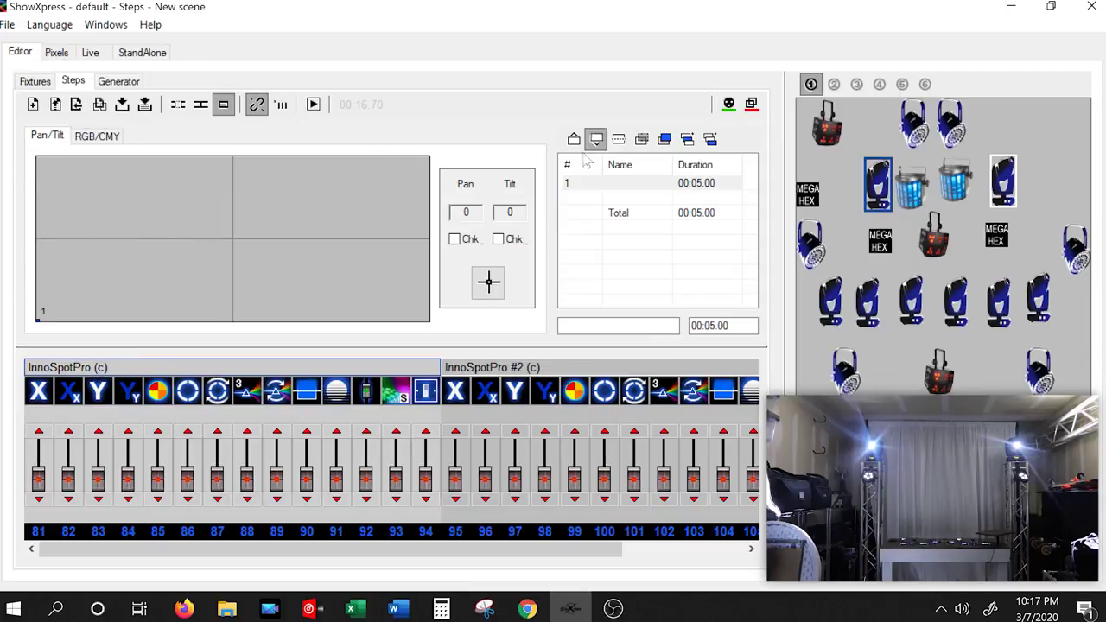
click(90, 53)
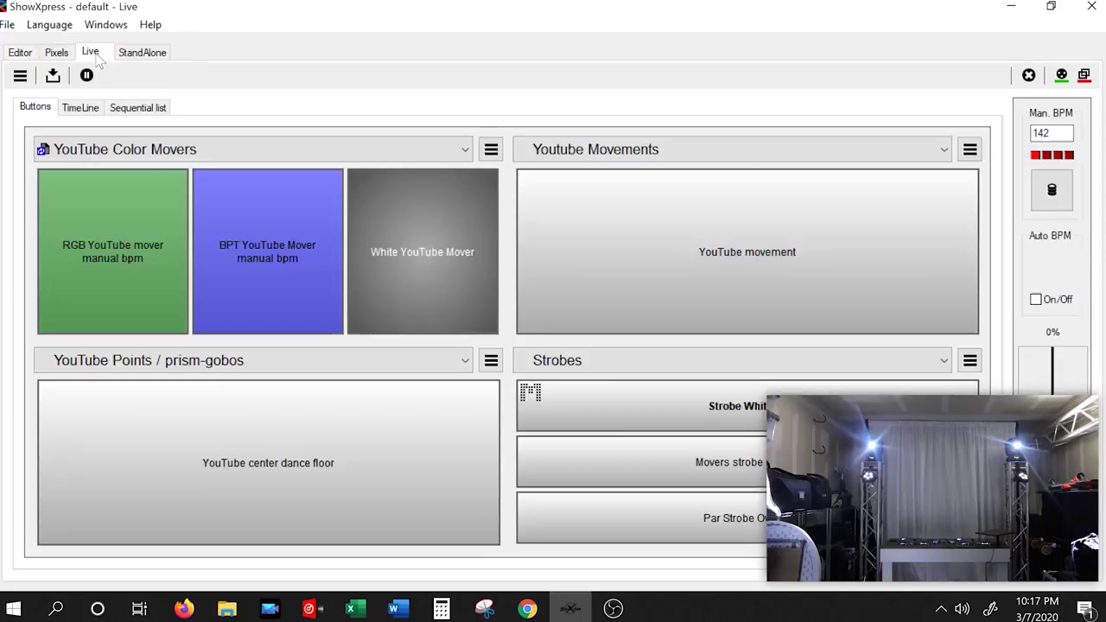
Try a pan value of 112 on the first InnoSpotPro in the new scene, and disable its pan and fine pan channels
click(21, 52)
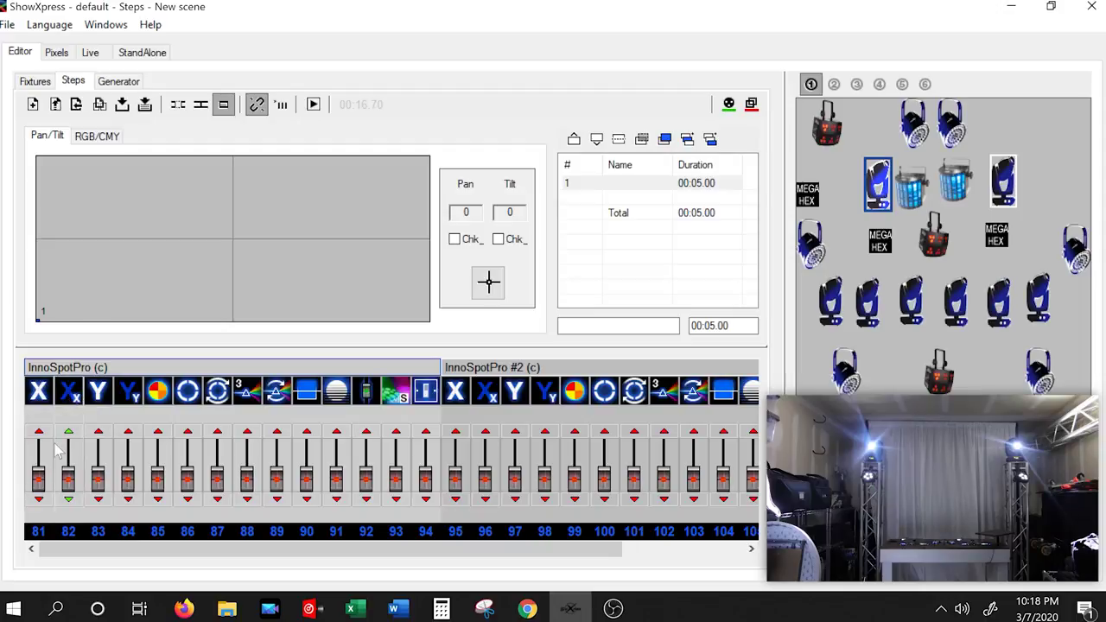
drag(38, 478, 38, 469)
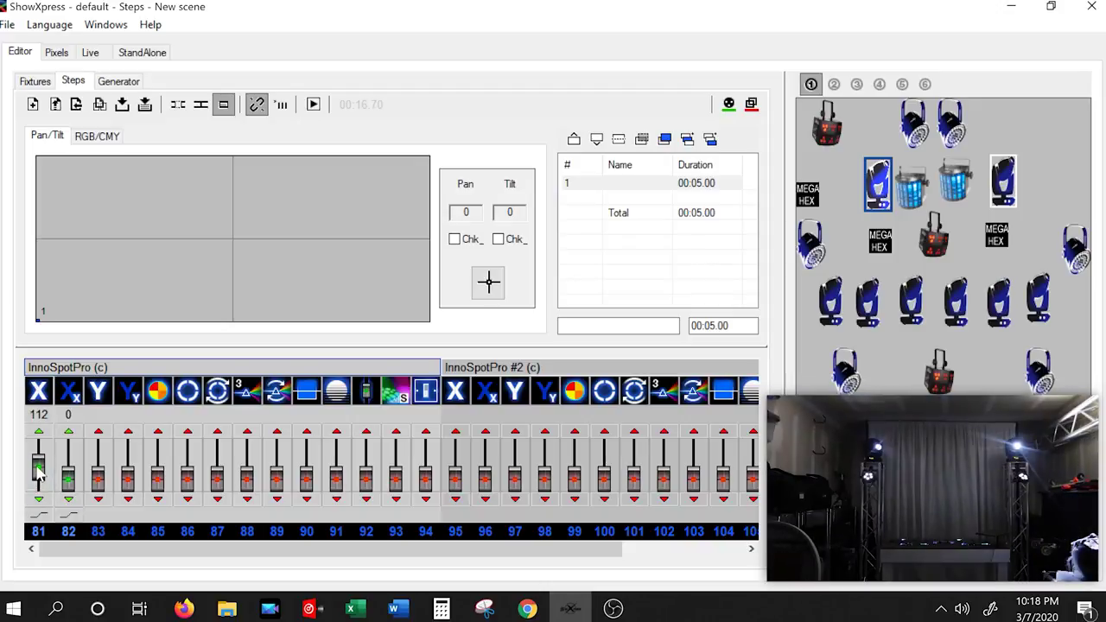
mouse_move(71, 482)
mouse_down()
mouse_move(69, 391)
mouse_move(73, 555)
mouse_move(73, 471)
mouse_up()
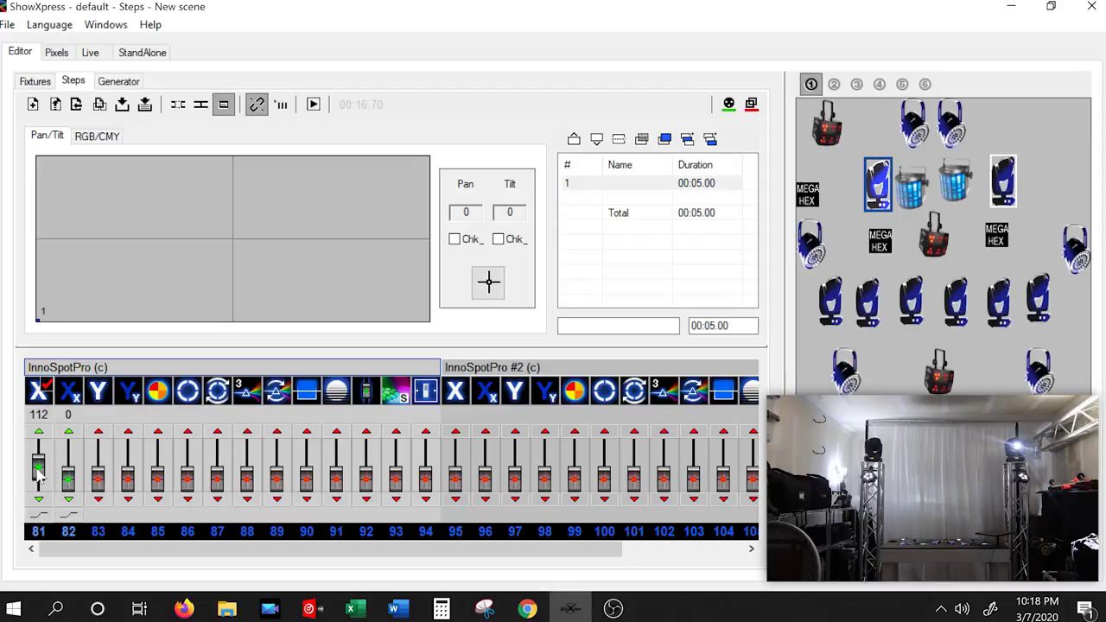
right_click(38, 500)
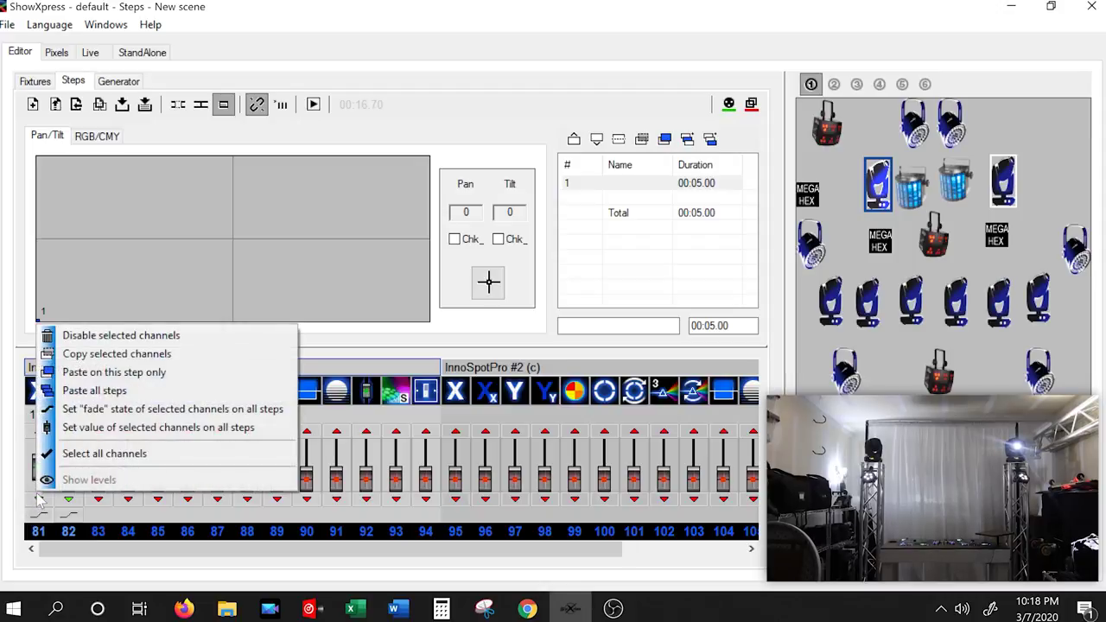
click(95, 335)
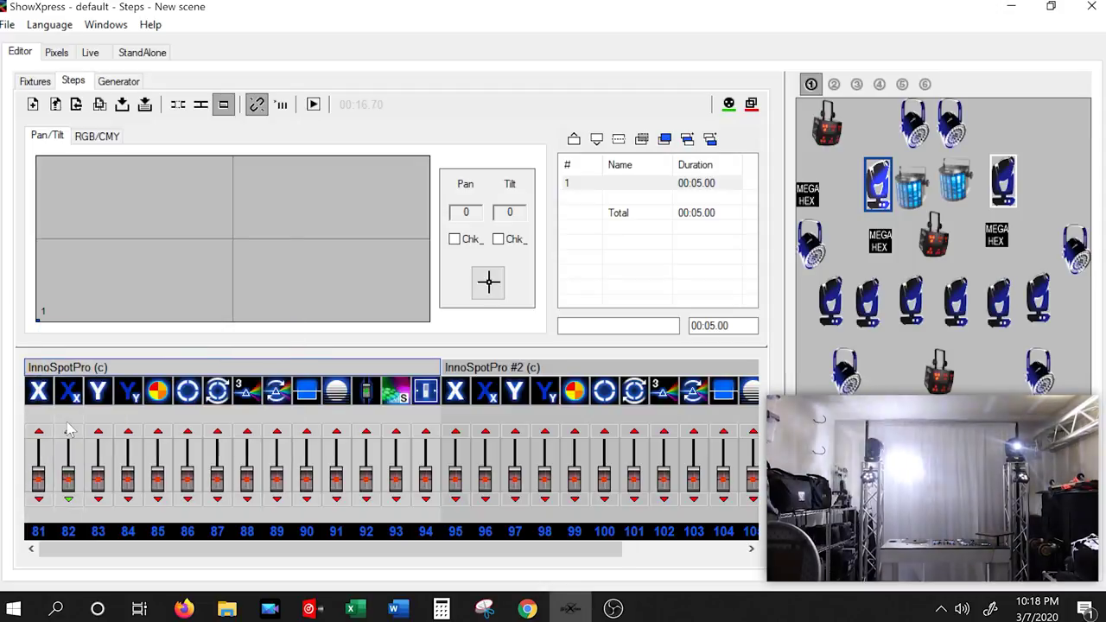
right_click(75, 389)
click(128, 246)
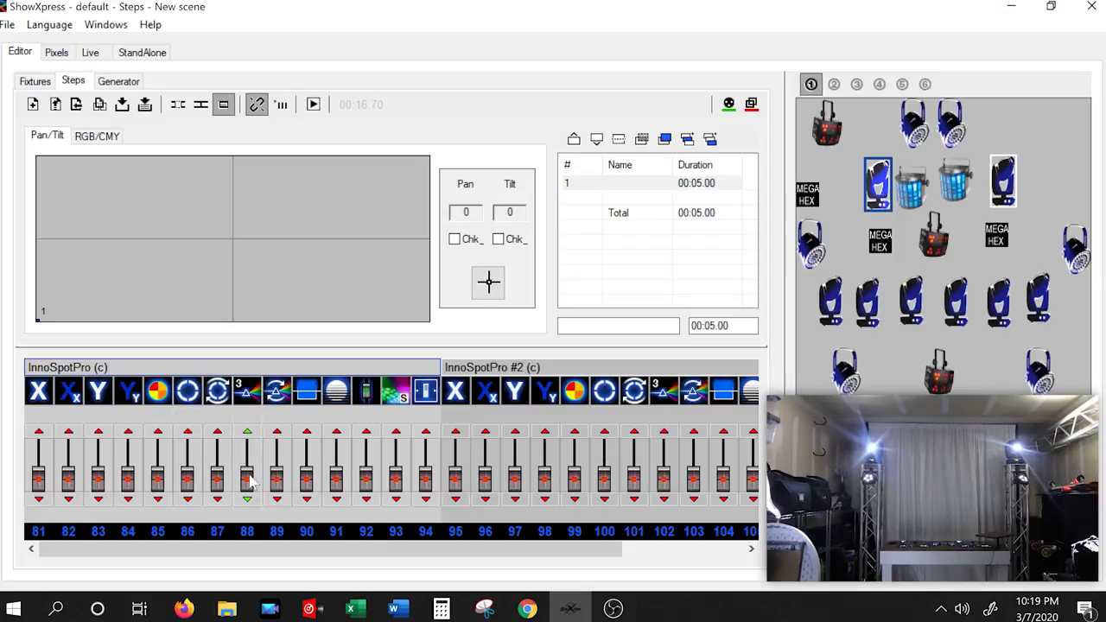
Link the two InnoSpotPro heads and set their prism channels to 255, comparing the beams with the prism at 0
drag(248, 482, 247, 445)
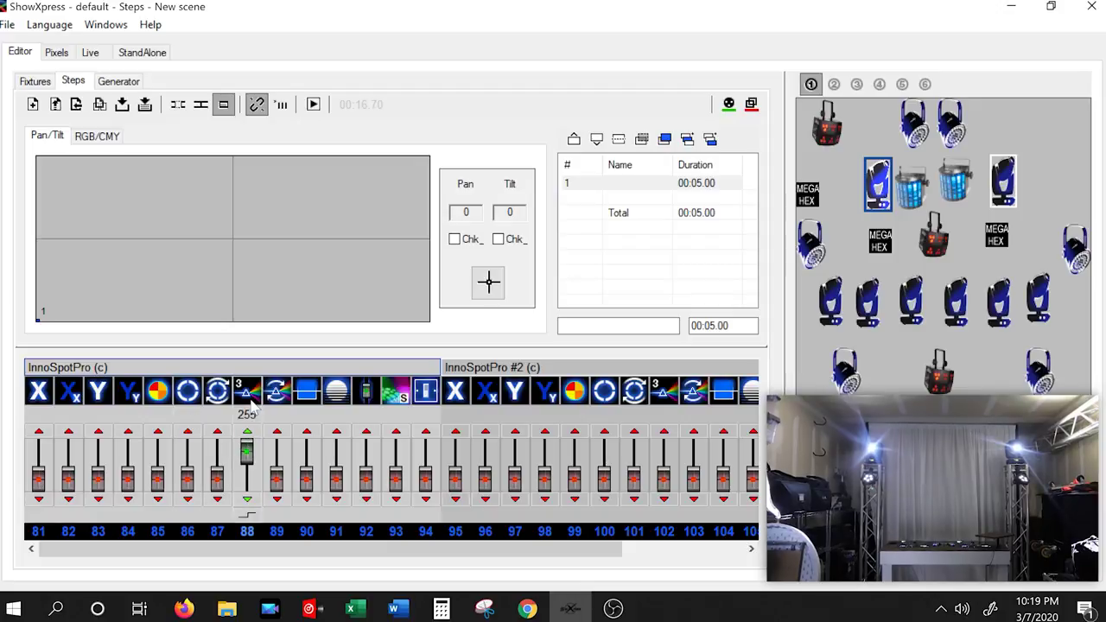
click(257, 104)
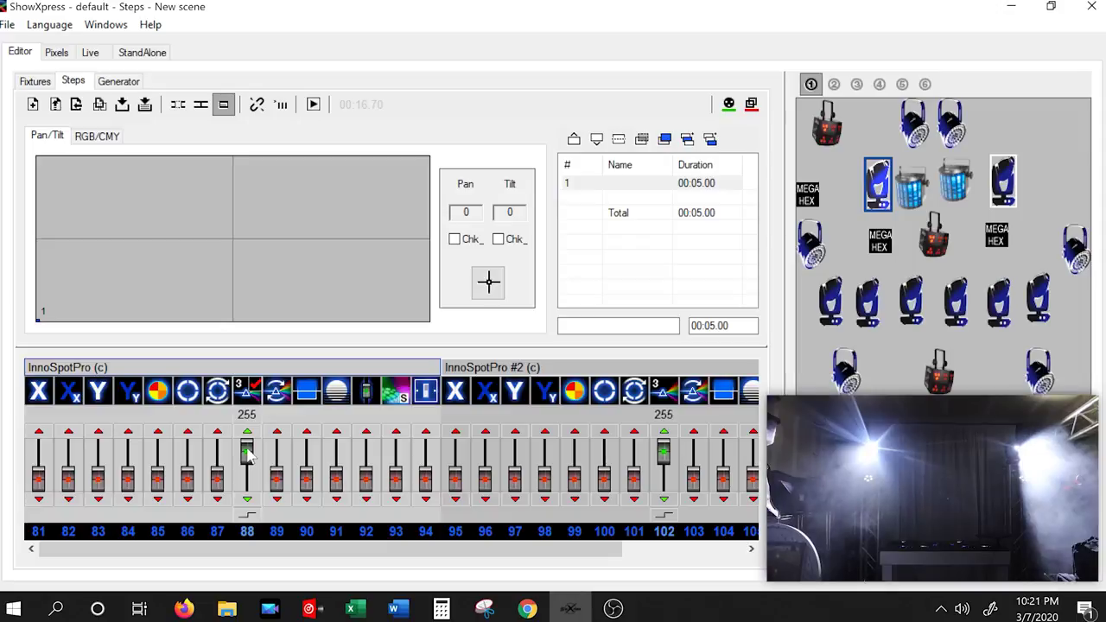
drag(247, 455, 247, 500)
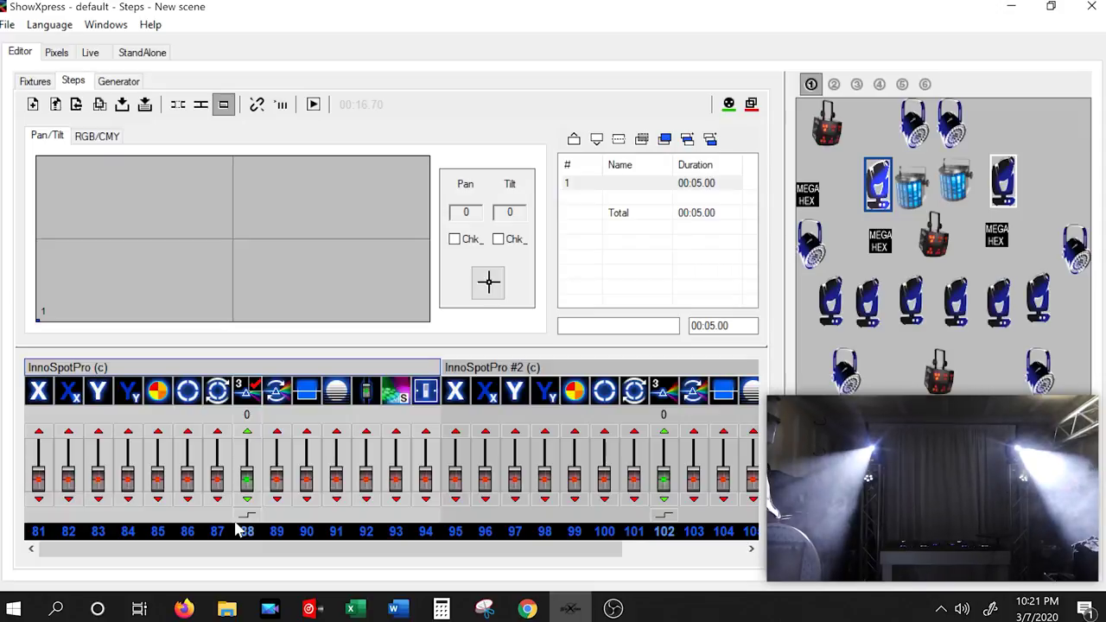
drag(245, 499, 257, 410)
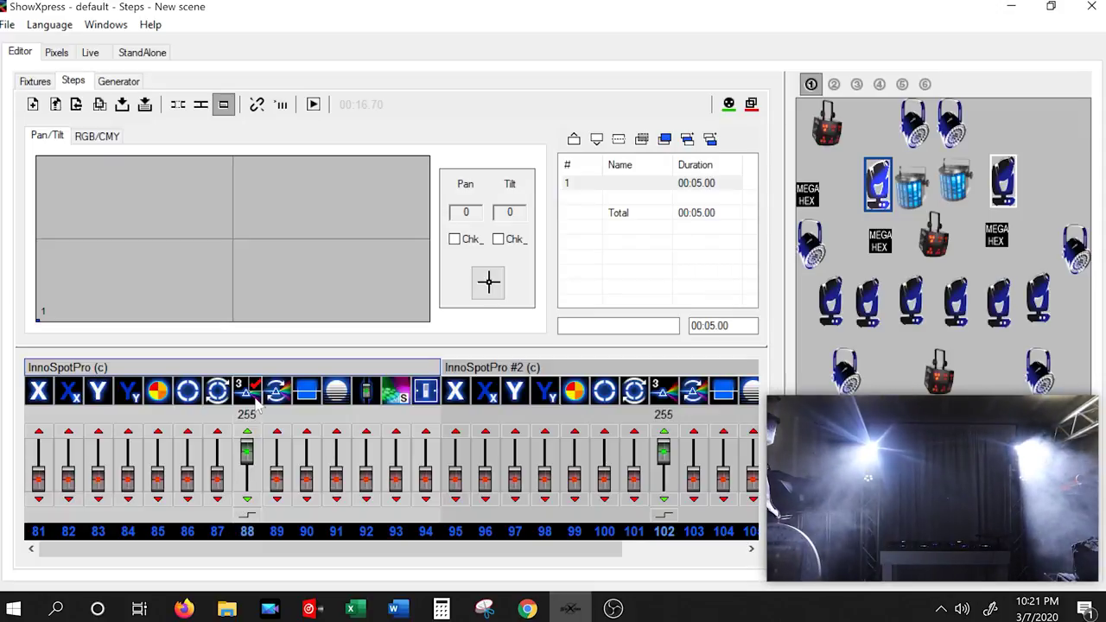
drag(248, 450, 251, 554)
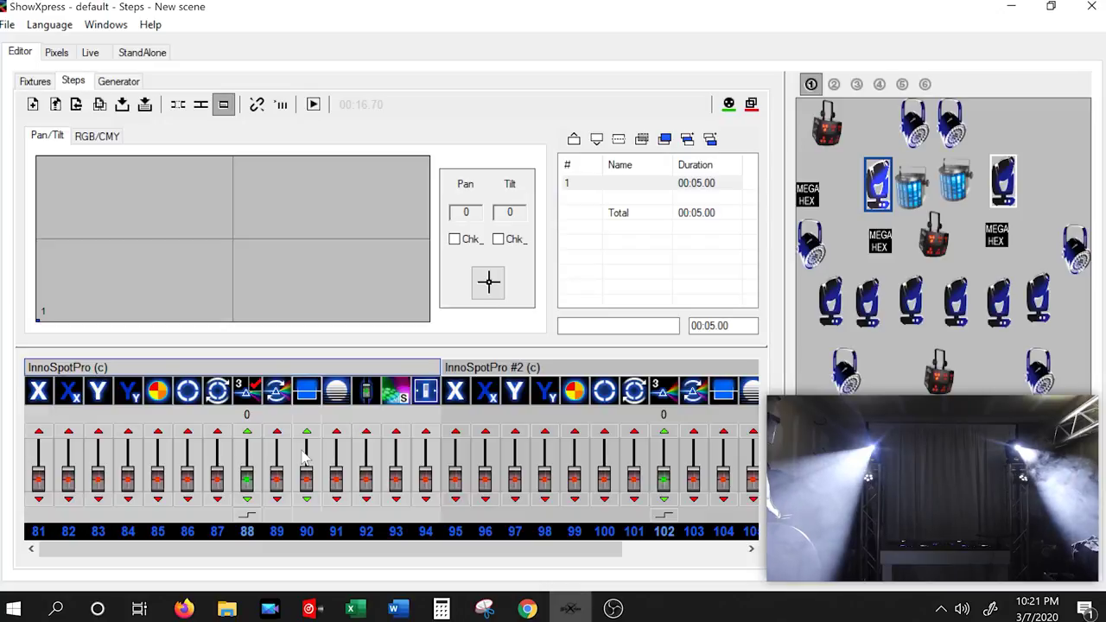
drag(247, 478, 252, 439)
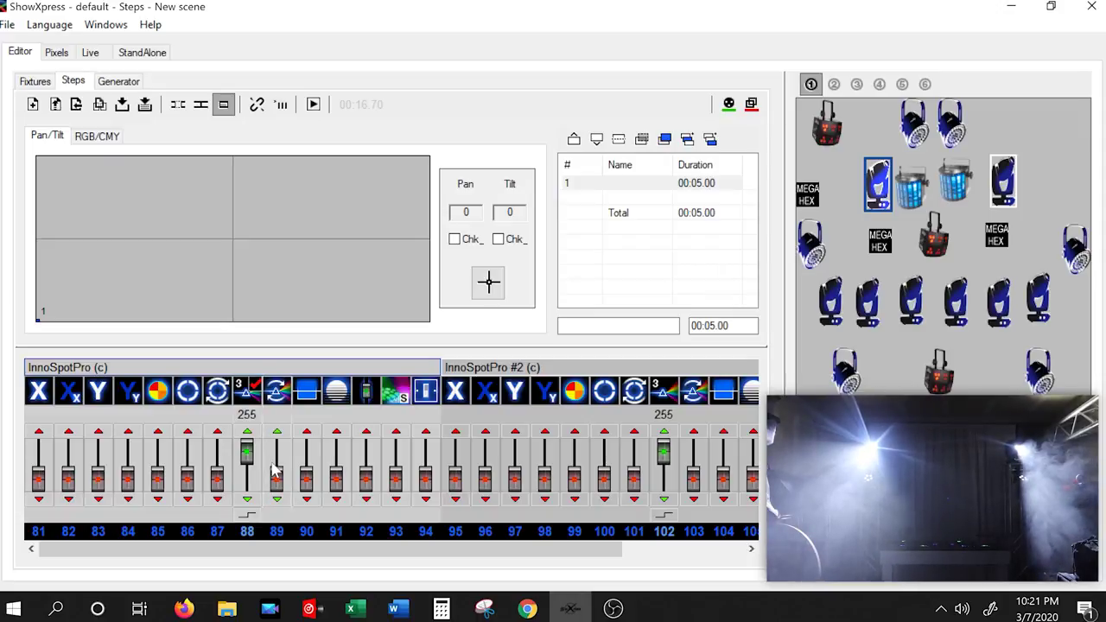
Set the prism rotation to 178 on both InnoSpotPro heads, trying values between 175 and 190 to compare rotation
drag(276, 482, 277, 462)
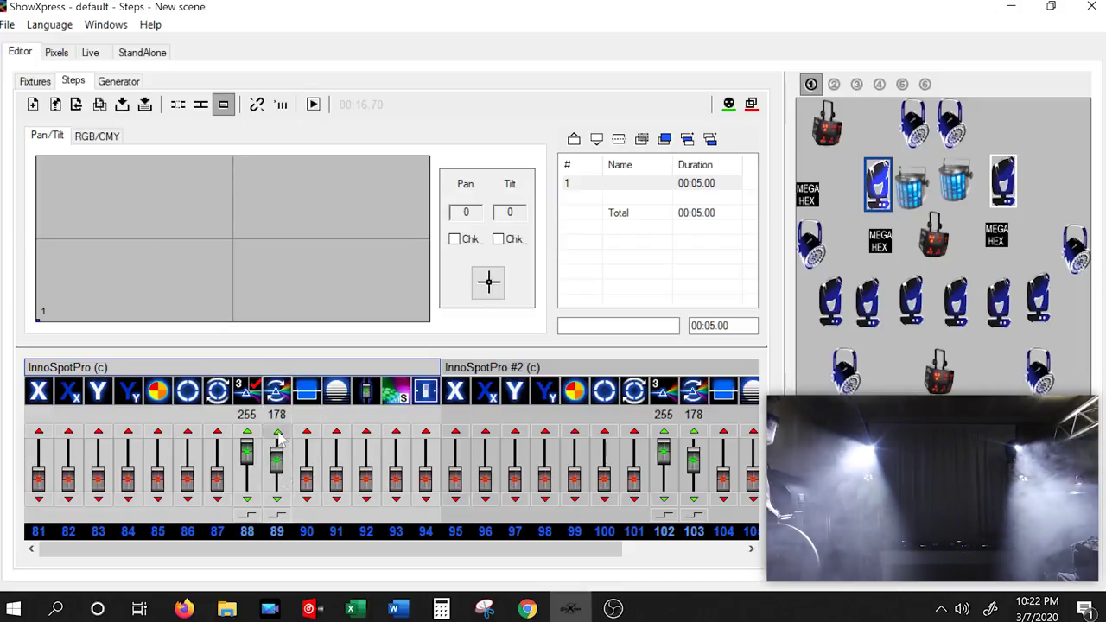
click(279, 439)
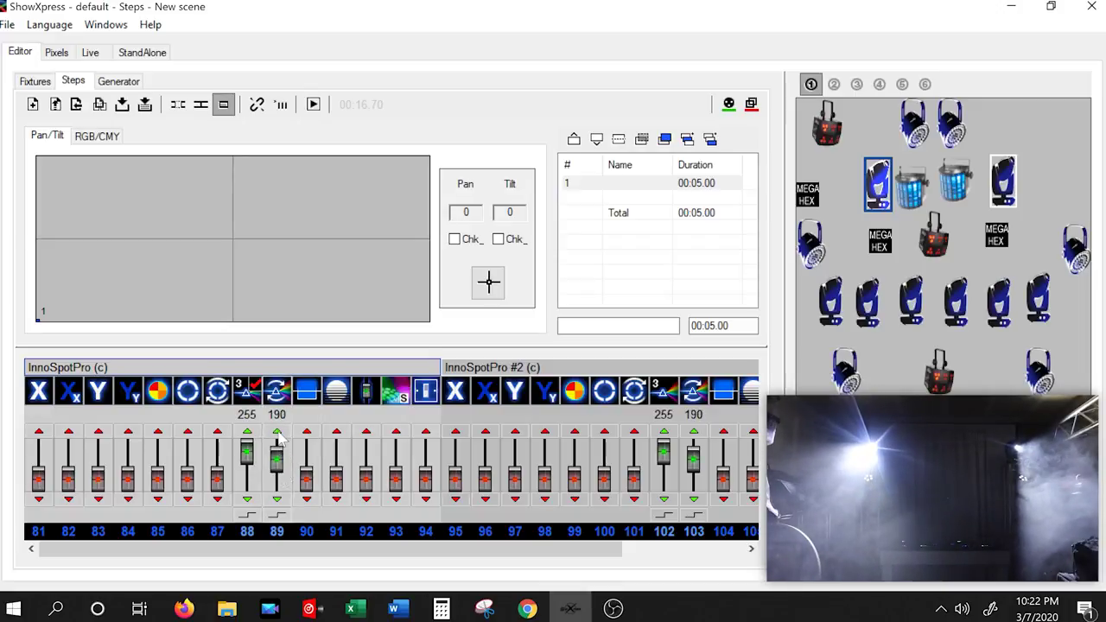
click(275, 501)
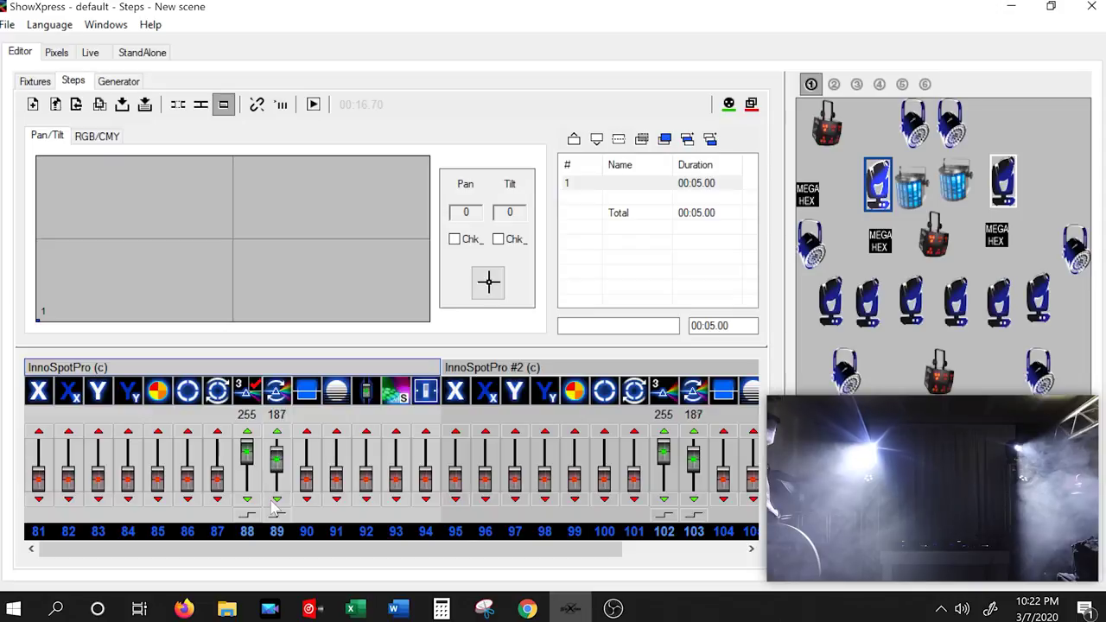
click(275, 500)
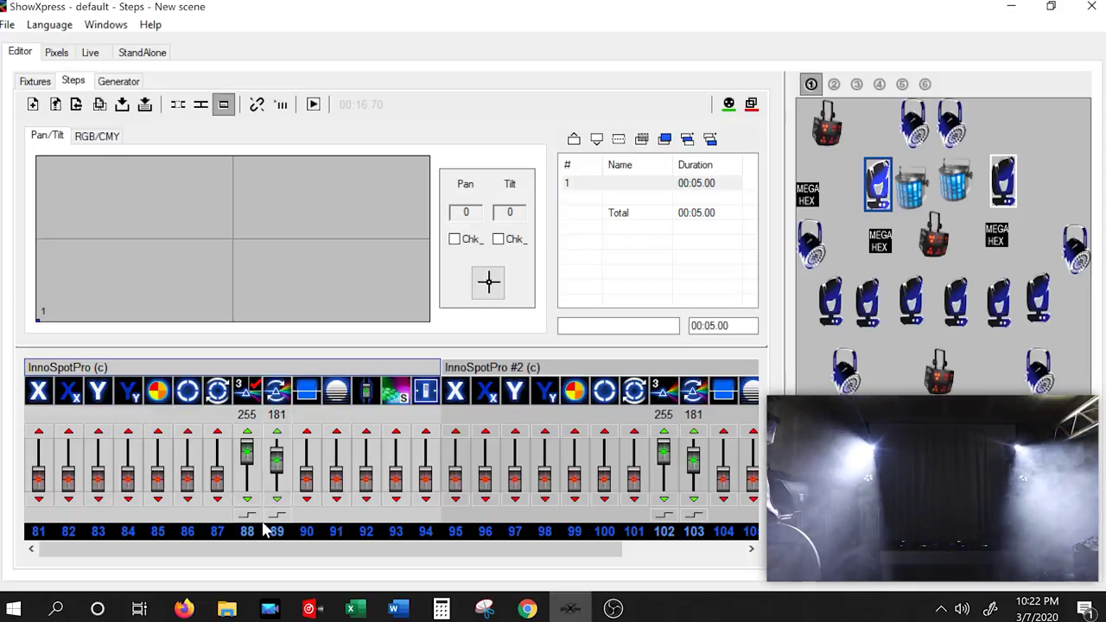
click(276, 501)
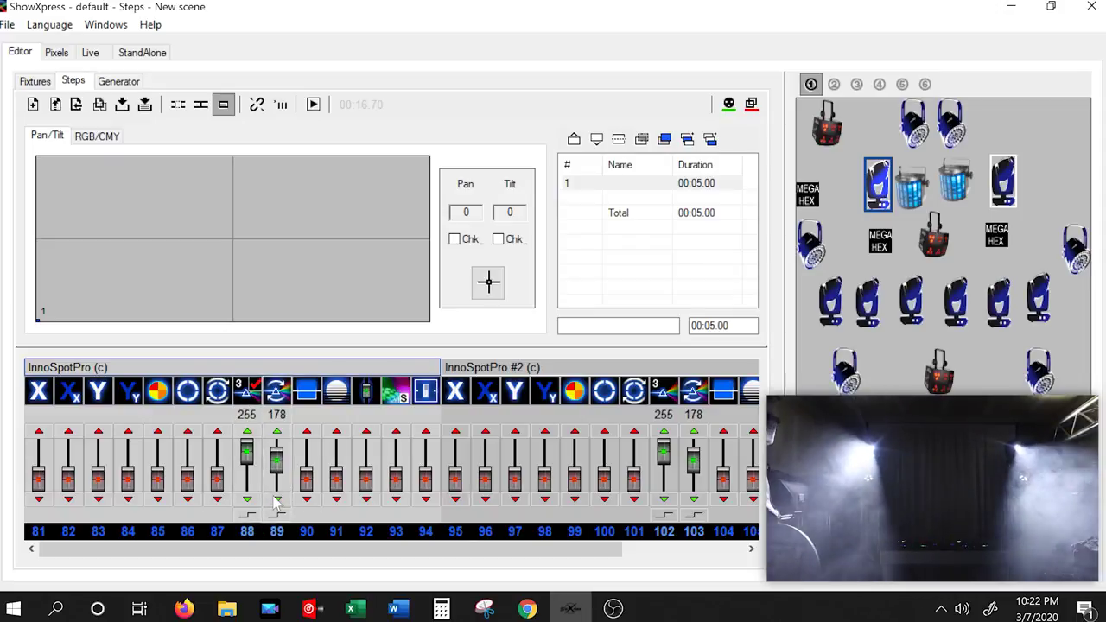
click(276, 501)
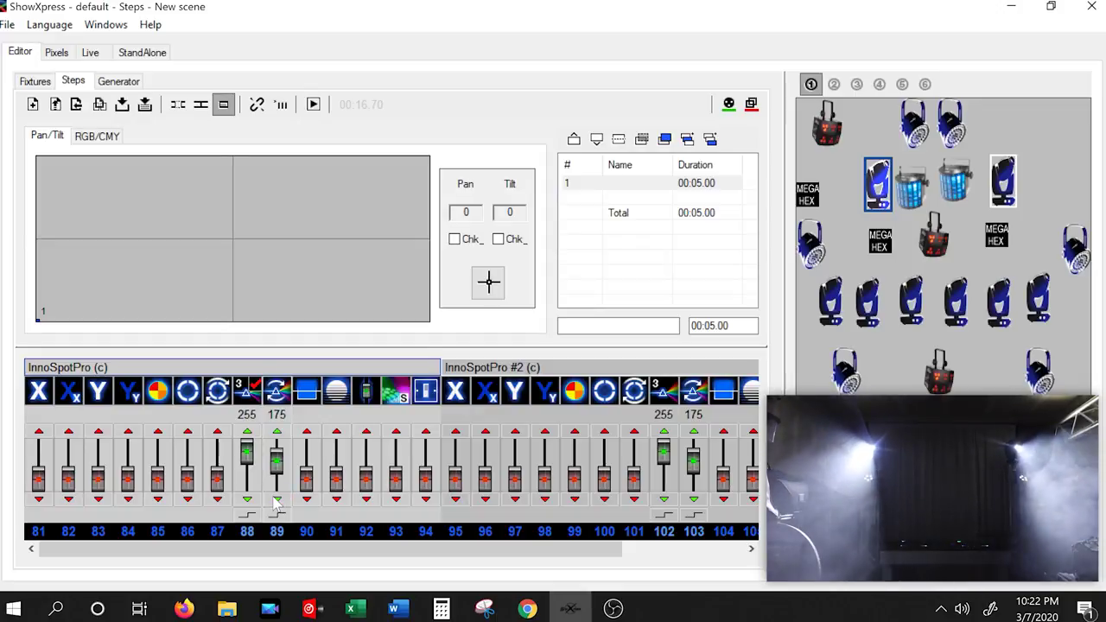
click(277, 437)
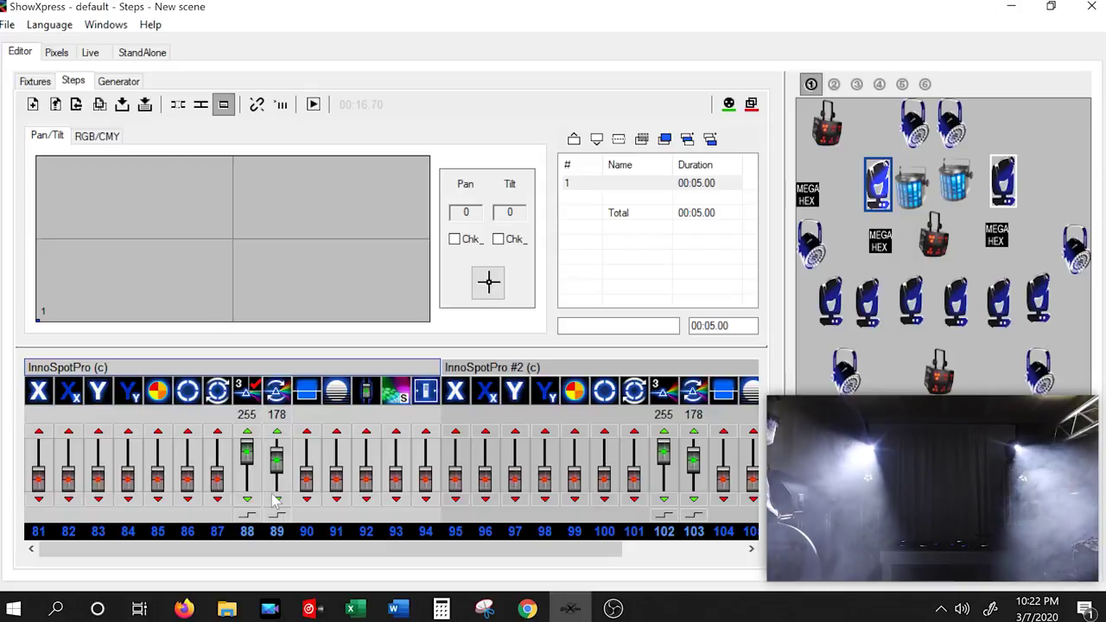
Save the prism scene as Youtube Prism overlay in the scenes folder
click(141, 105)
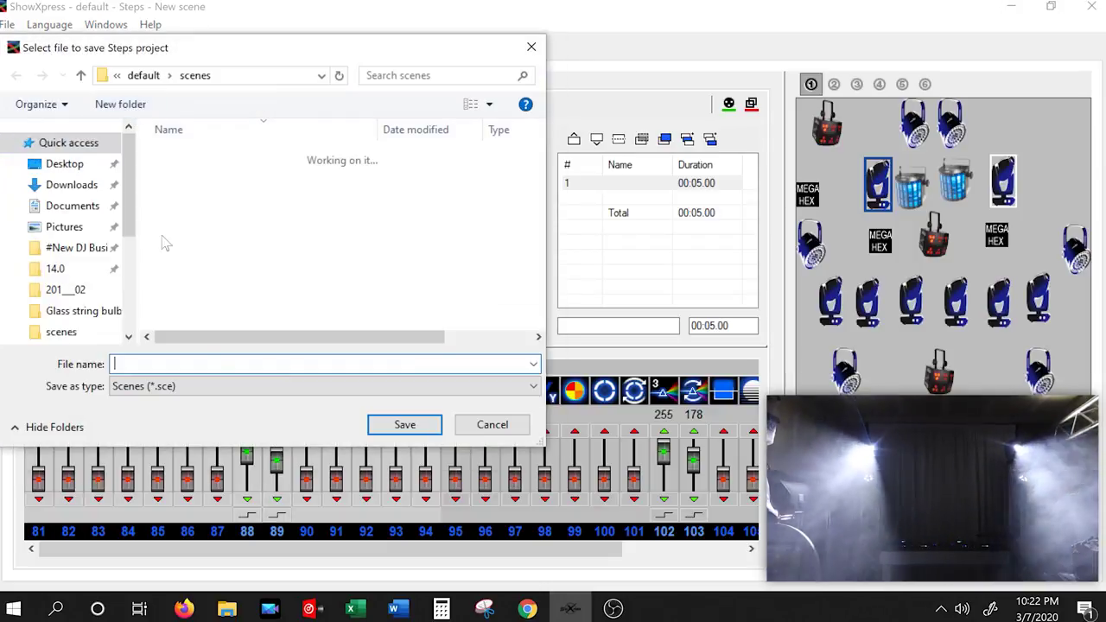
text(Yout)
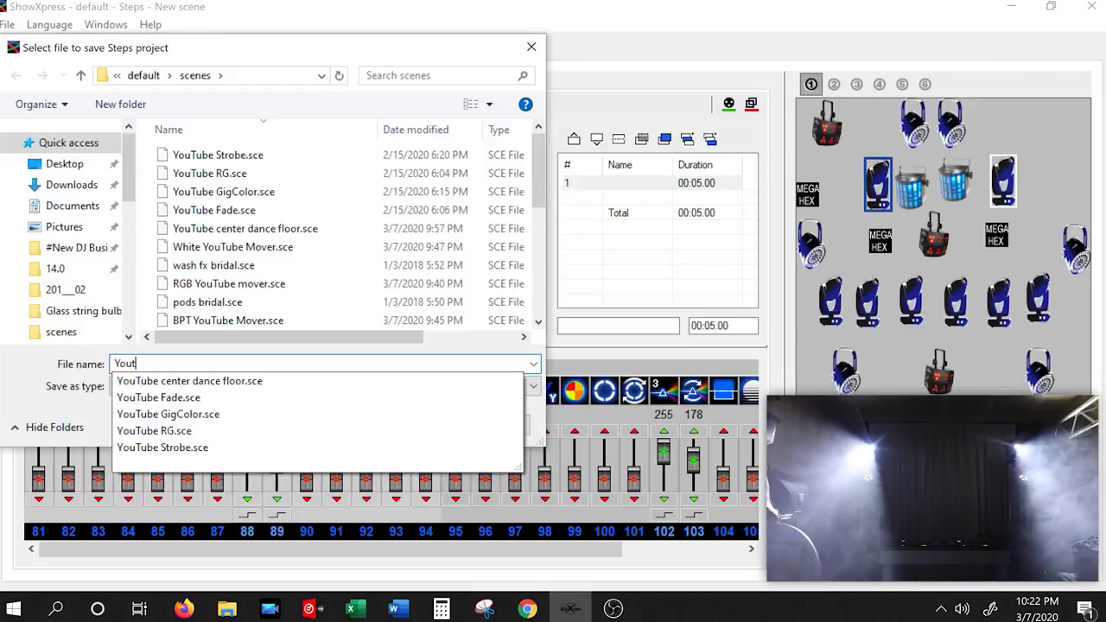
text(ube Pri)
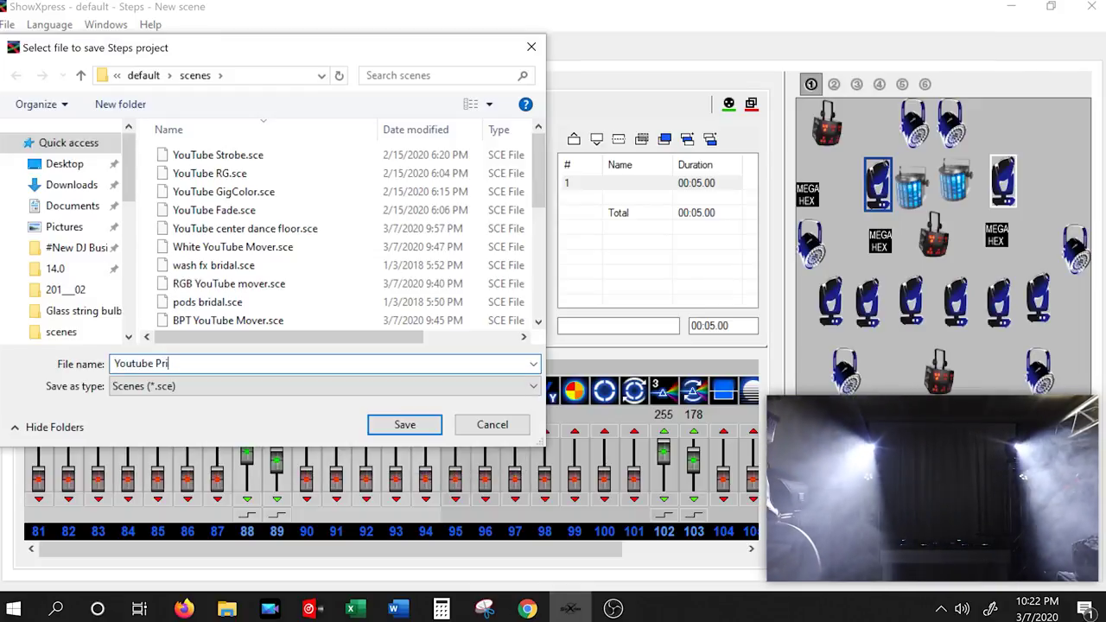
text(sm overlay)
key(Return)
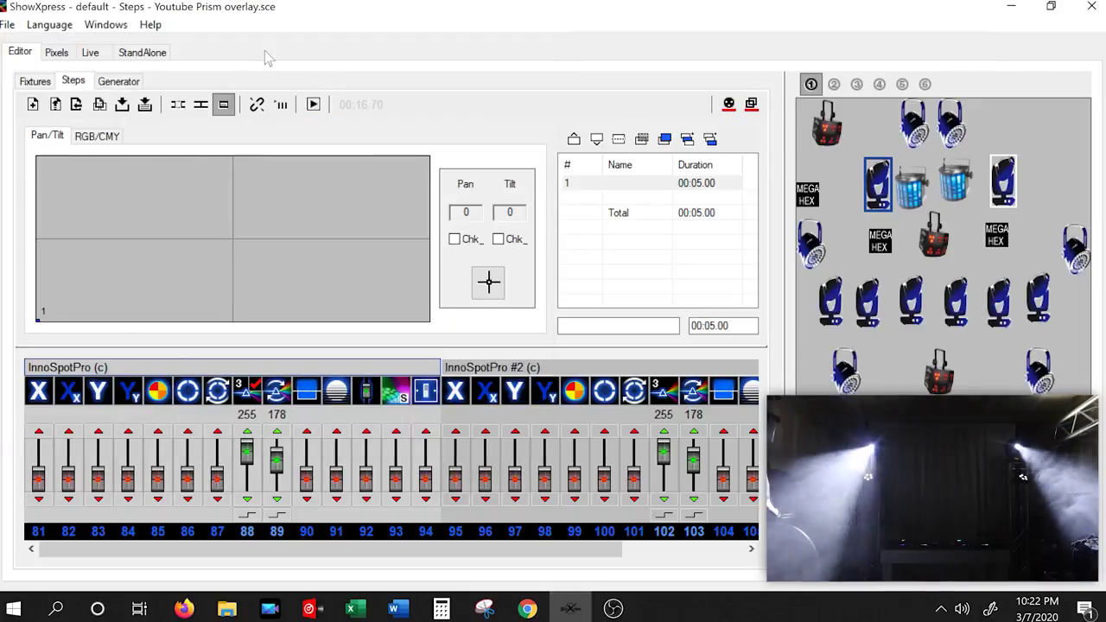
Add the Youtube Prism overlay scene to the YouTube Points / prism-gobos page in the Live view
click(91, 54)
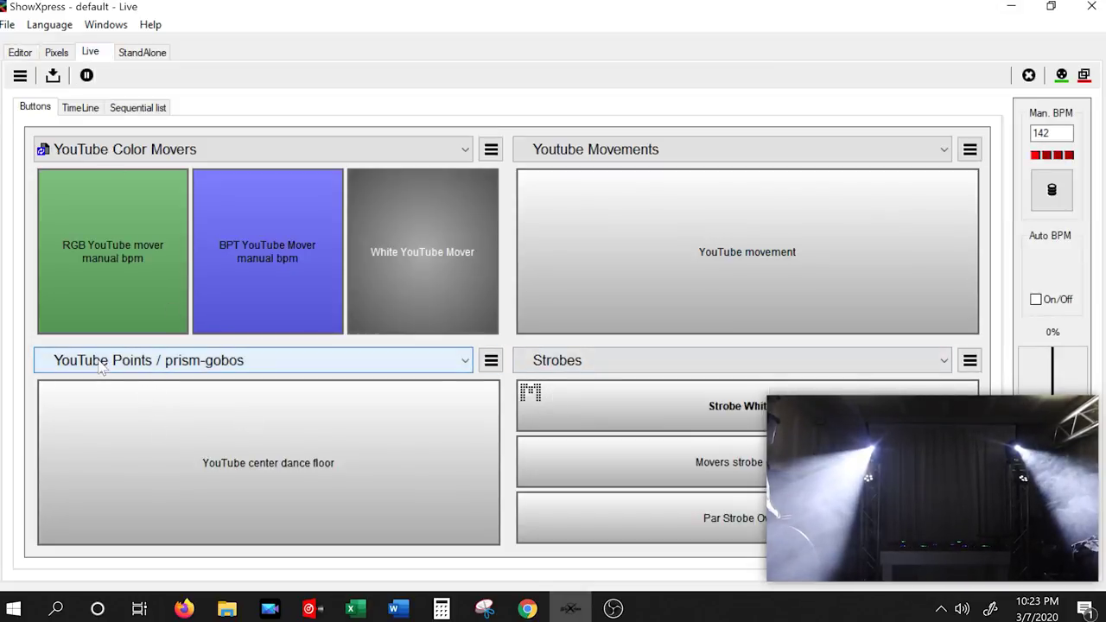
click(492, 361)
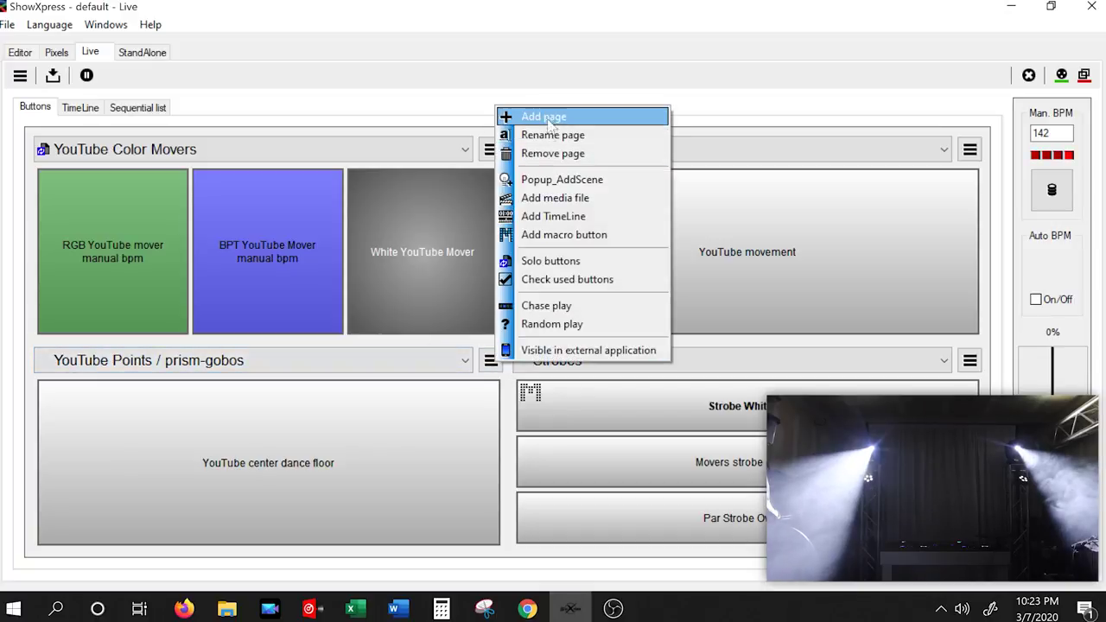
click(546, 180)
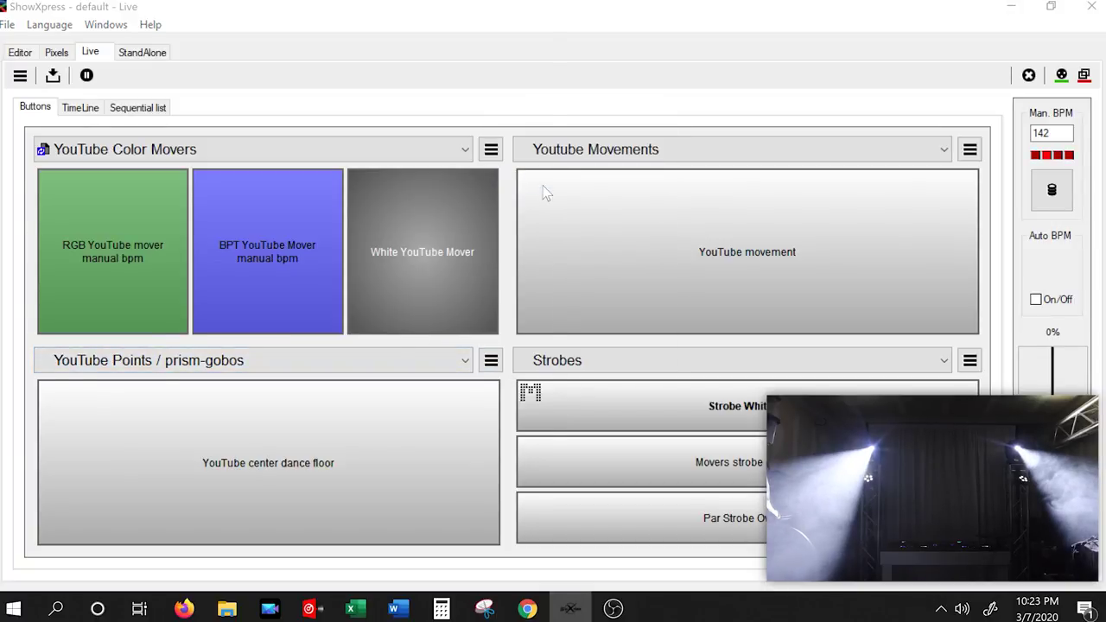
click(233, 192)
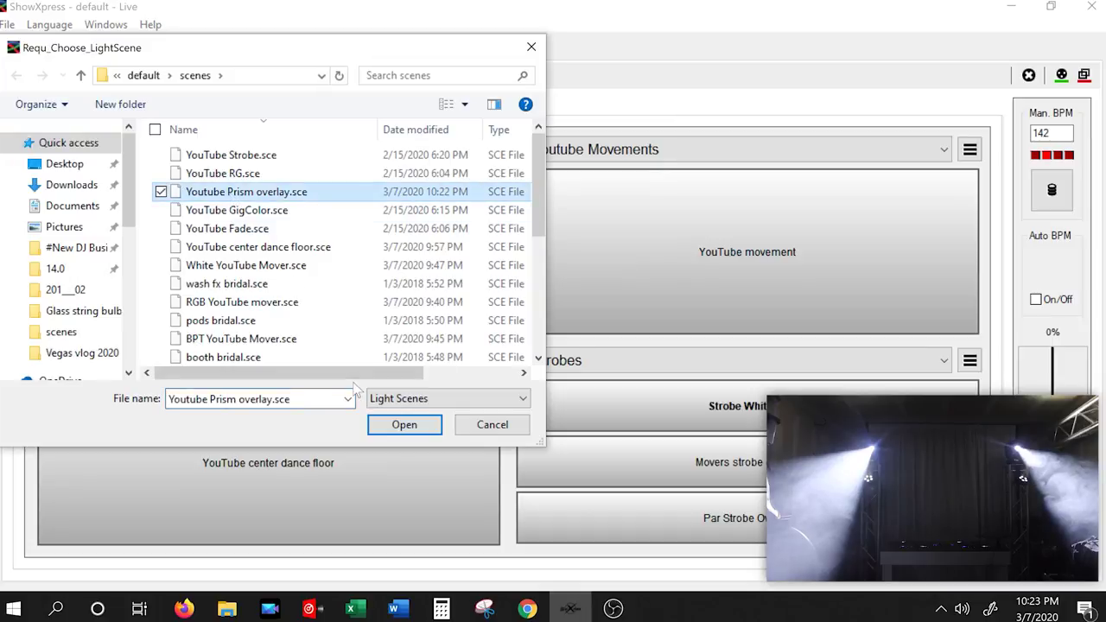
click(388, 425)
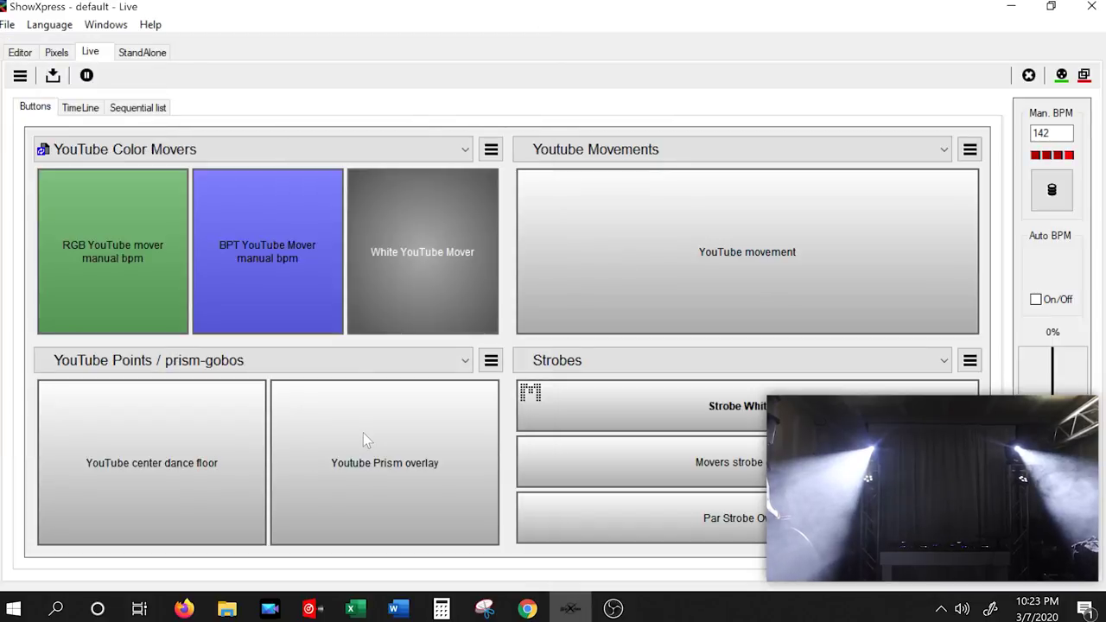
Switch the Youtube Prism overlay on and off over the White YouTube Mover and BPT YouTube Mover scenes to check it
click(375, 459)
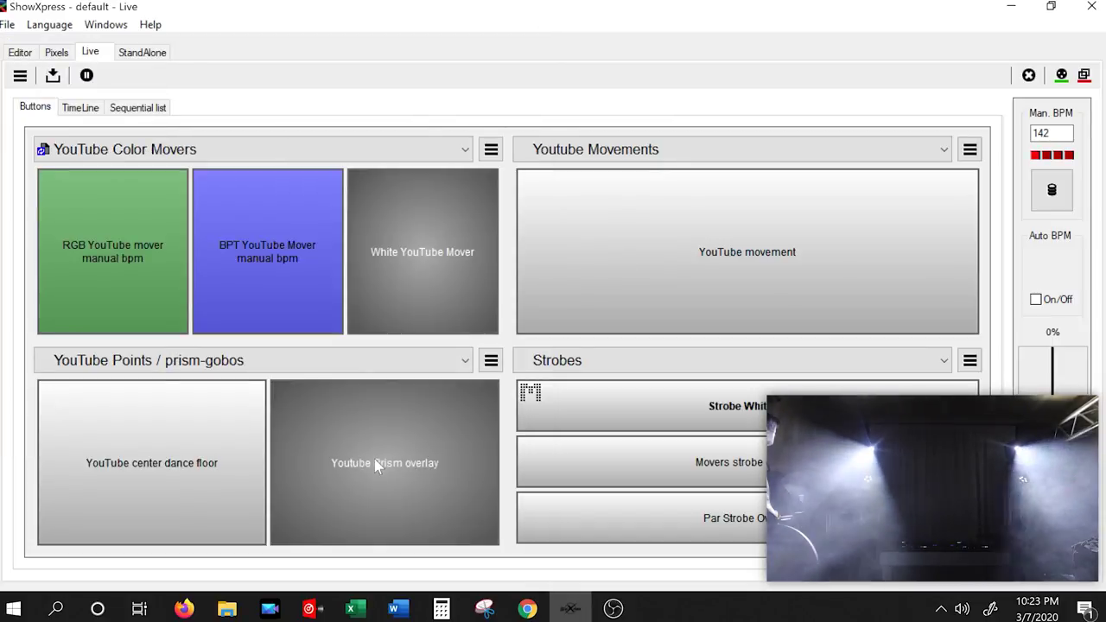
click(375, 459)
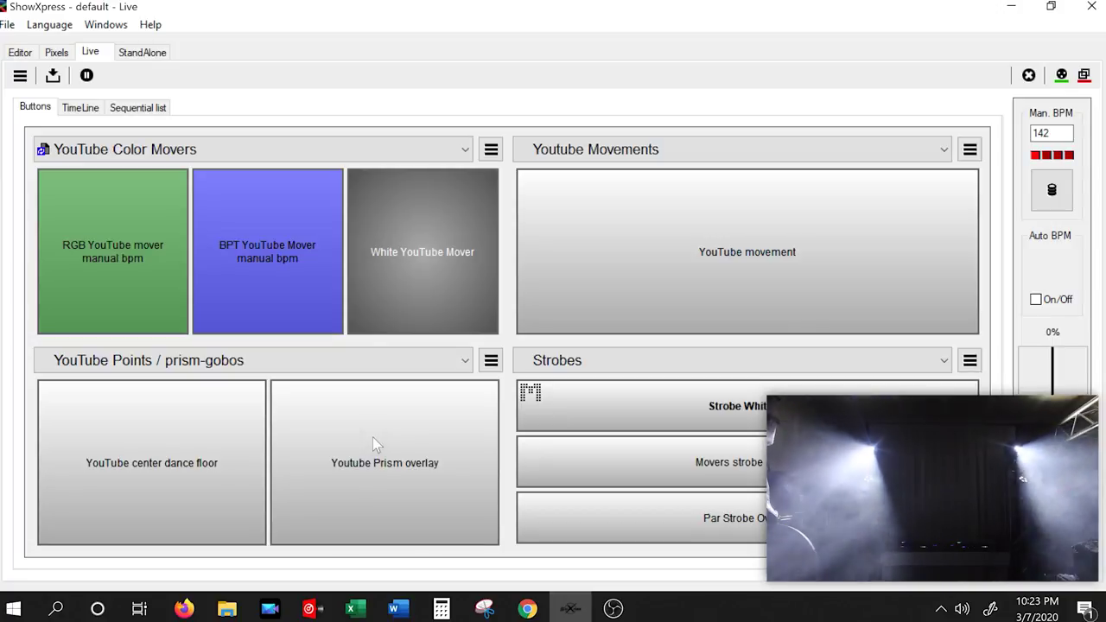
click(271, 264)
click(383, 496)
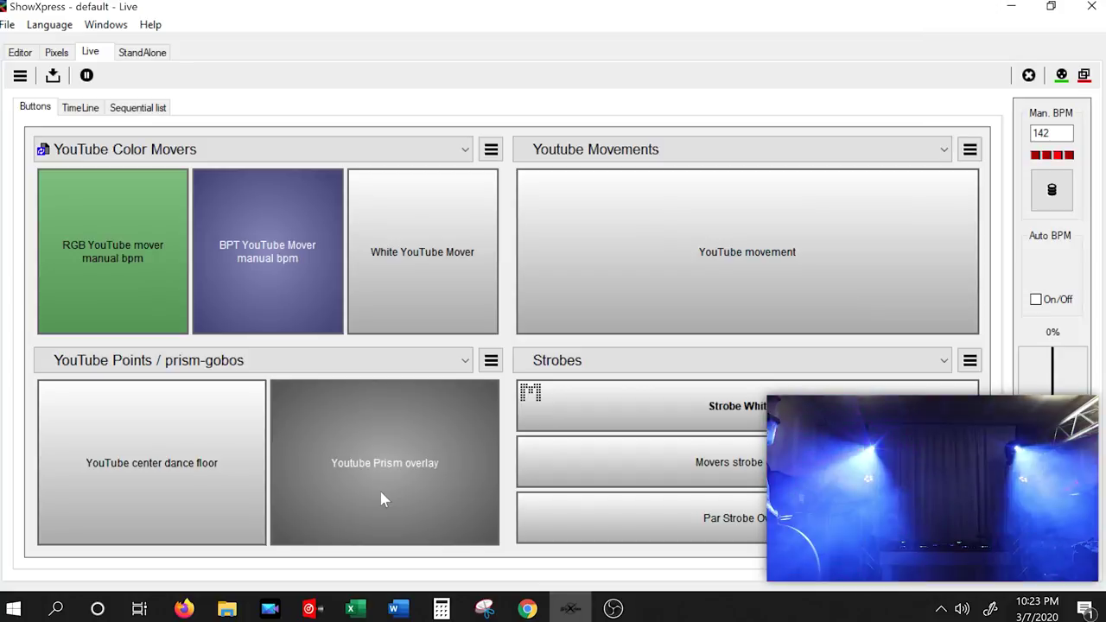
click(383, 500)
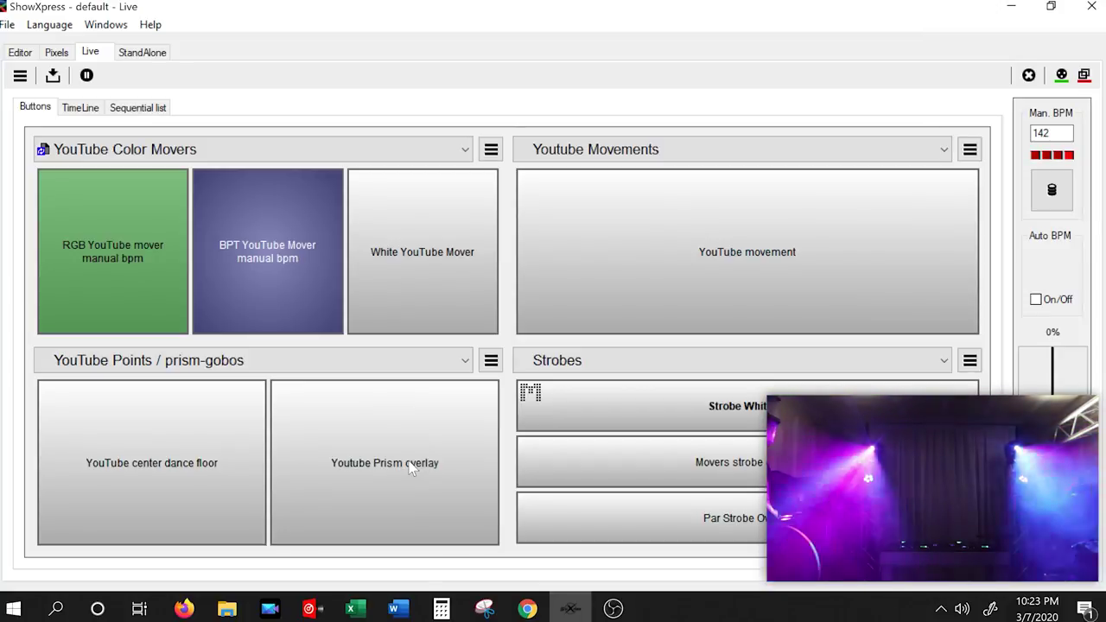
Run the prism overlay with the RGB, BPT and white mover scenes in turn, and turn the overlay off
click(126, 251)
click(412, 453)
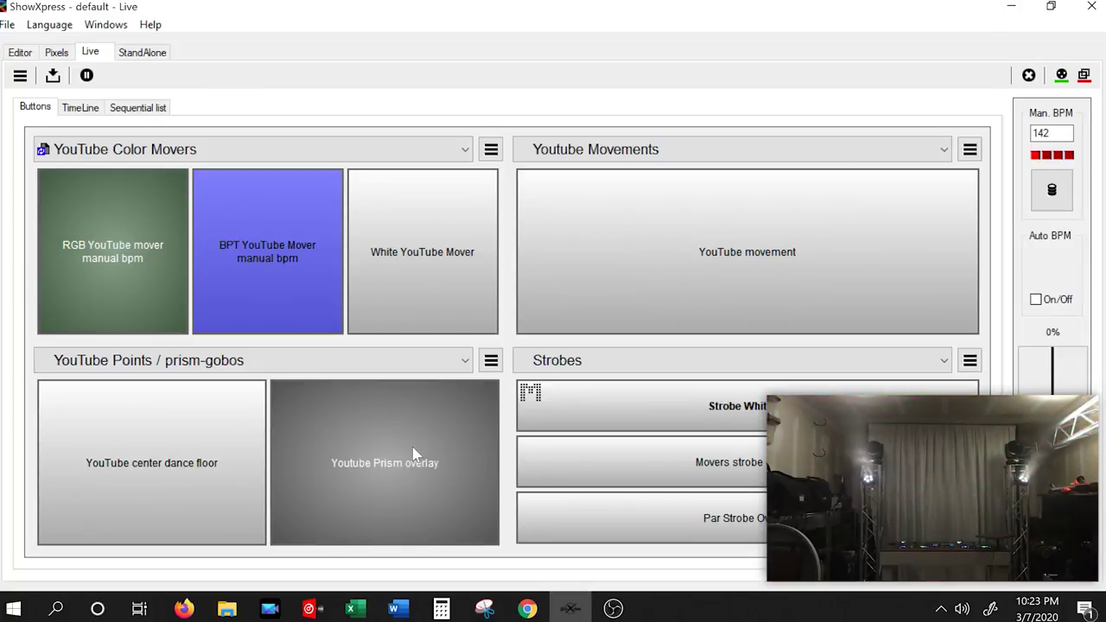
click(255, 265)
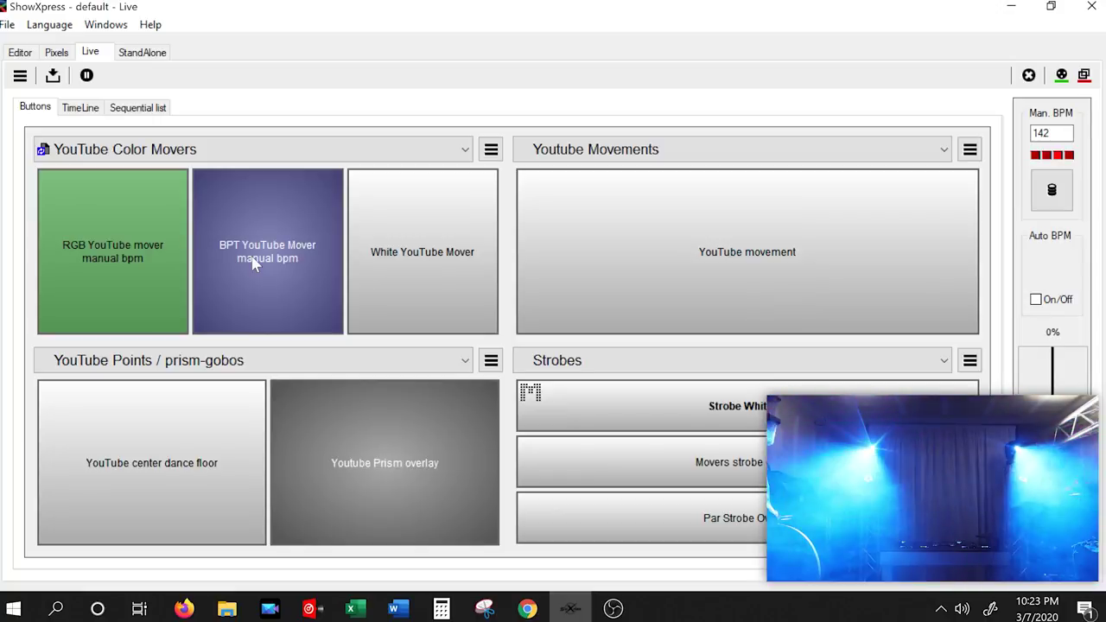
click(410, 267)
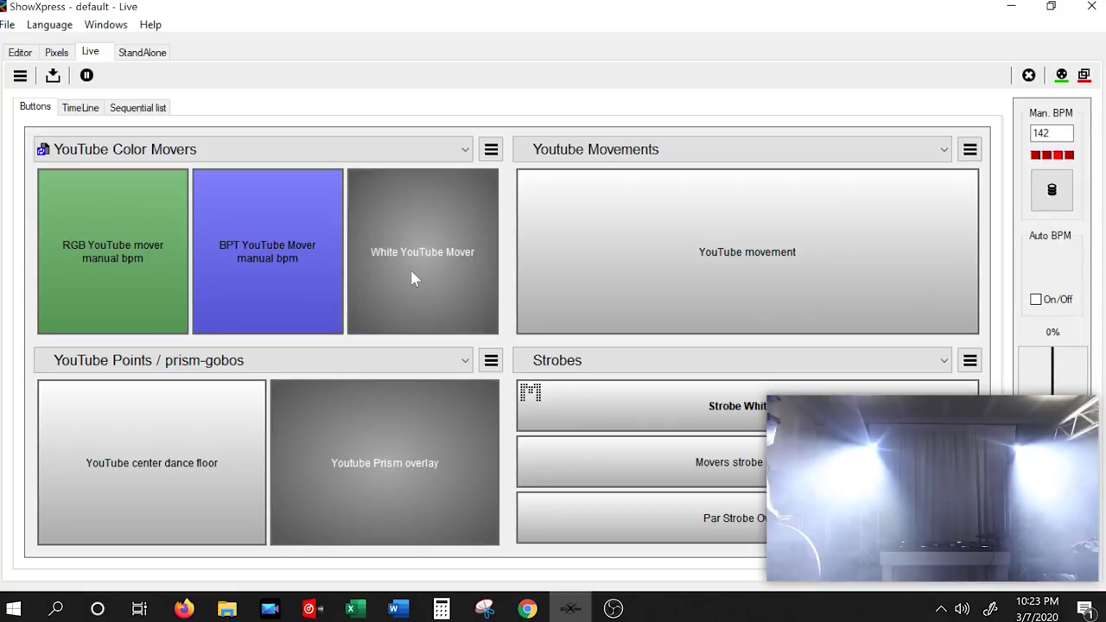
click(399, 498)
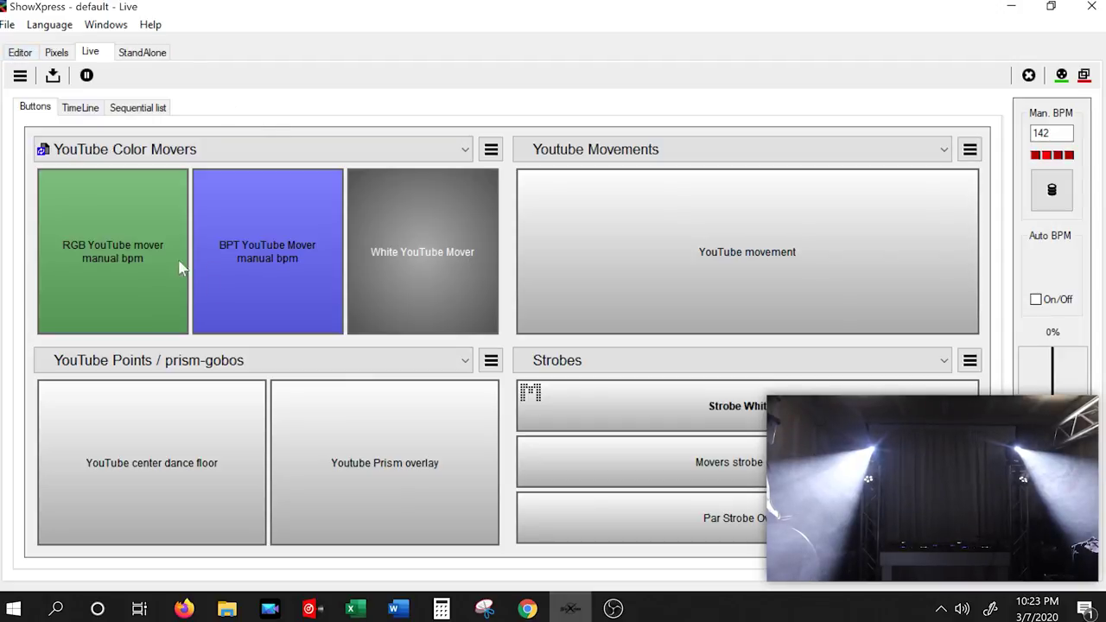
Start a new scene in the Editor and raise the gobo channel to 15 on both InnoSpotPro heads
click(19, 55)
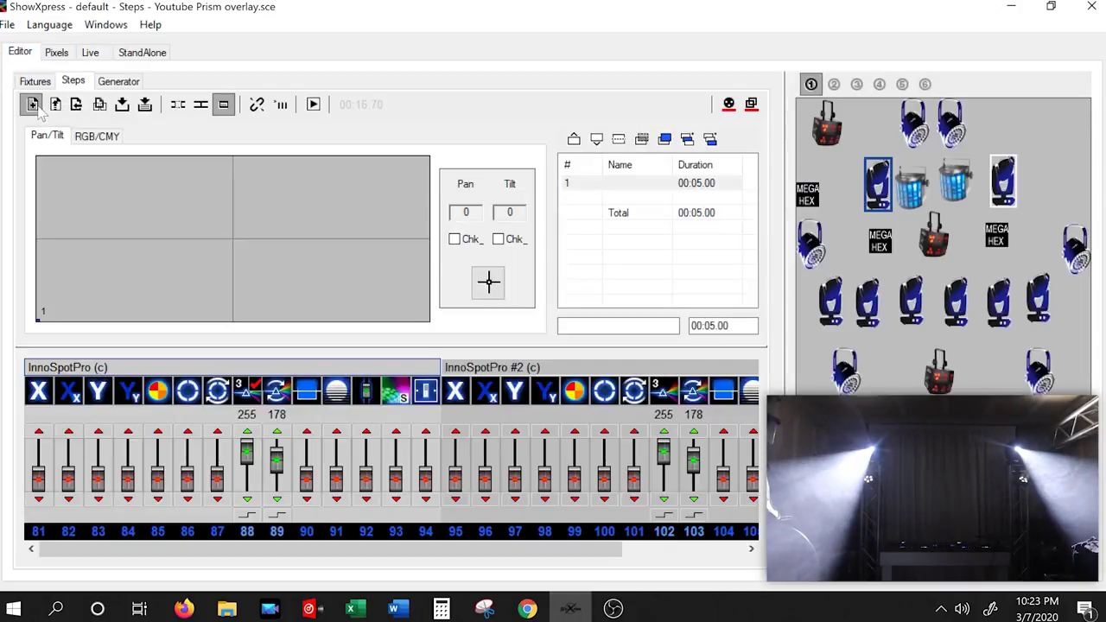
click(33, 105)
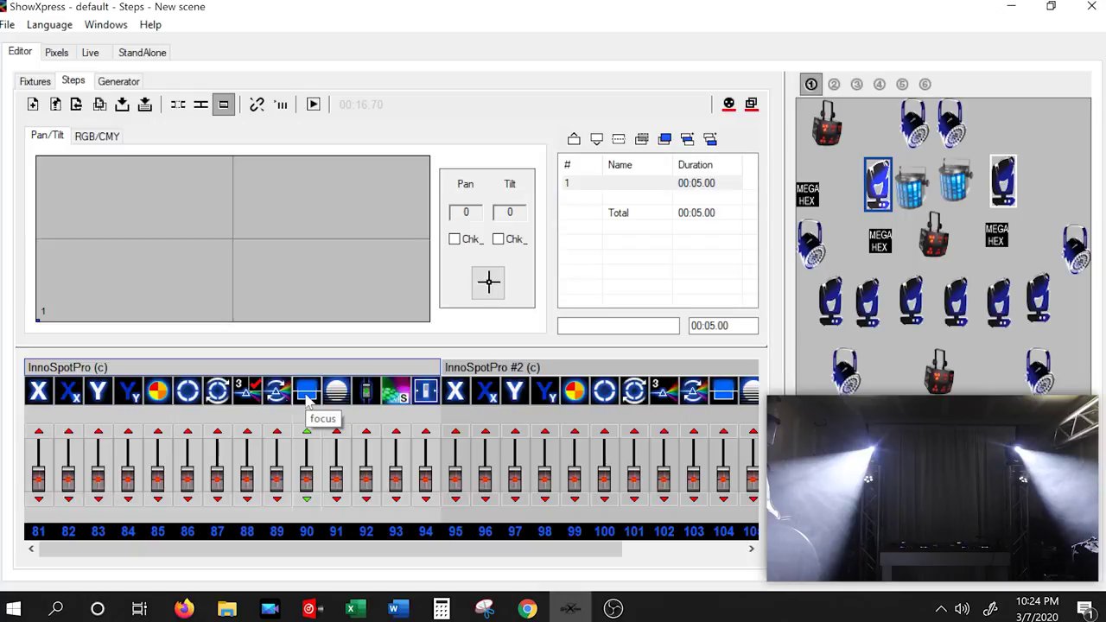
double_click(187, 432)
click(187, 432)
click(186, 433)
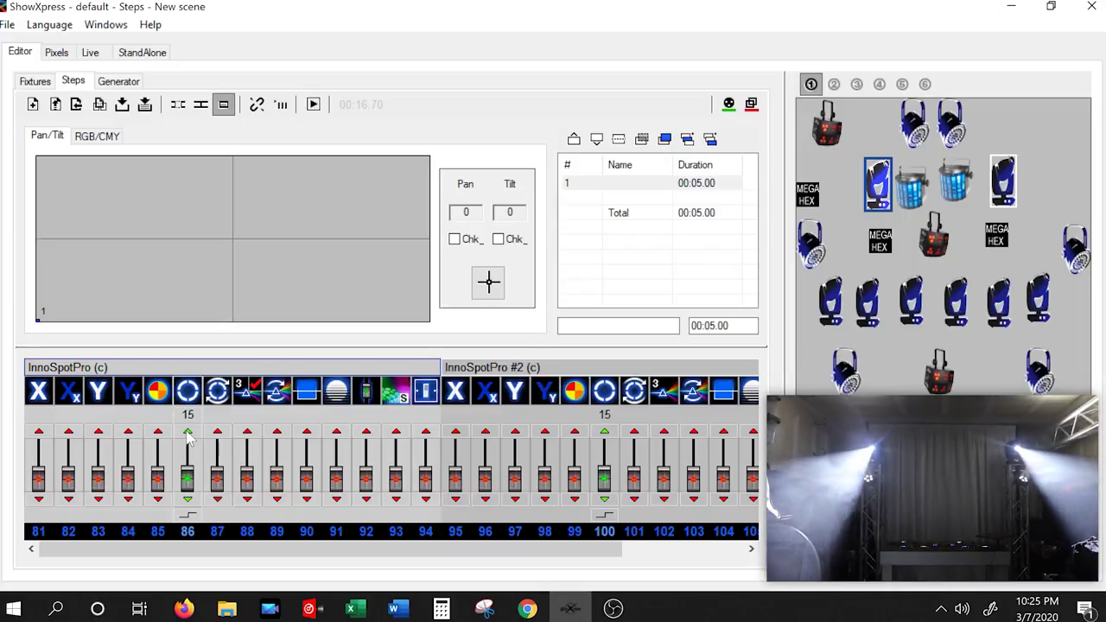